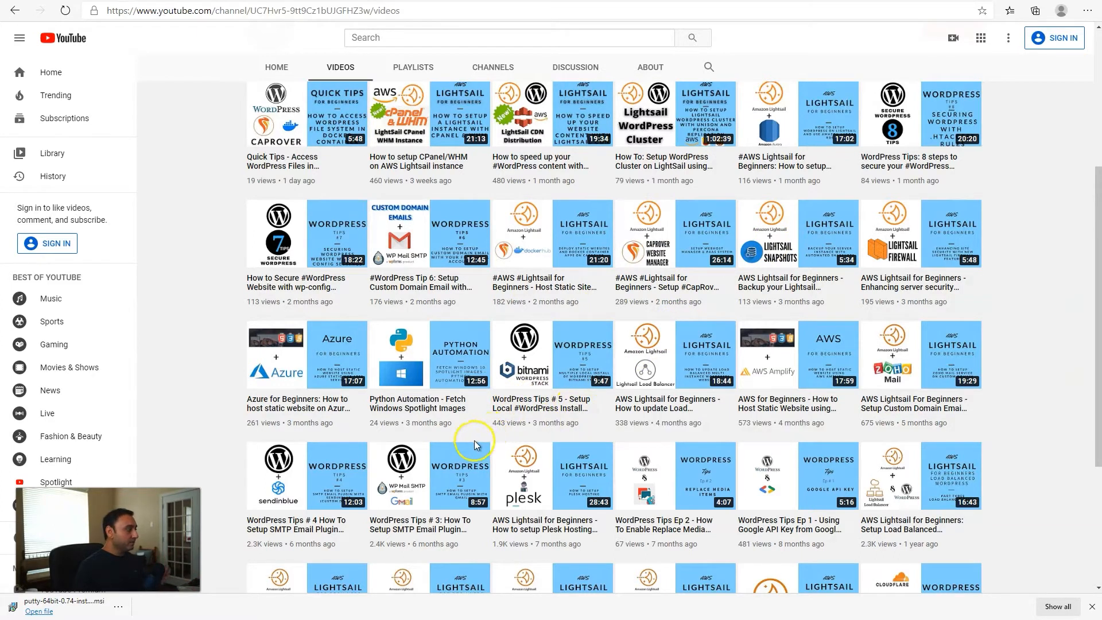
pyautogui.scroll(-4, 475, 440)
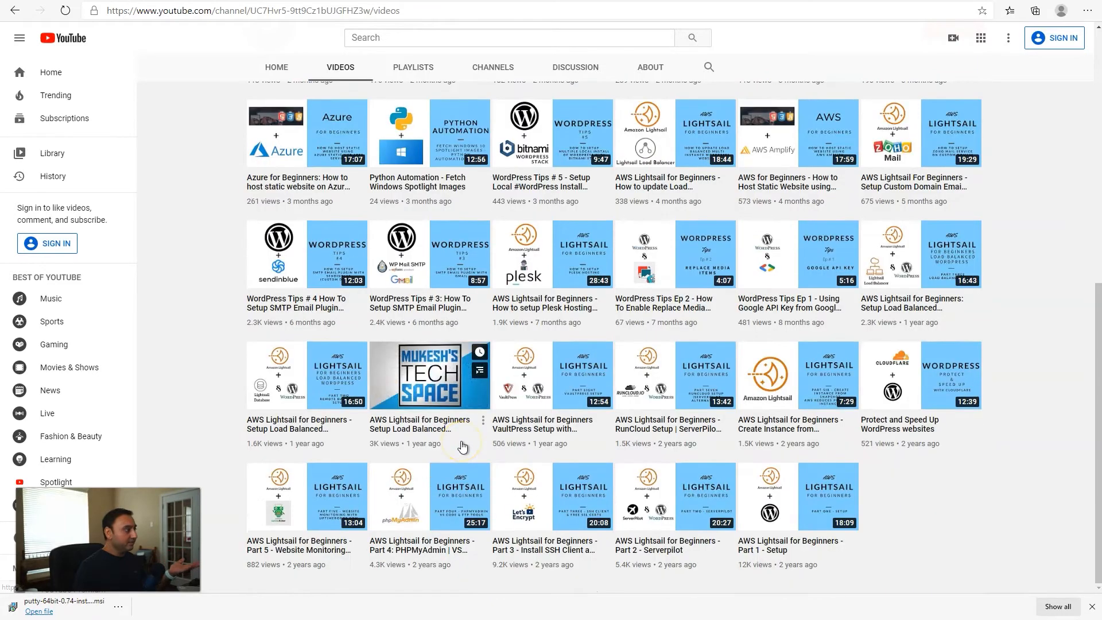
pyautogui.scroll(8, 463, 446)
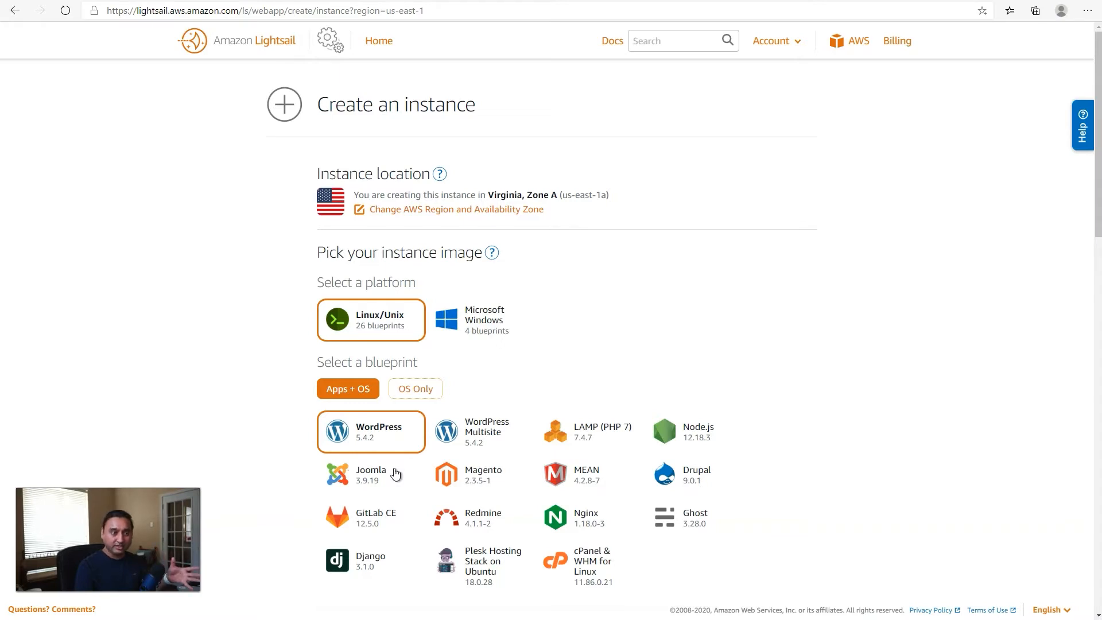
pyautogui.click(368, 456)
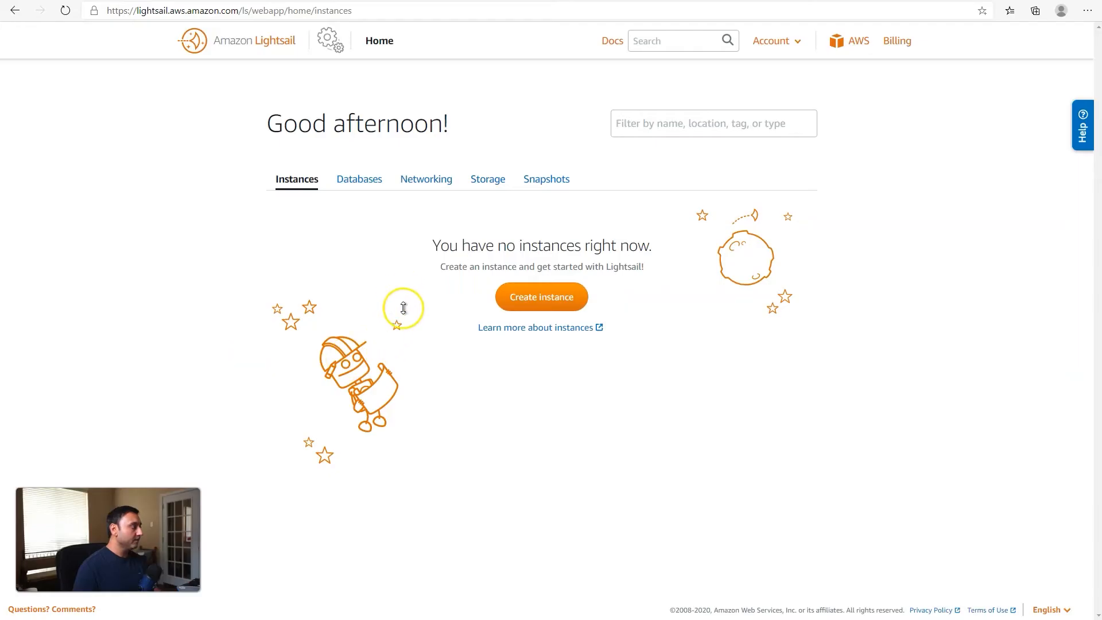
# Create a Linux/Unix WordPress instance on the $3.5 plan, named WordPress-1, and dismiss the recommendation panel.
pyautogui.click(518, 296)
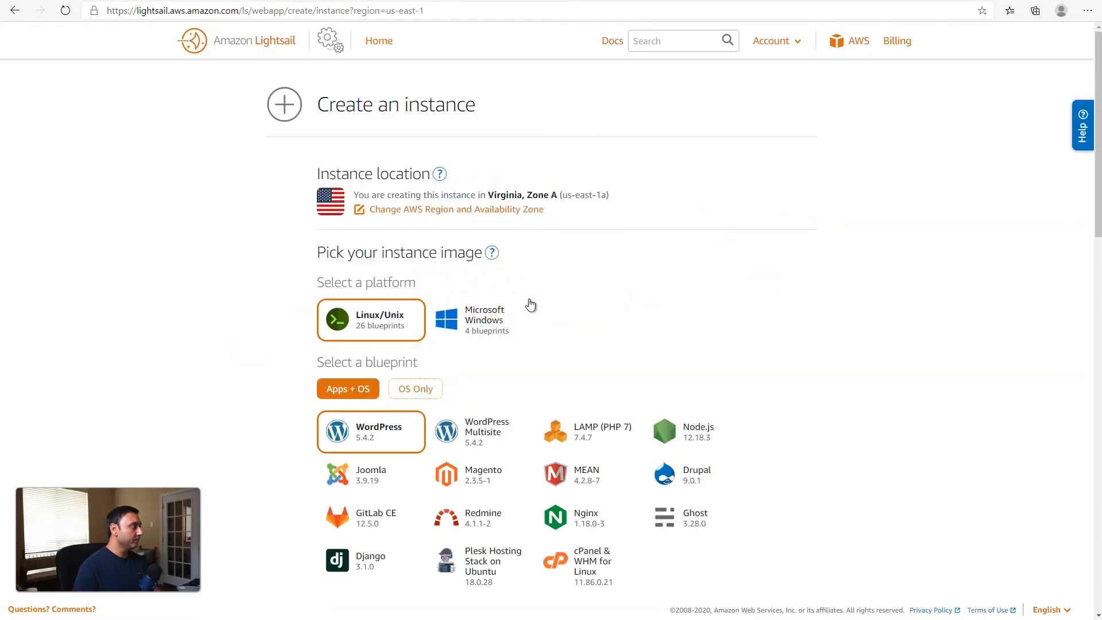
pyautogui.scroll(-3, 263, 305)
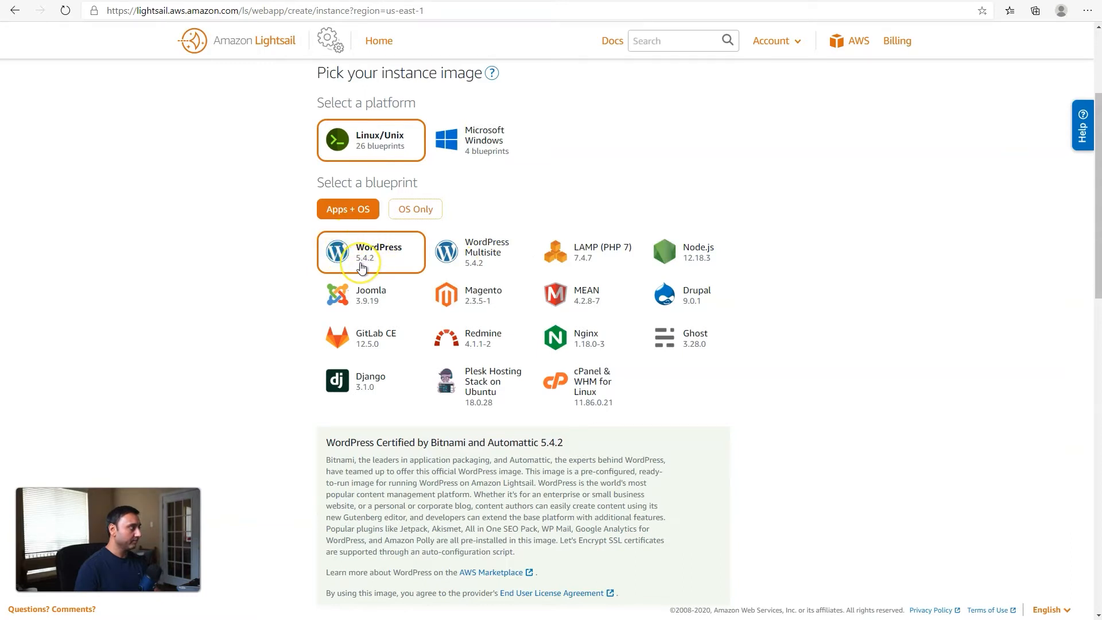
pyautogui.scroll(-6, 253, 437)
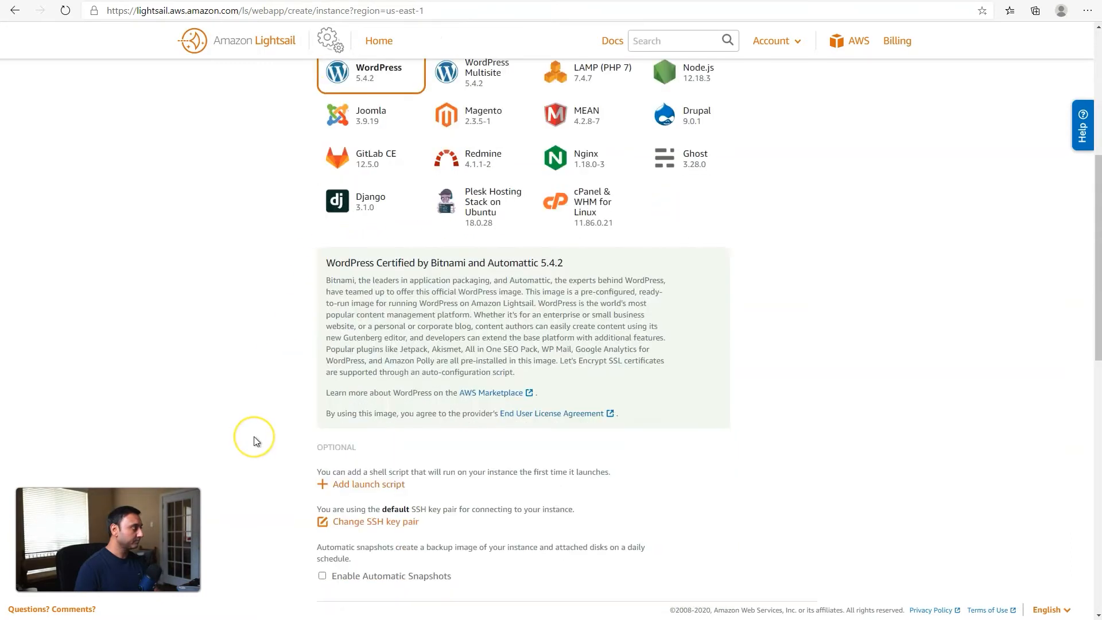
pyautogui.scroll(-3, 275, 442)
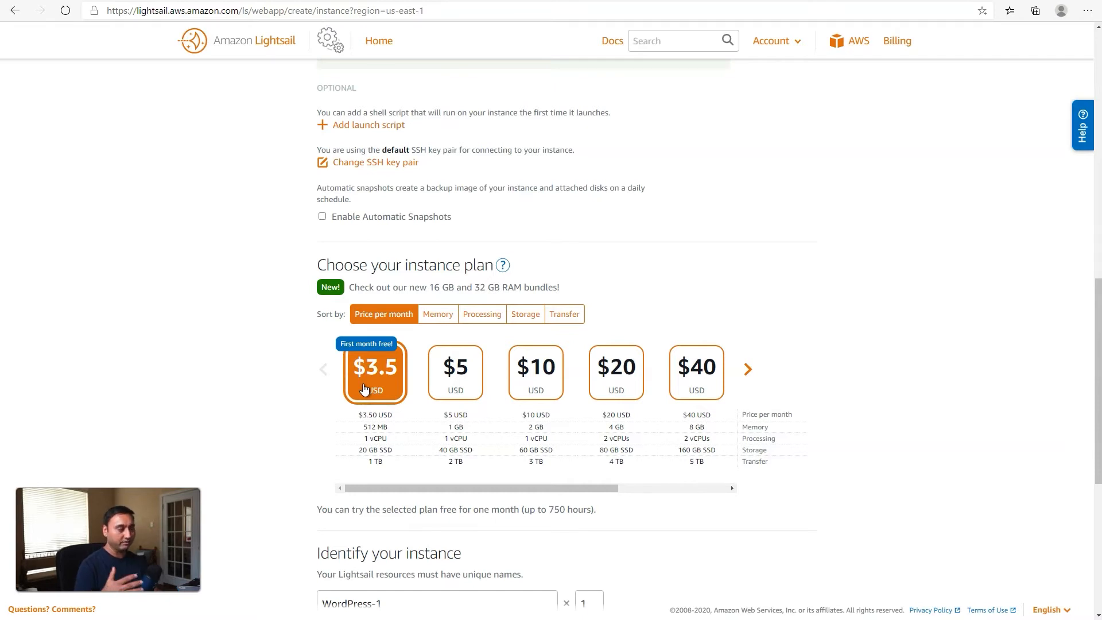
pyautogui.scroll(-3, 311, 391)
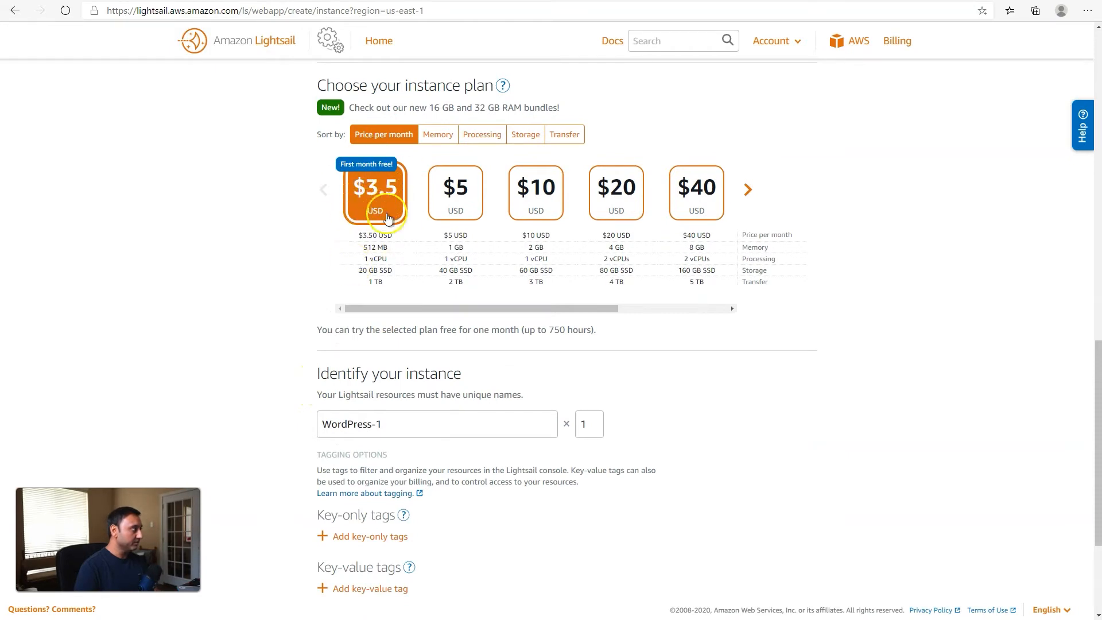
pyautogui.scroll(-3, 301, 393)
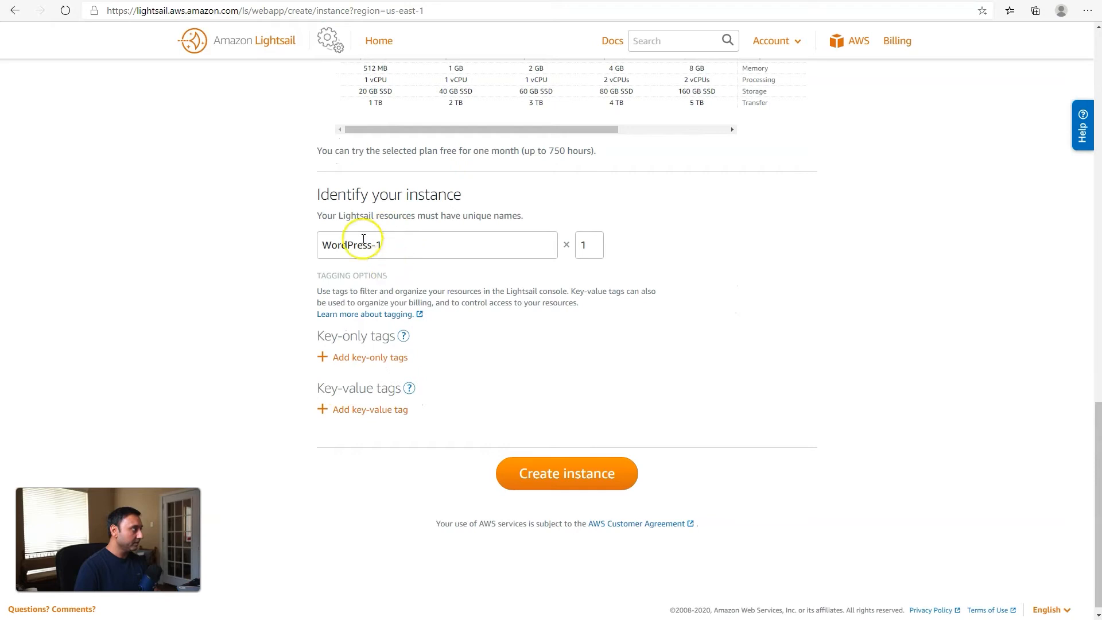
pyautogui.click(572, 474)
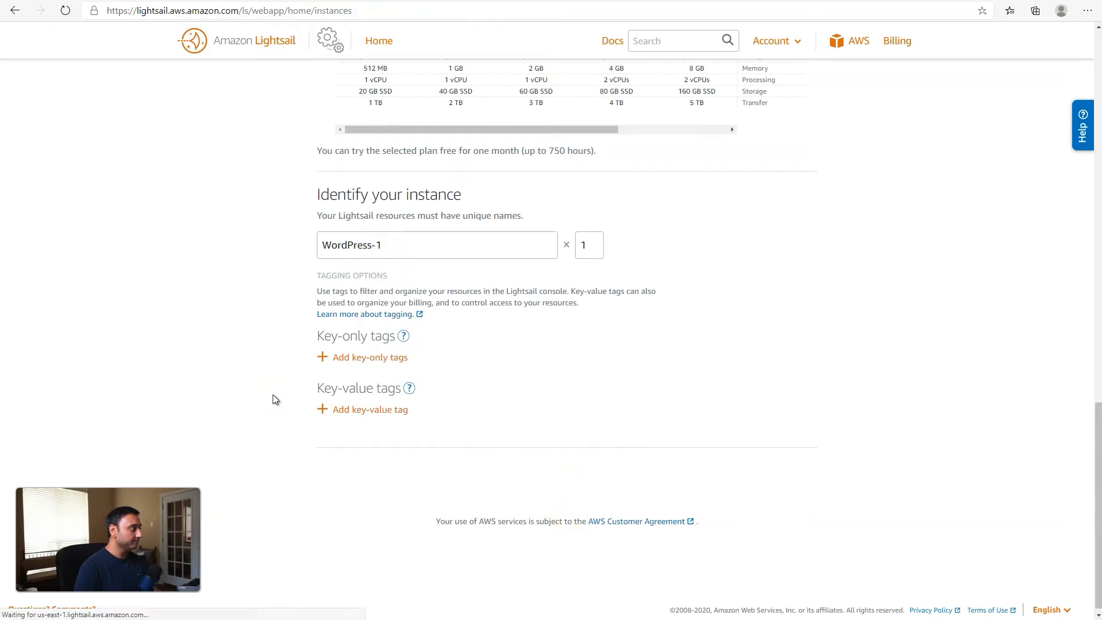
pyautogui.click(877, 131)
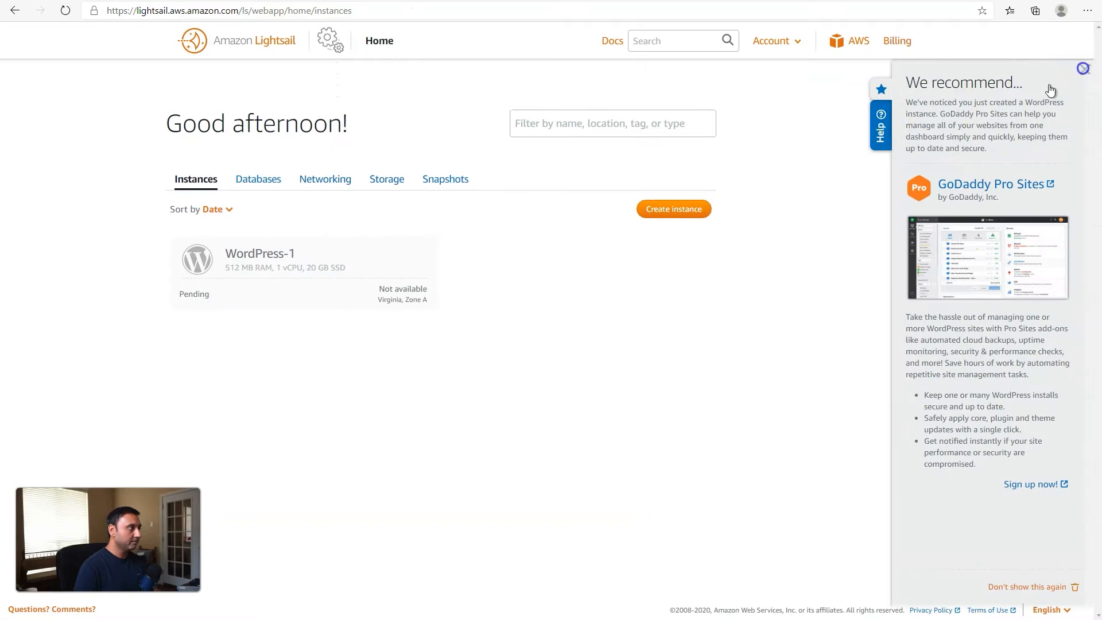
pyautogui.click(1084, 70)
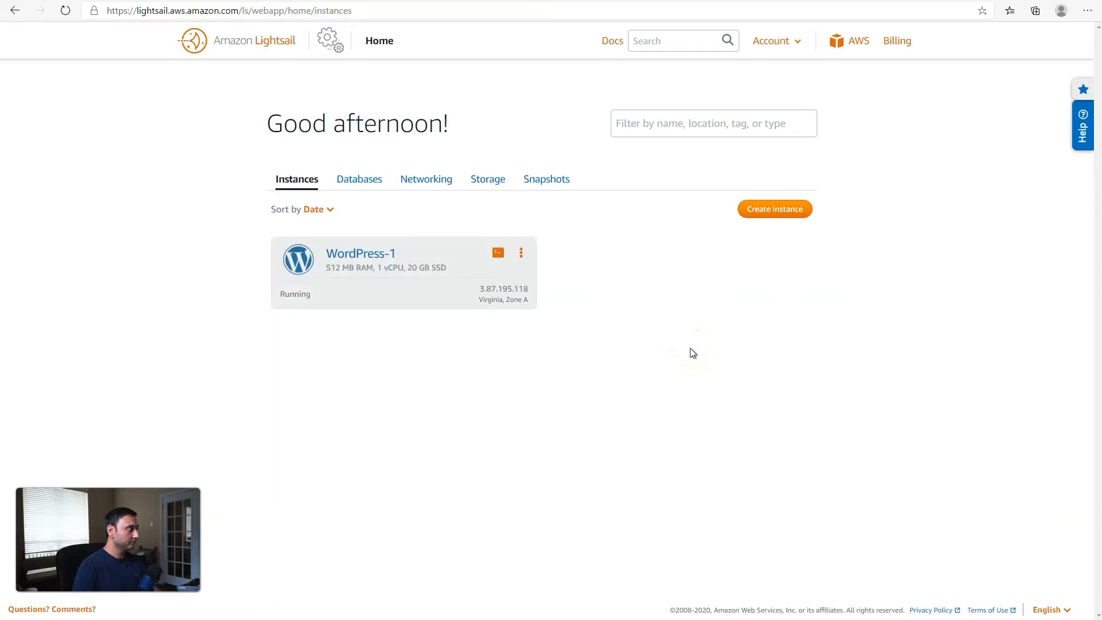
# Try to connect to the WordPress-1 instance through its browser SSH terminal.
pyautogui.click(496, 256)
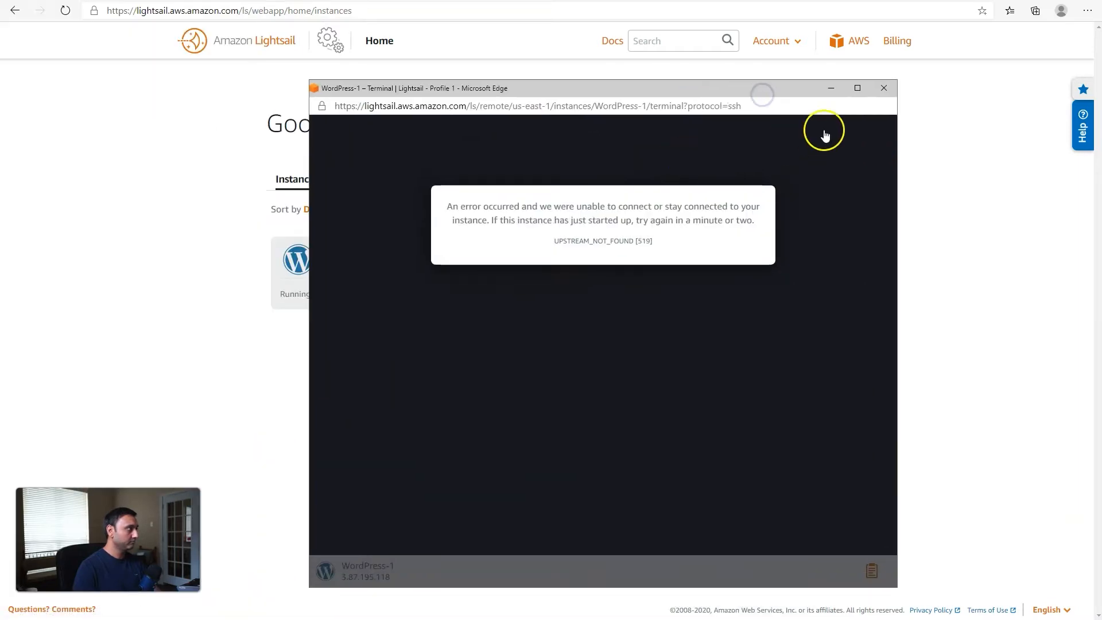
pyautogui.click(886, 89)
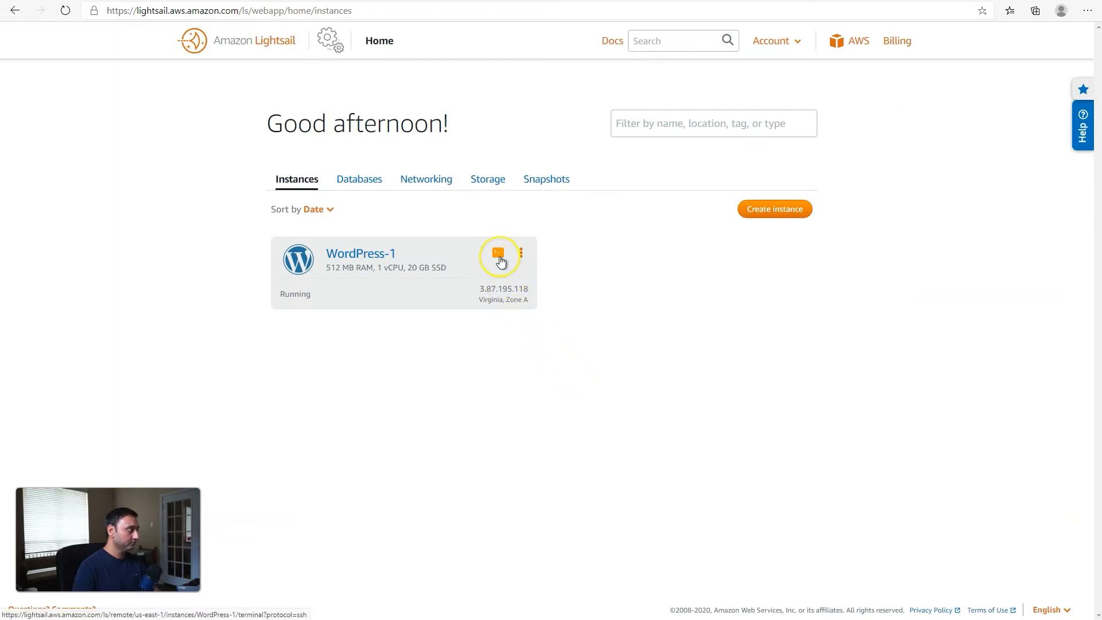
pyautogui.click(498, 257)
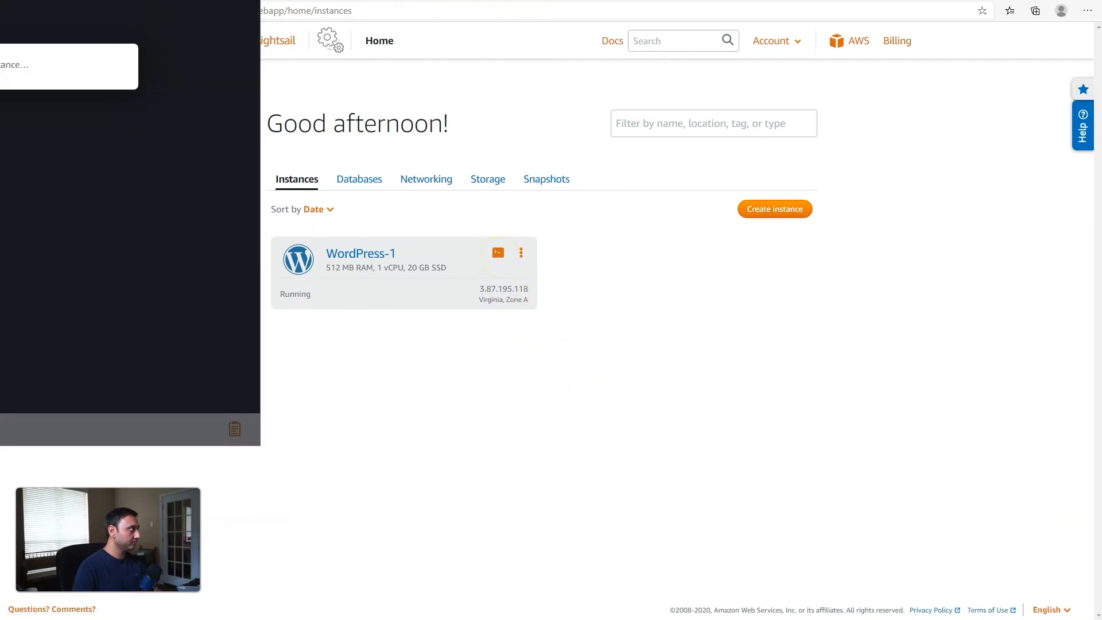
pyautogui.click(318, 76)
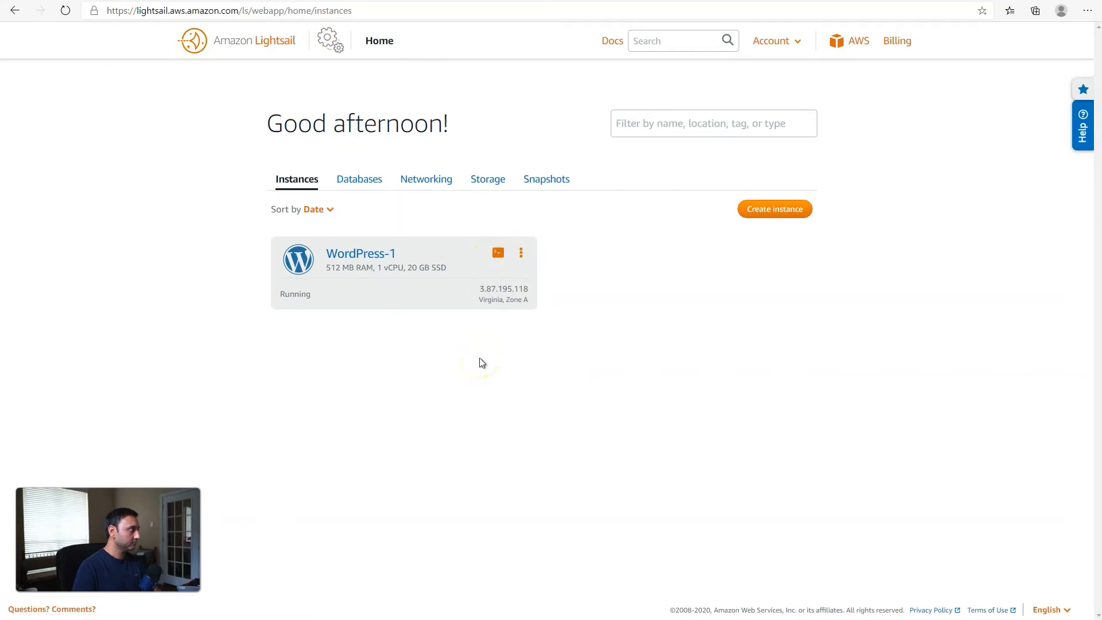
pyautogui.click(496, 253)
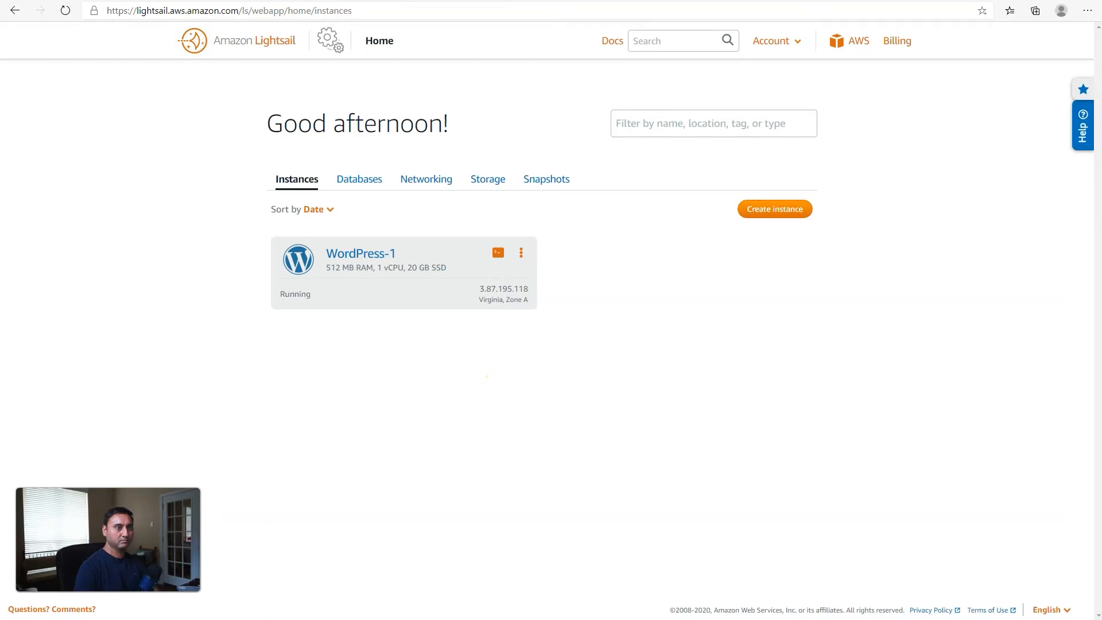
pyautogui.click(497, 253)
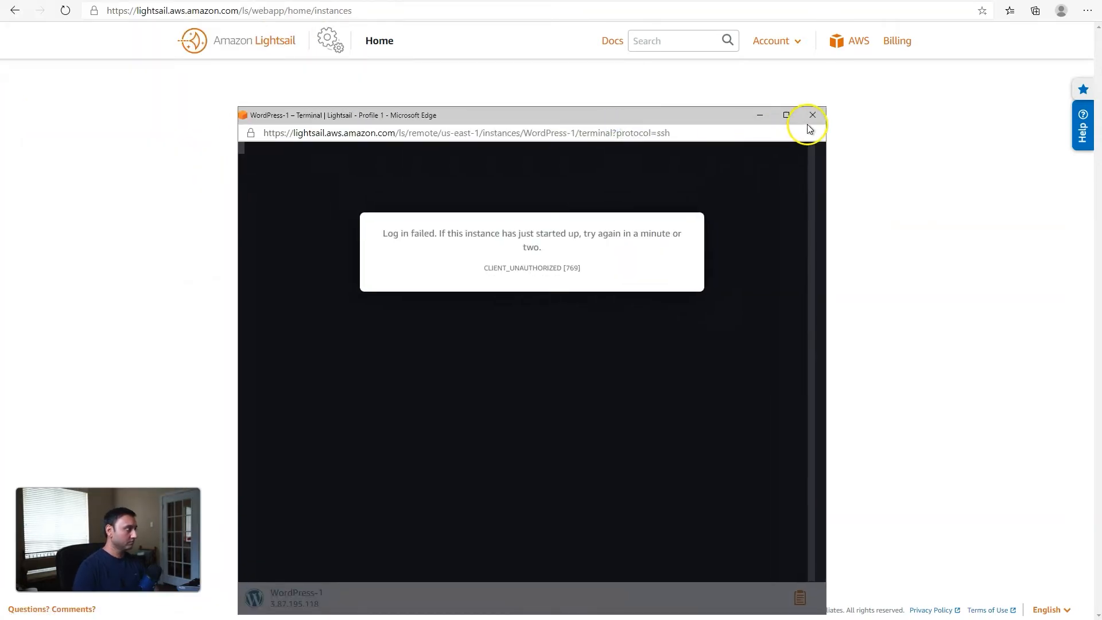
pyautogui.click(811, 115)
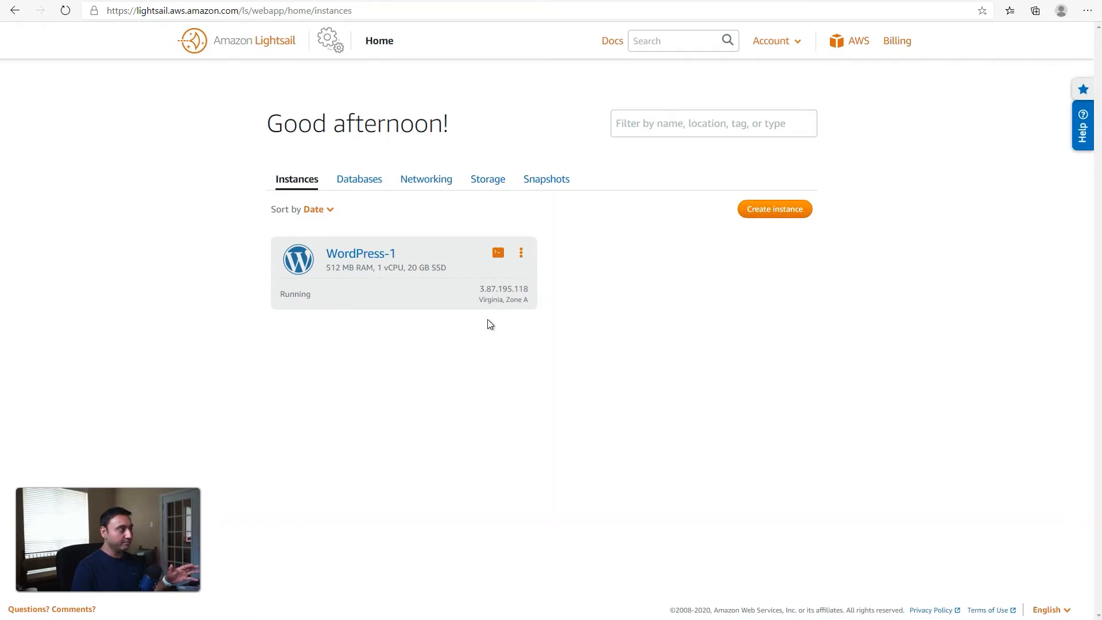
# Open a browser SSH session to the WordPress-1 instance and bring its terminal window fully into view.
pyautogui.click(497, 256)
pyautogui.moveTo(112, 0); pyautogui.dragTo(722, 88)
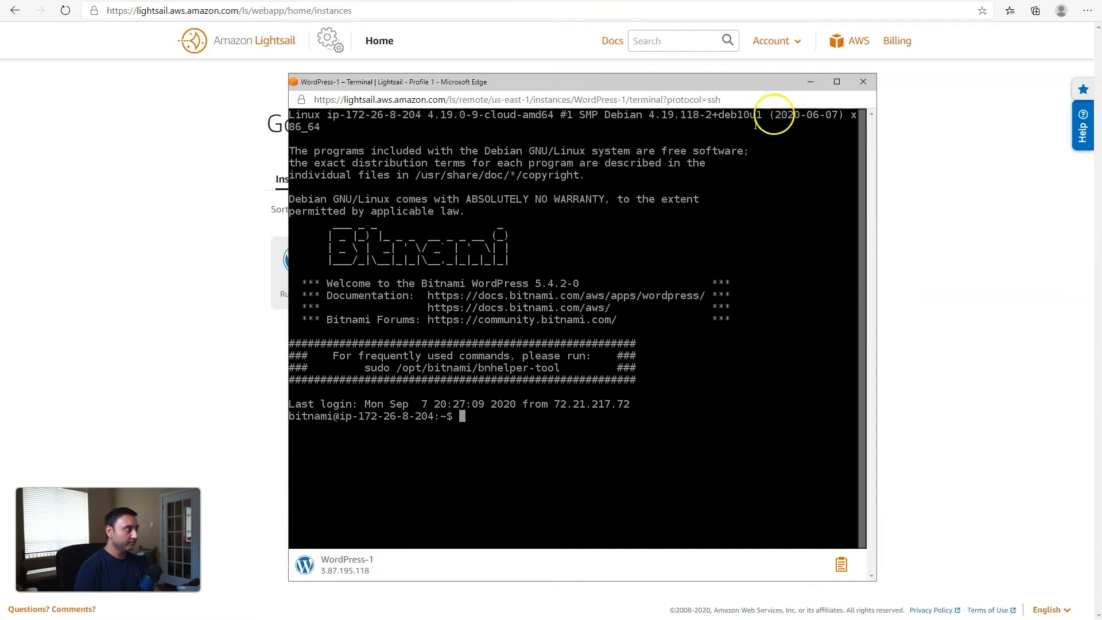
# Minimize the terminal and open the WordPress-1 instance's public IP address in a new tab to view the site.
pyautogui.click(808, 84)
pyautogui.moveTo(486, 288); pyautogui.dragTo(528, 289)
pyautogui.rightClick(518, 291)
pyautogui.click(532, 317)
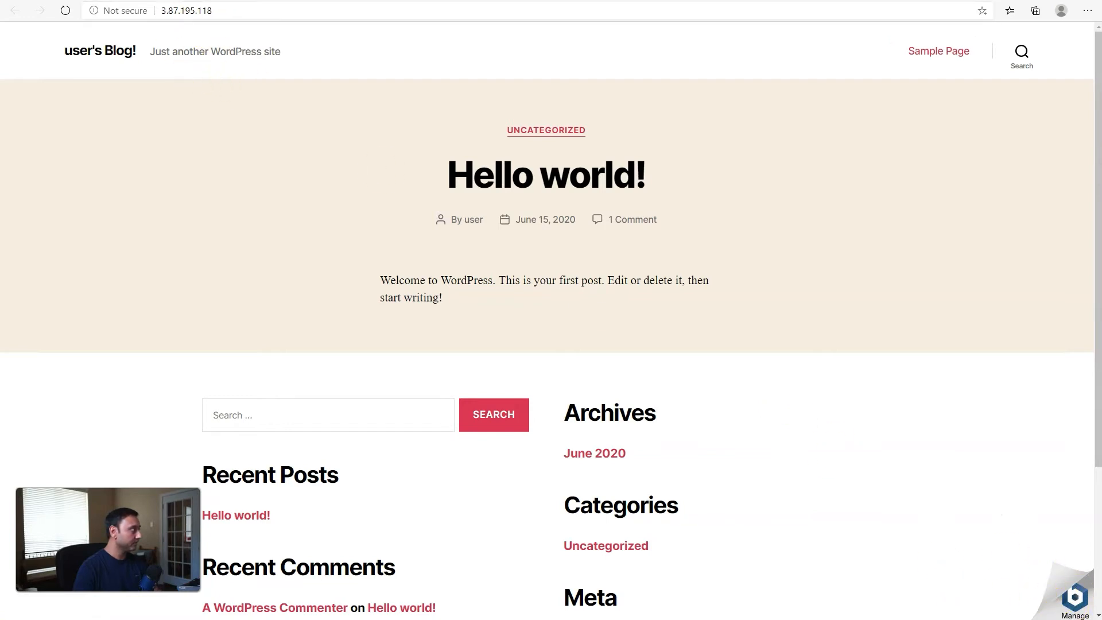
# Run sudo /opt/bitnami/apps/wordpress/bnconfig --disable_banner 1 in the instance terminal, and reload the site.
pyautogui.hotkey('ctrl', 'shift', 'Tab')
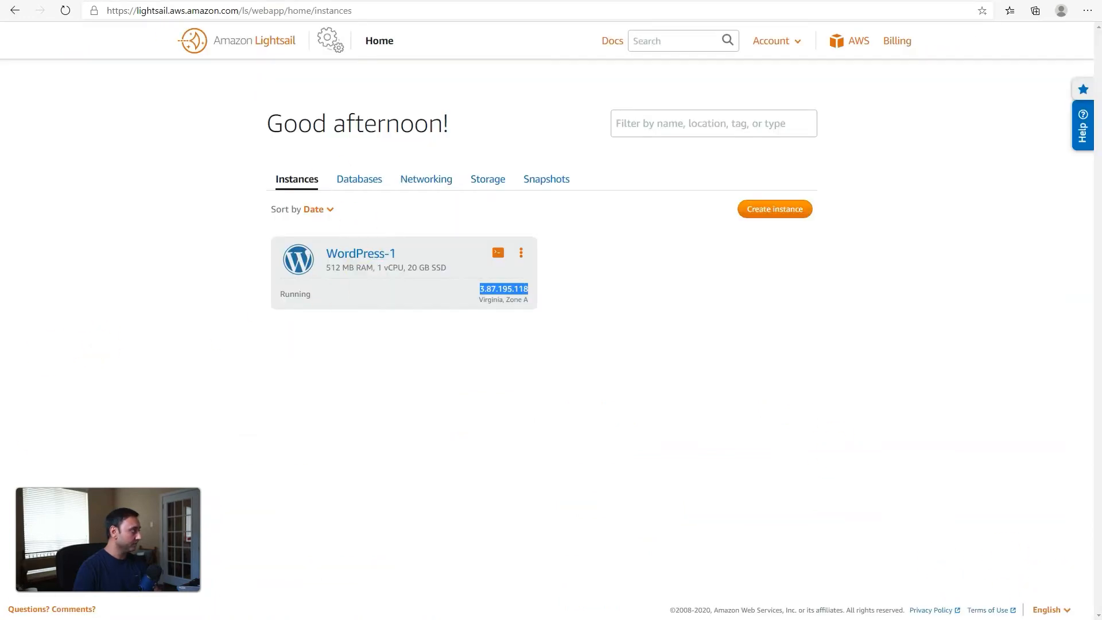
pyautogui.click(497, 253)
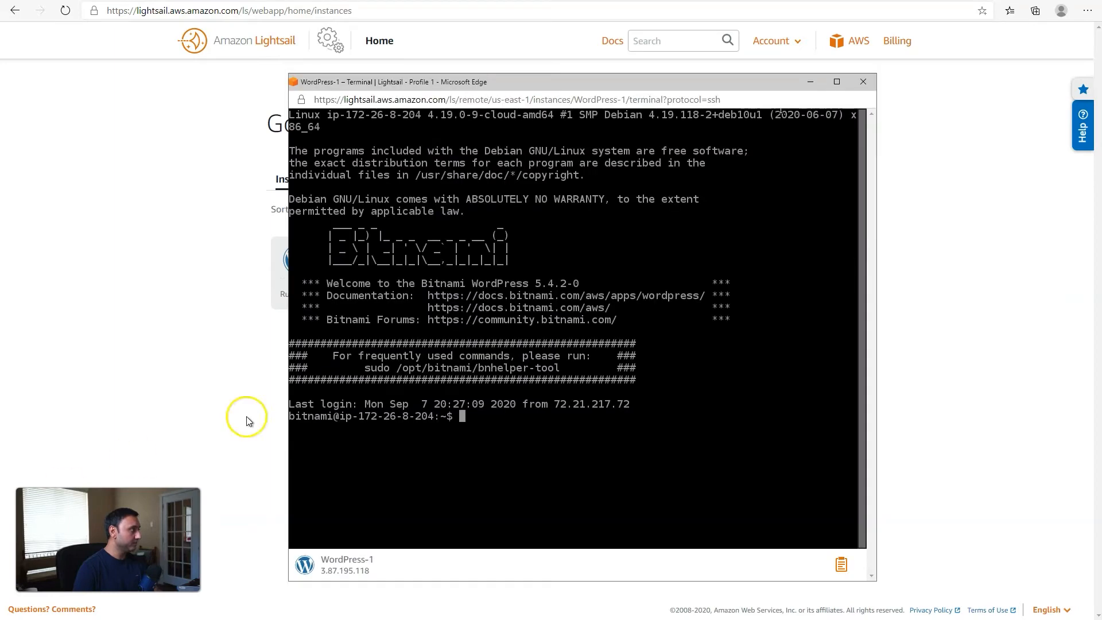
pyautogui.rightClick(503, 422)
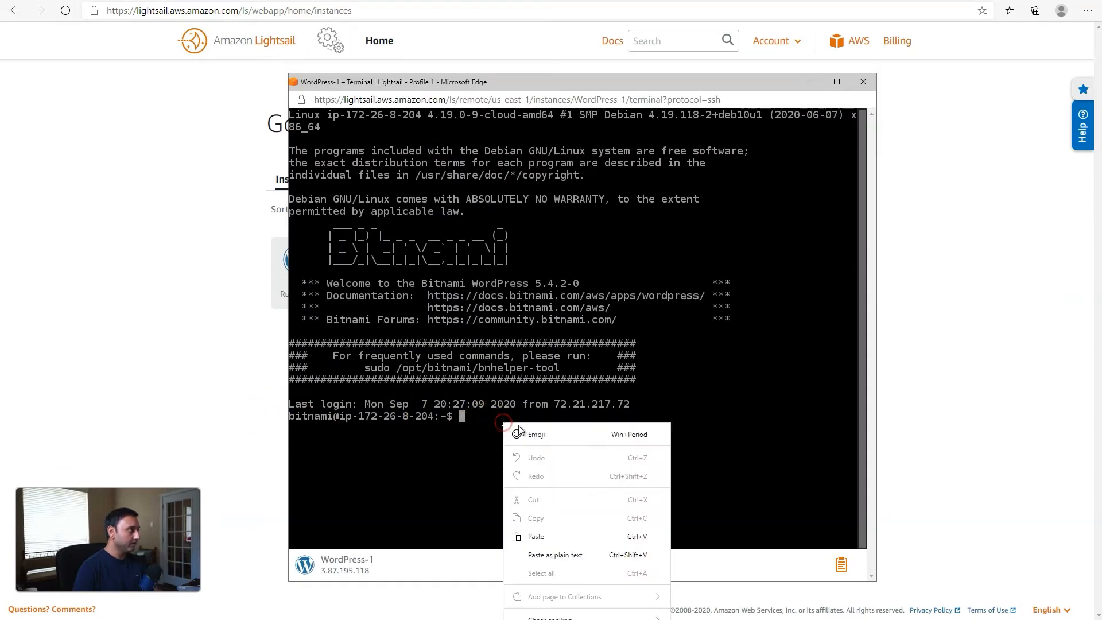
pyautogui.click(560, 535)
pyautogui.press('Return')
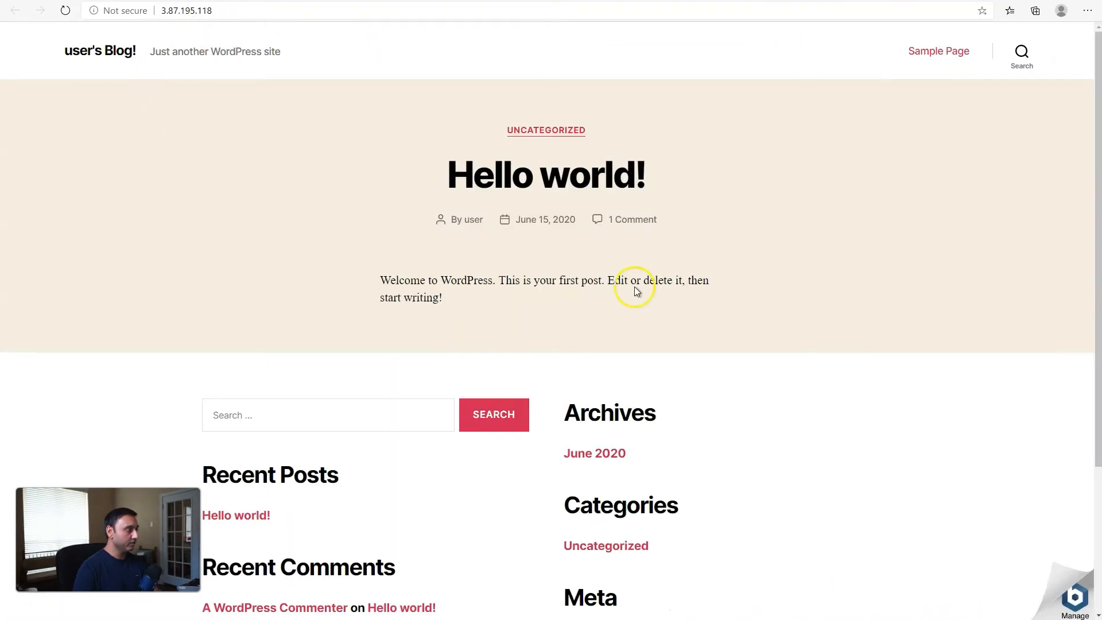
pyautogui.click(65, 10)
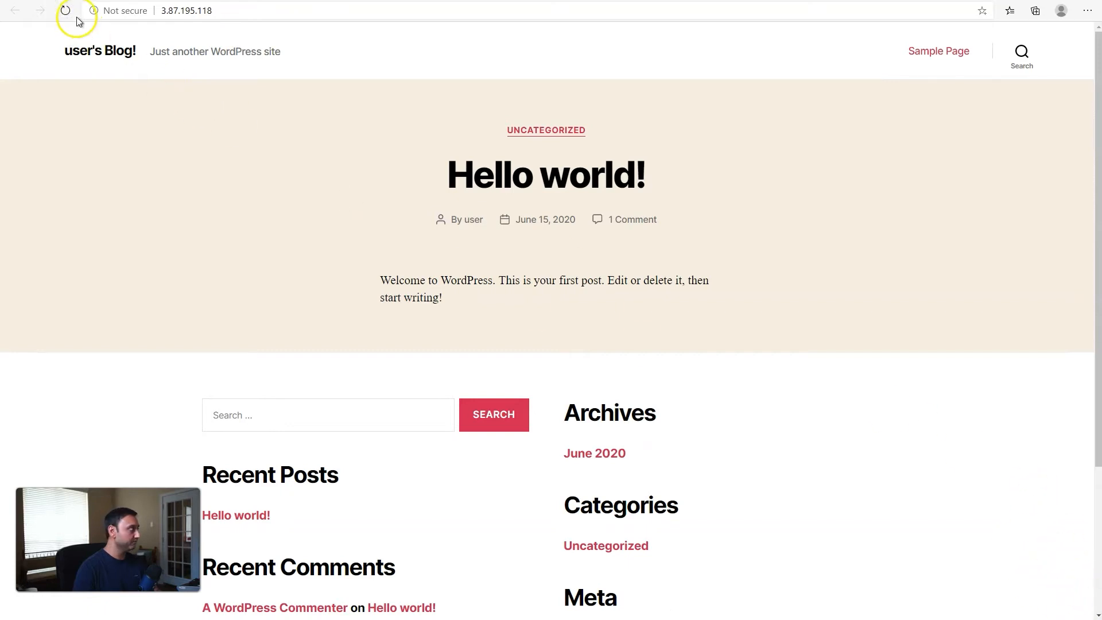
# Return to the terminal and add the user developer1 with sudo useradd -s /bin/bash -o -u `id -u` -g `id -g` developer1.
pyautogui.hotkey('alt', 'Tab')
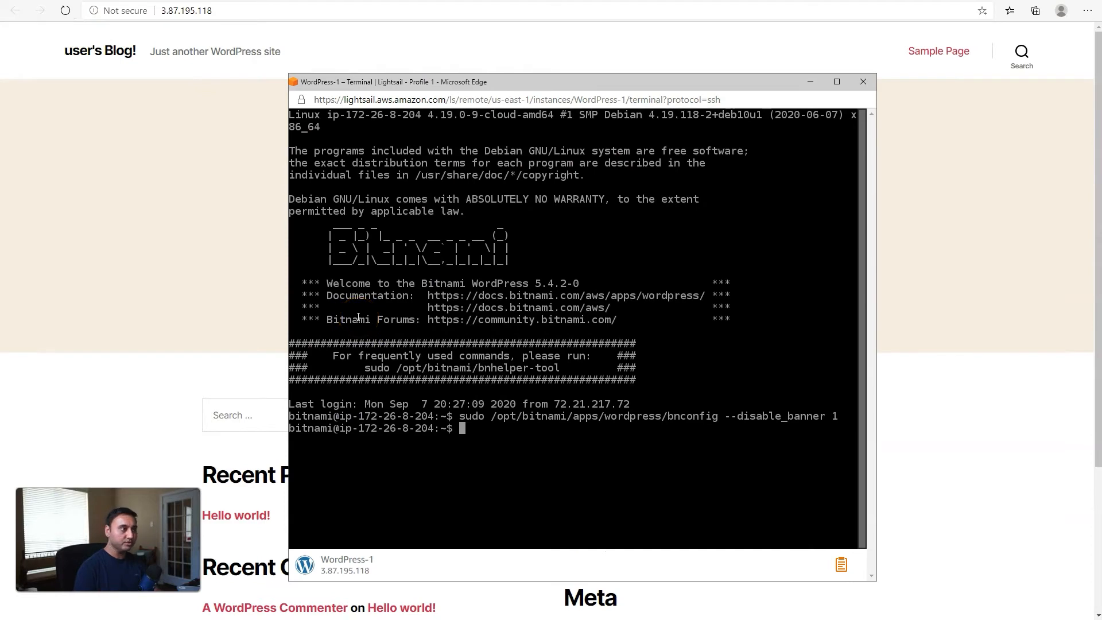
pyautogui.click(462, 88)
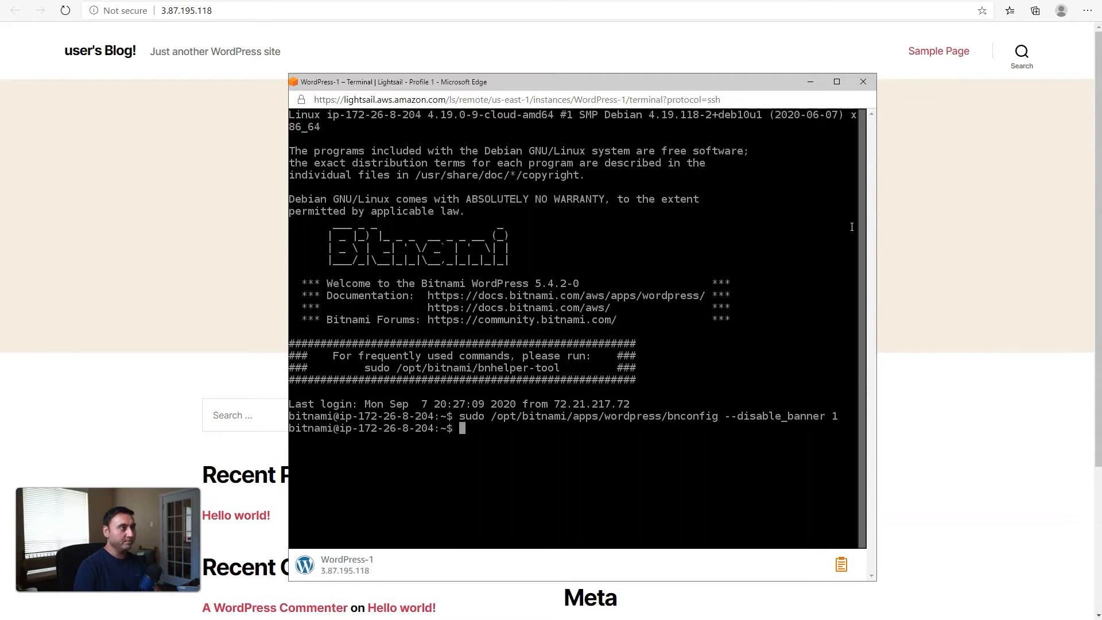
pyautogui.rightClick(701, 357)
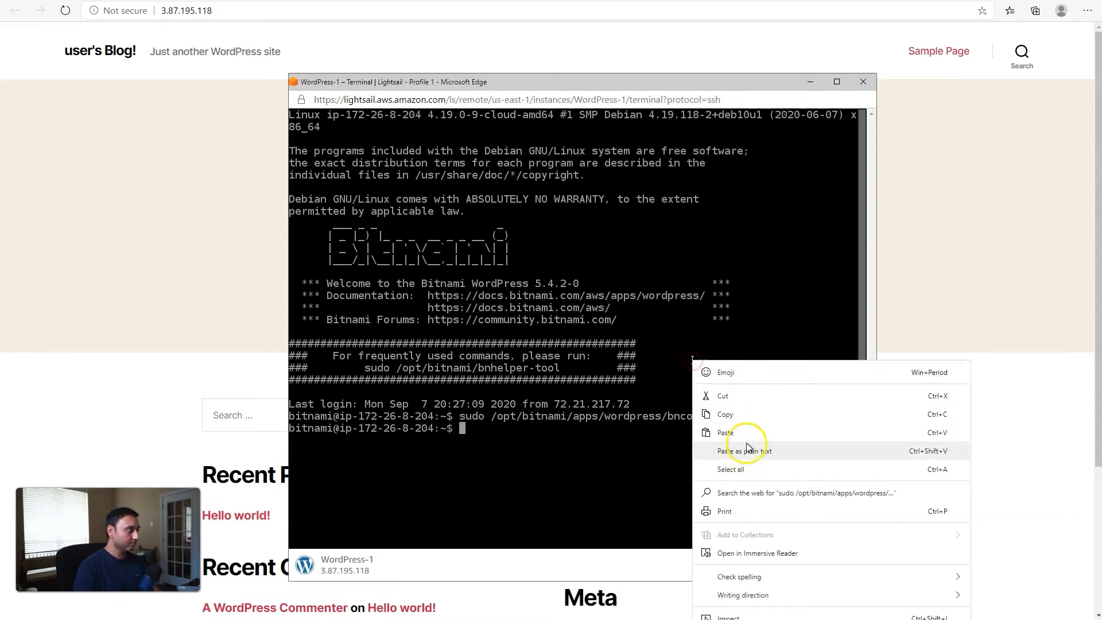
pyautogui.click(748, 451)
pyautogui.press('Return')
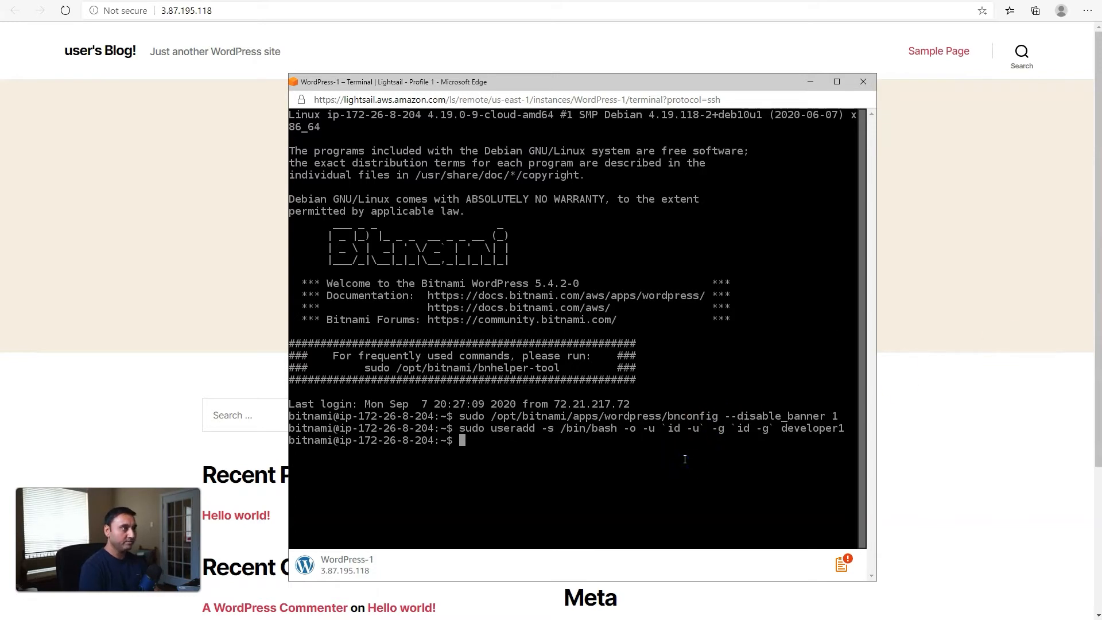
# Create the new user's home directory by running sudo mkdir ~developer1.
pyautogui.write('udo ')
pyautogui.write('mkdir ')
pyautogui.write('~develoer')
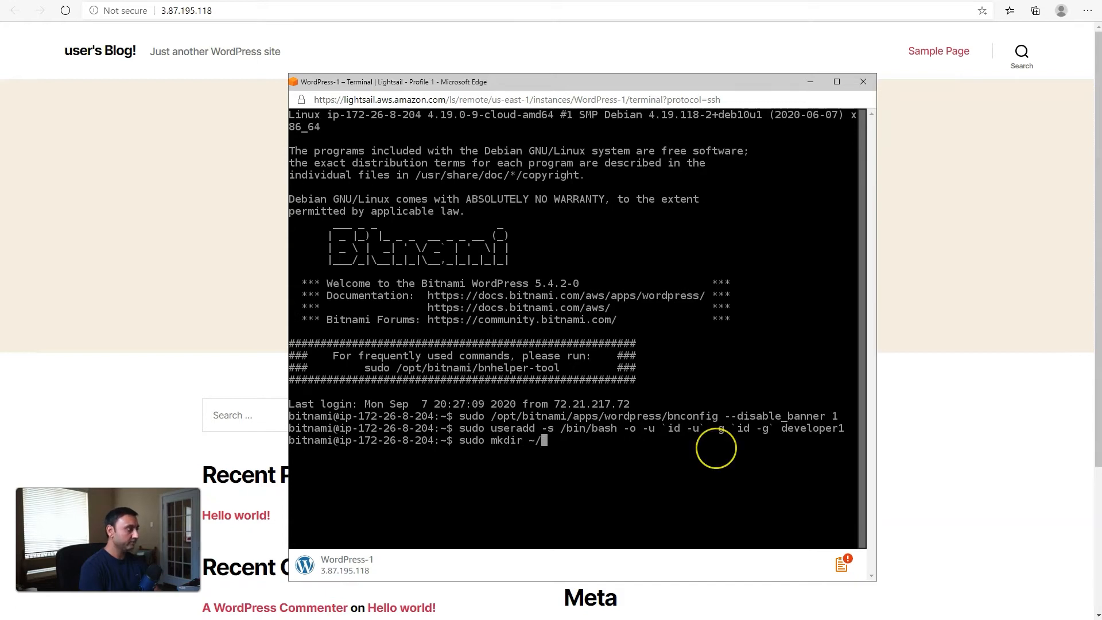
pyautogui.press('BackSpace')
pyautogui.press('BackSpace')
pyautogui.write('per1')
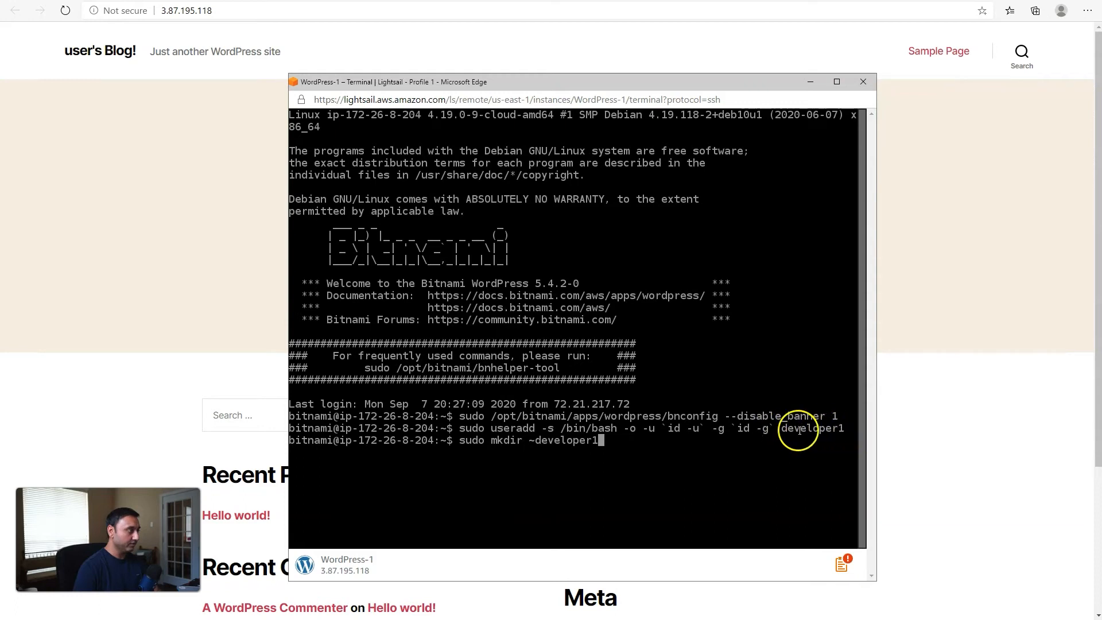
pyautogui.click(616, 439)
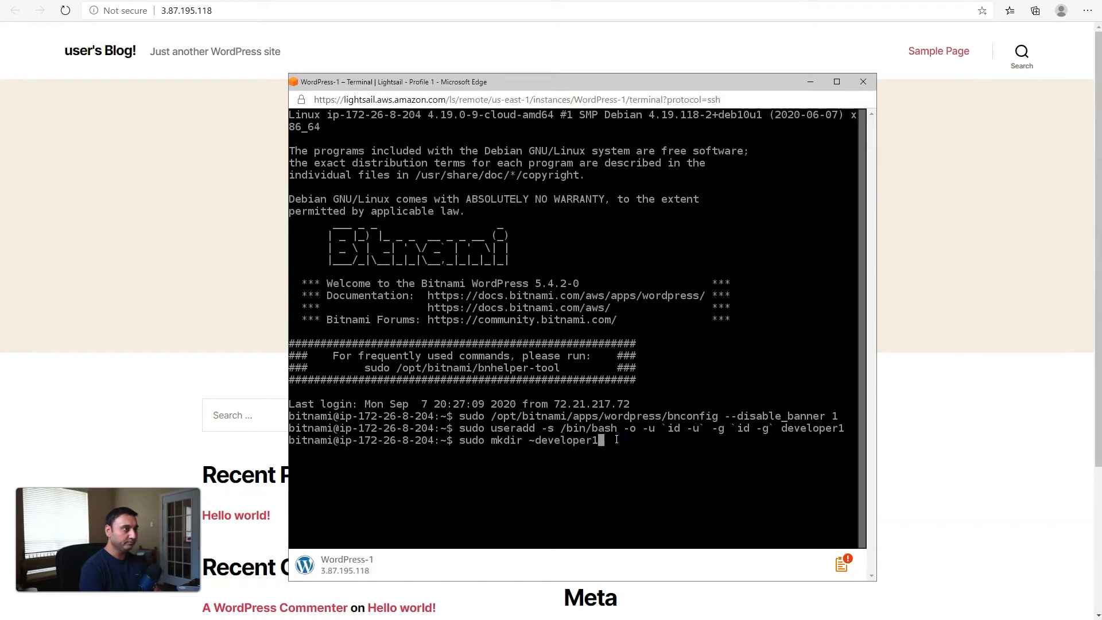
pyautogui.press('Return')
# Copy the bitnami user's SSH folder to the new user's home by running sudo cp -rp ~bitnami/.ssh ~developer1.
pyautogui.write('sudo')
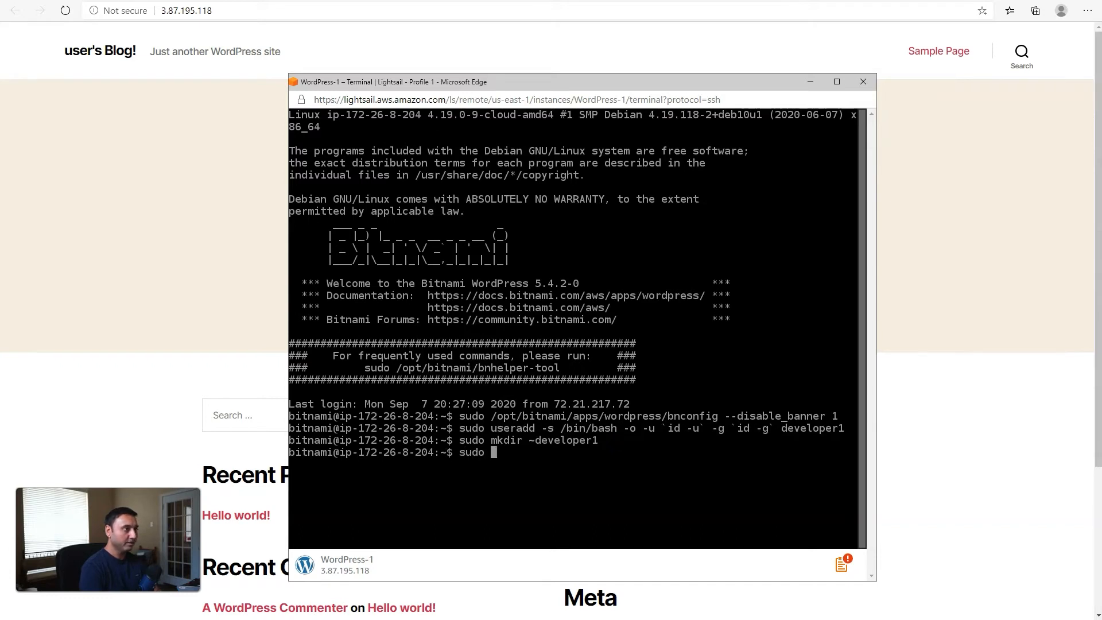
pyautogui.write(' cp -rp ')
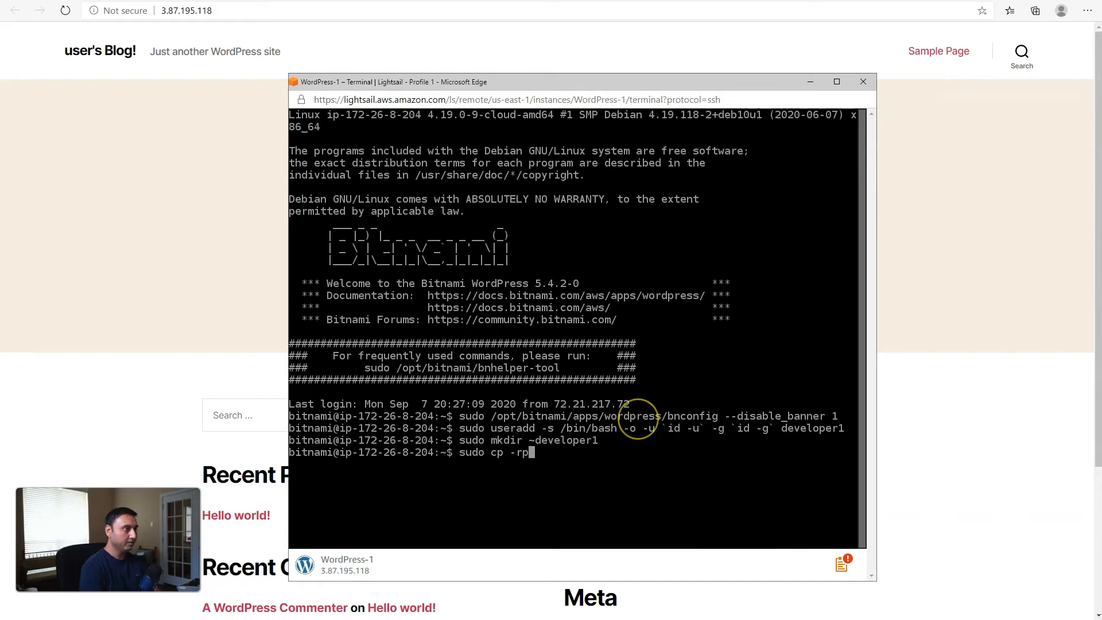
pyautogui.write('~bitnami')
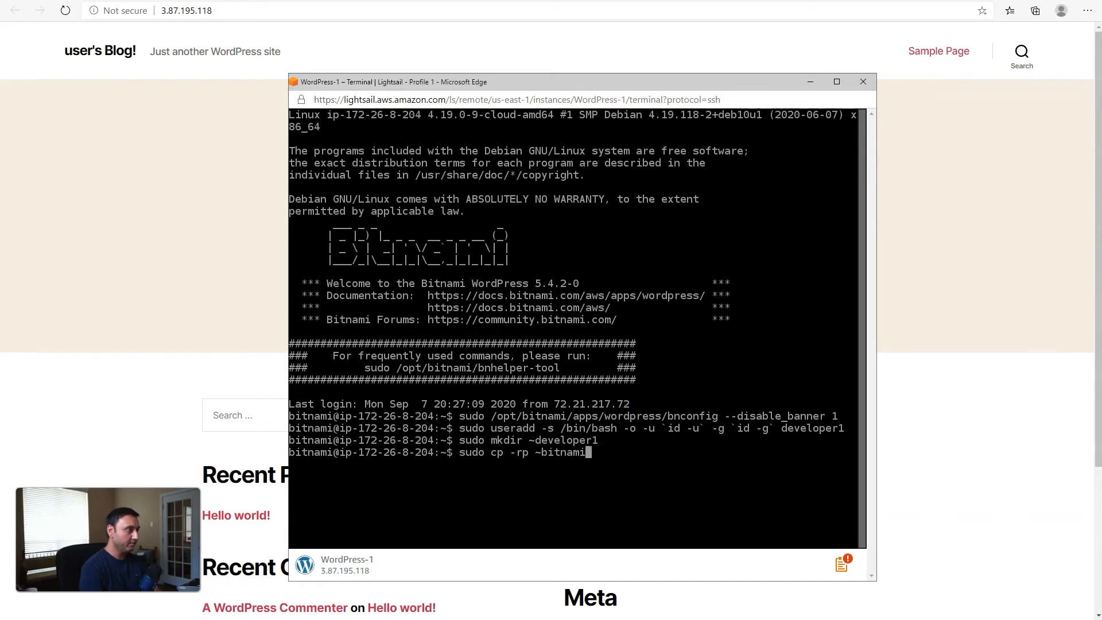
pyautogui.write('/.ssh')
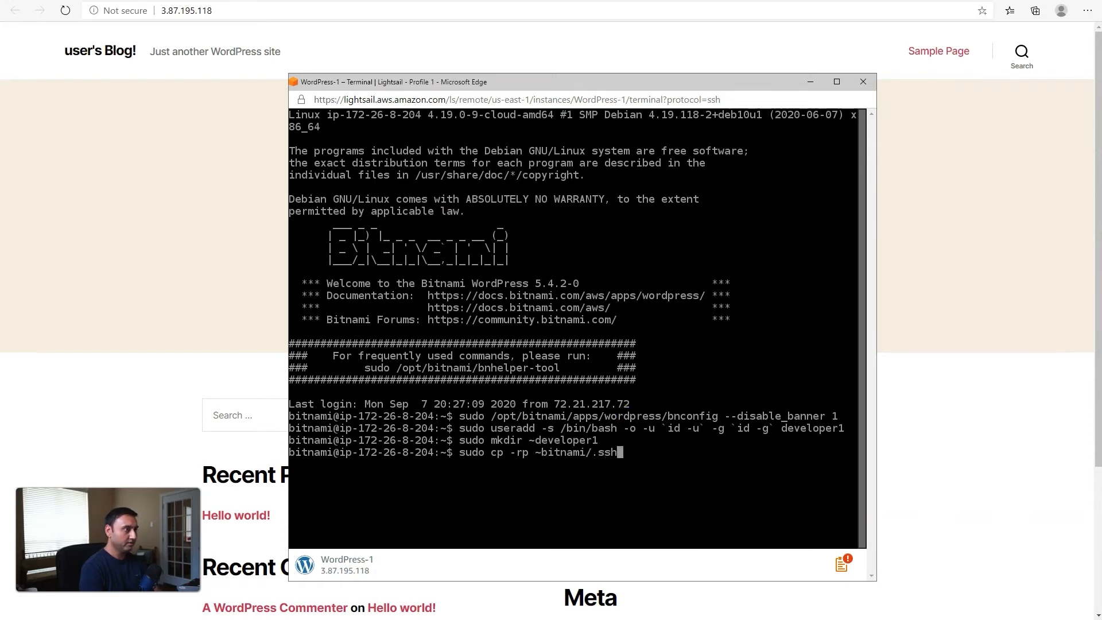
pyautogui.write(' ~developer1')
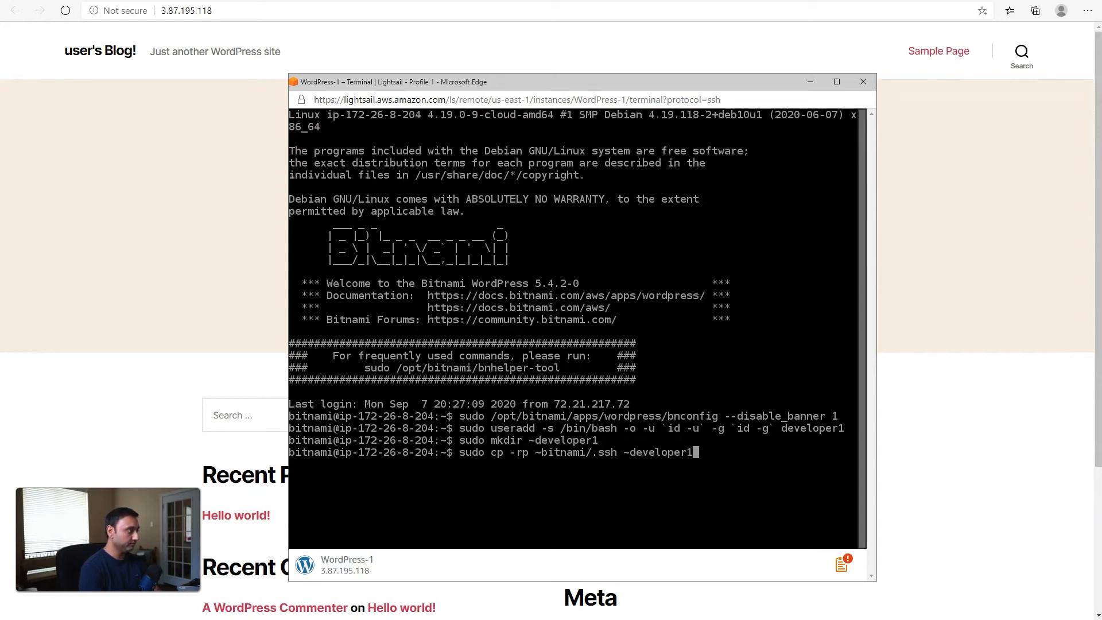
pyautogui.press('Return')
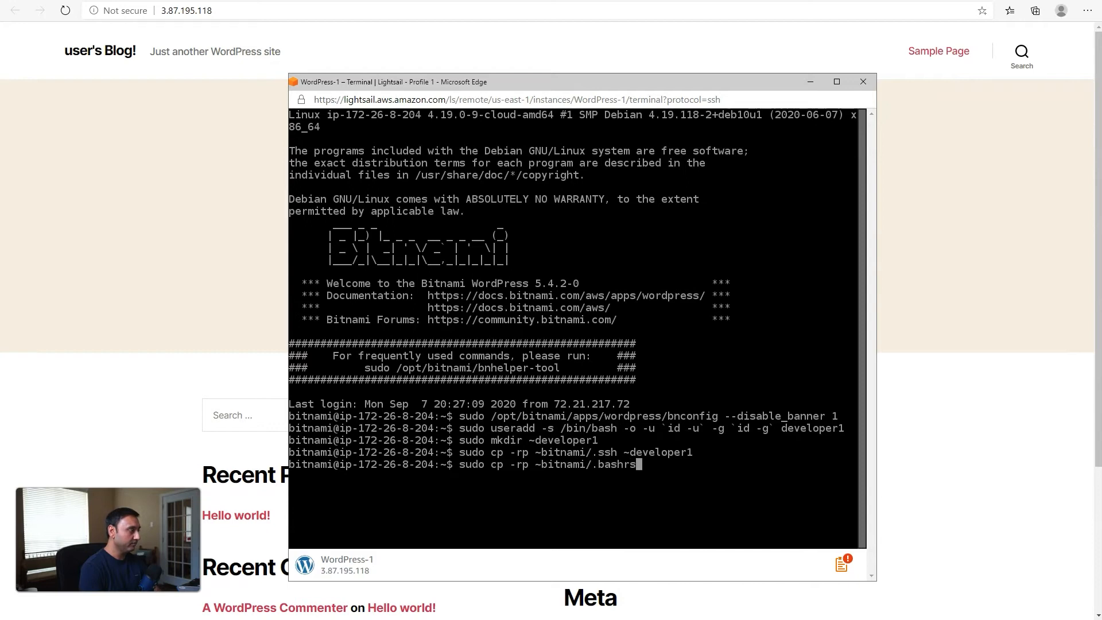
# Copy the bitnami user's shell files by running sudo cp -rp ~bitnami/.bashrc ~developer1 and sudo cp -rp ~bitnami/.profile ~developer1/.
pyautogui.write('~bitnami/.bashrc ~developer1')
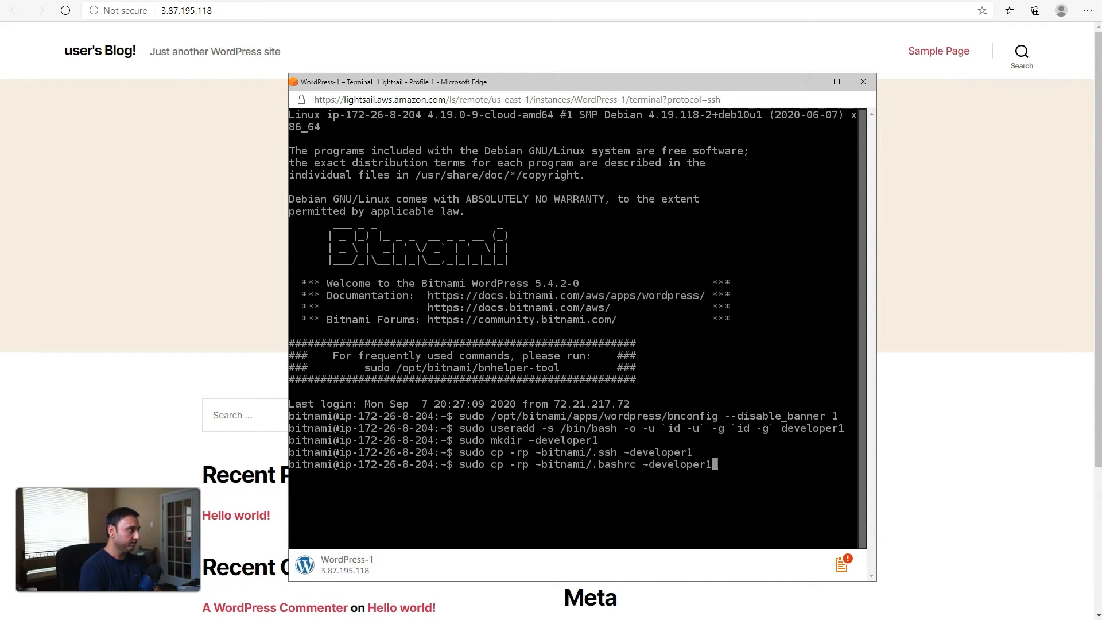
pyautogui.press('Return')
pyautogui.write('sudo cp')
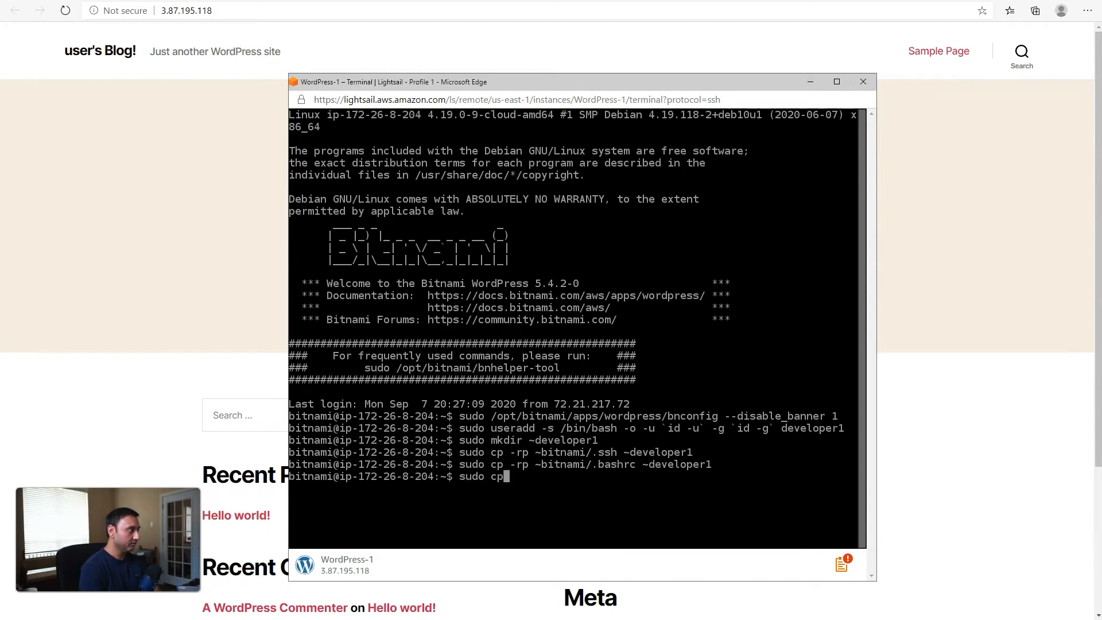
pyautogui.write(' -rp ~bitnami/.profile')
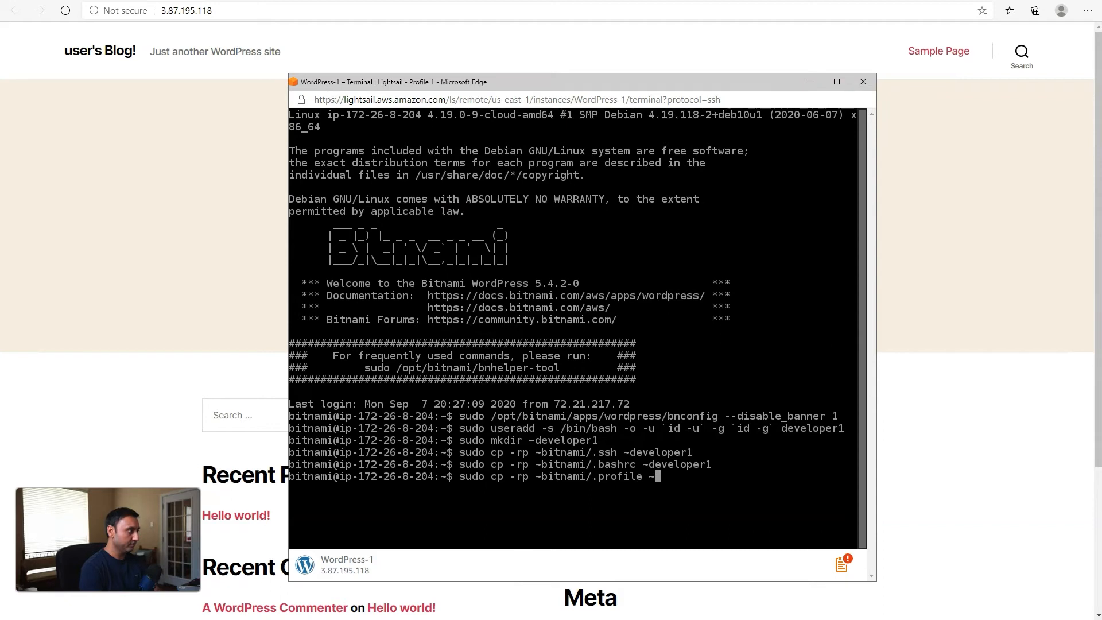
pyautogui.write(' ~developer1/')
pyautogui.press('Return')
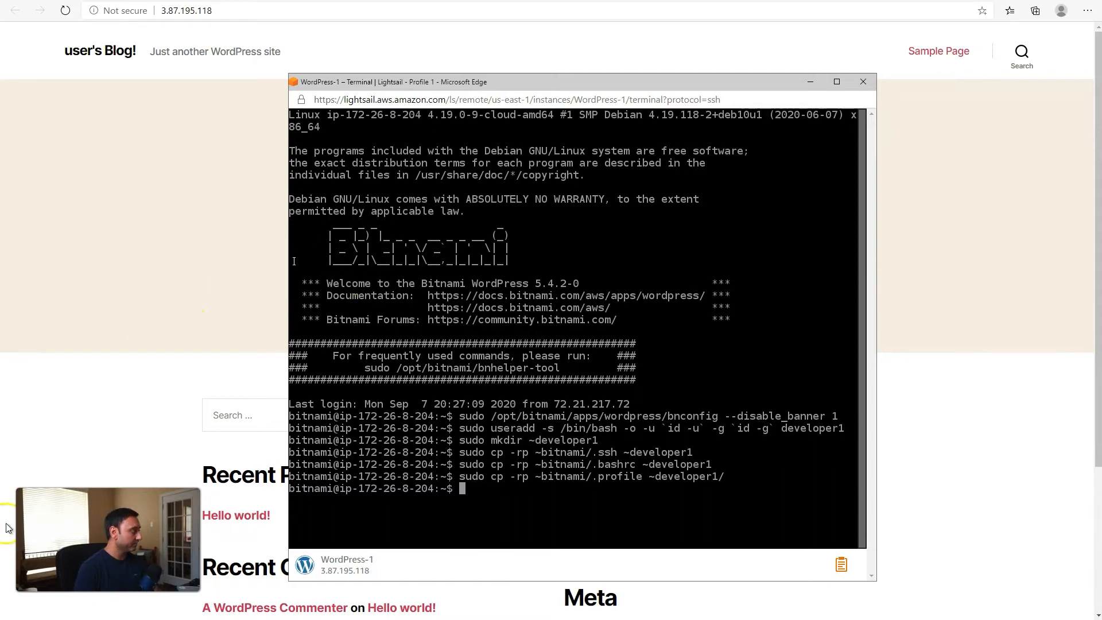
# Open PuTTY Key Generator, generate a 2048-bit RSA key pair, and copy the whole public key for OpenSSH.
pyautogui.press('super')
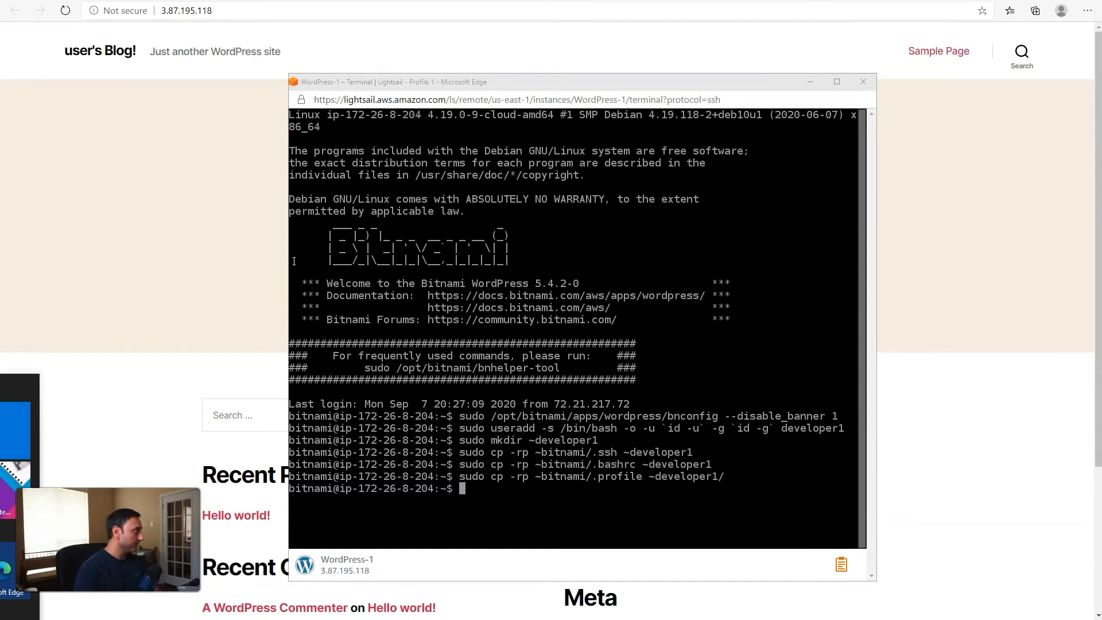
pyautogui.moveTo(409, 225); pyautogui.dragTo(488, 224)
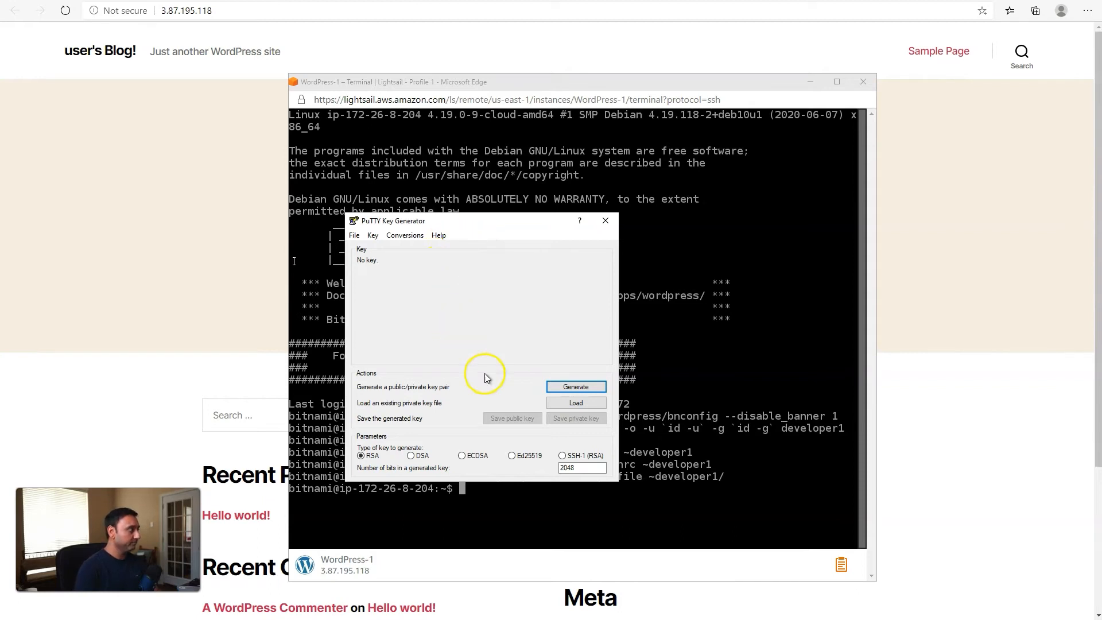
pyautogui.click(582, 389)
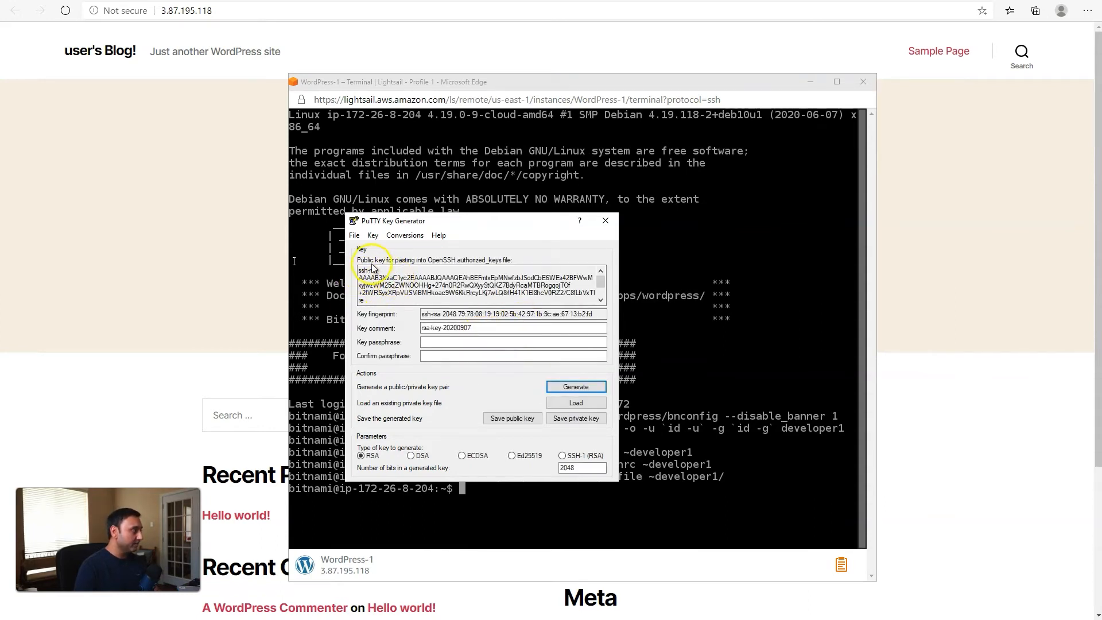
pyautogui.moveTo(359, 277); pyautogui.dragTo(614, 344)
pyautogui.rightClick(492, 296)
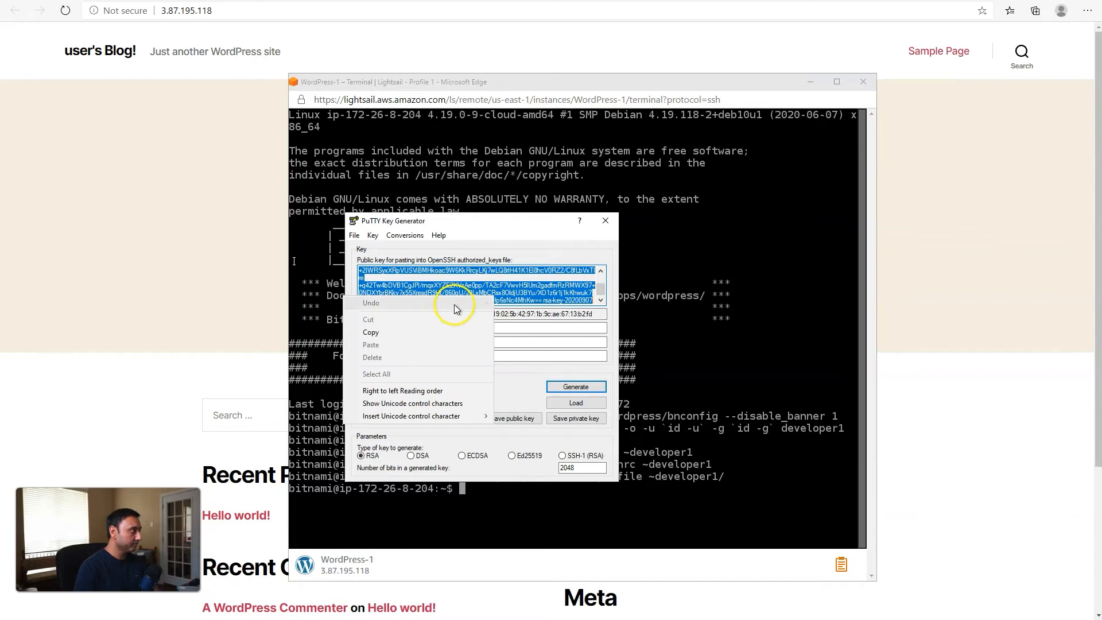
pyautogui.click(445, 332)
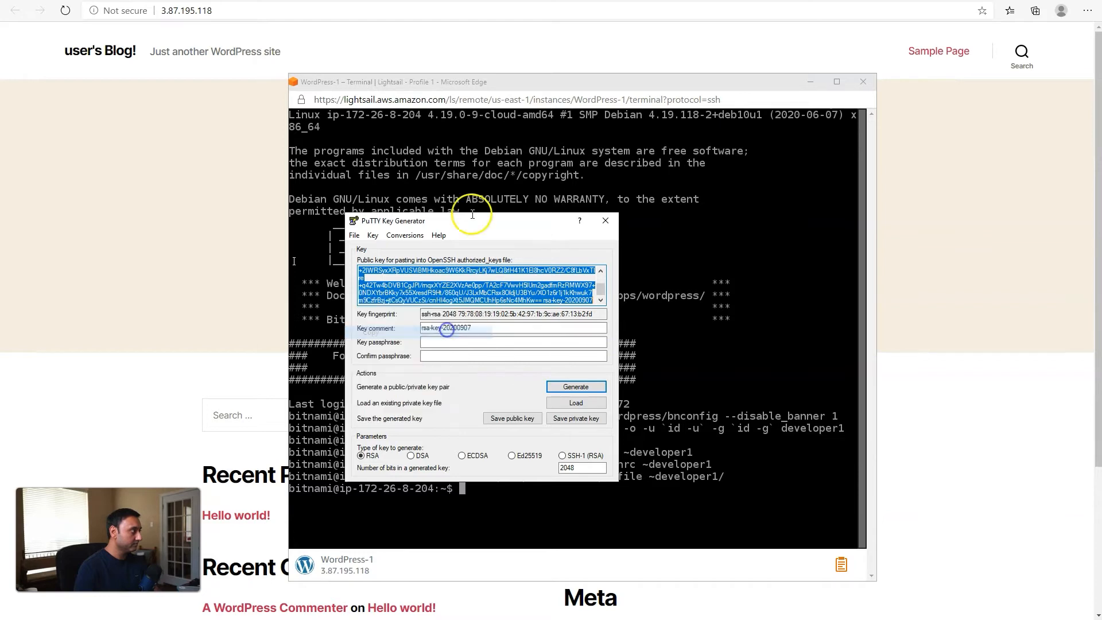
# Return to the instance terminal, change to /home/developer1/.ssh, and list its contents with ls.
pyautogui.click(473, 84)
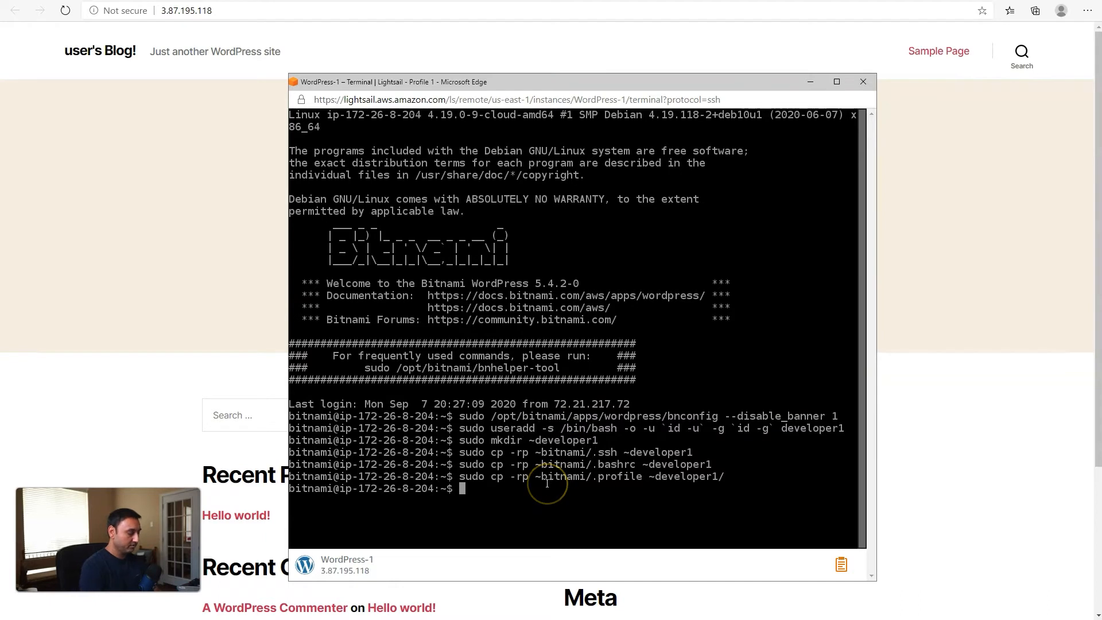
pyautogui.write('cd /')
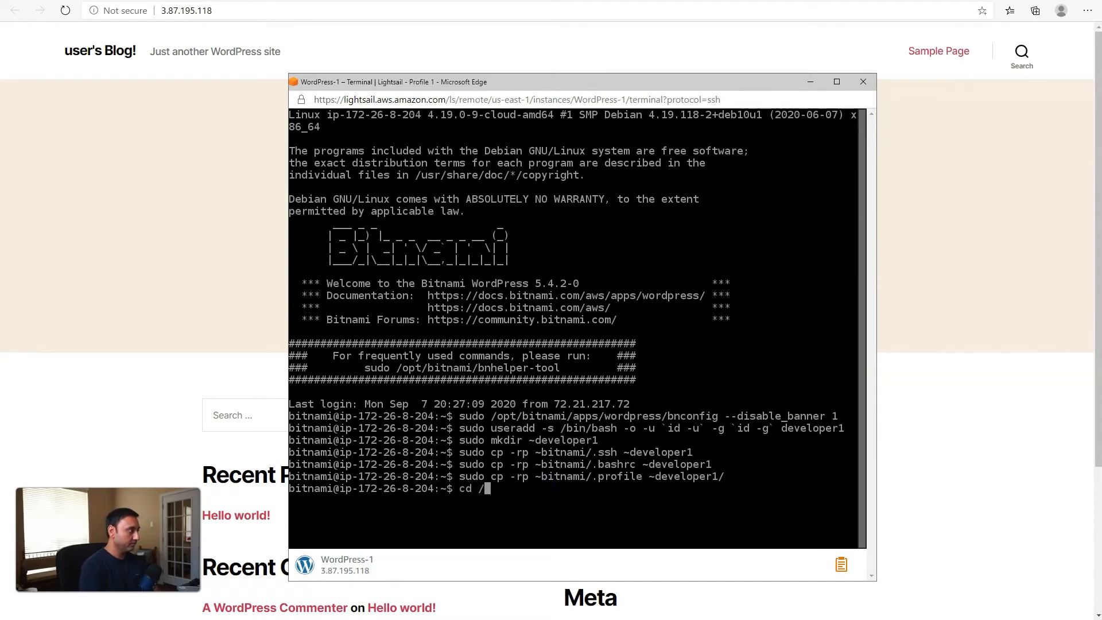
pyautogui.write('home/de')
pyautogui.press('Tab')
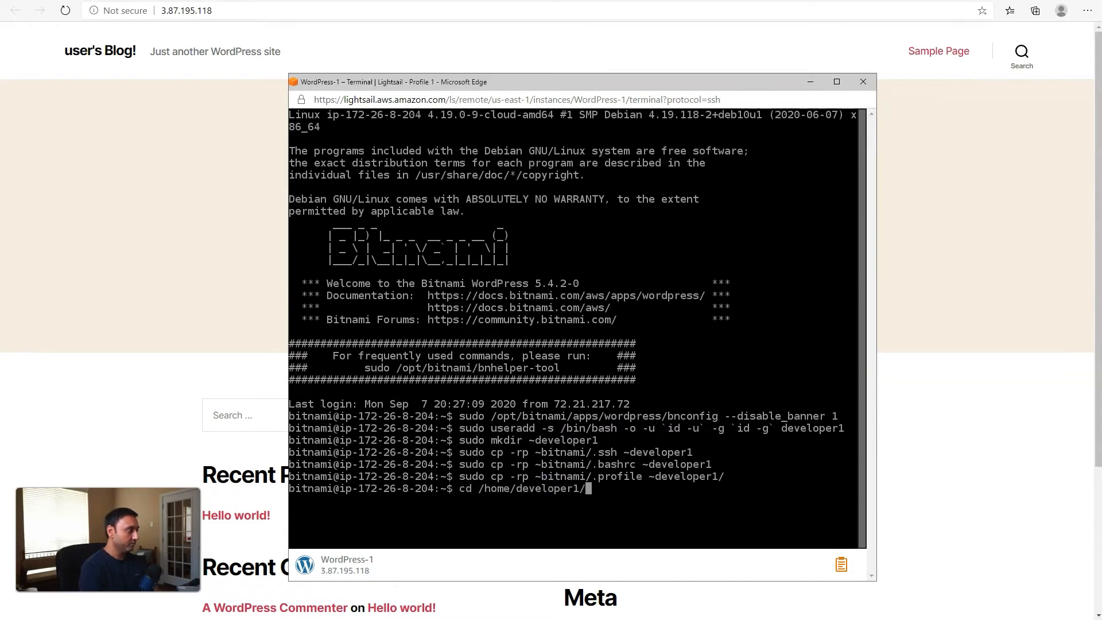
pyautogui.write('.ssh')
pyautogui.press('Return')
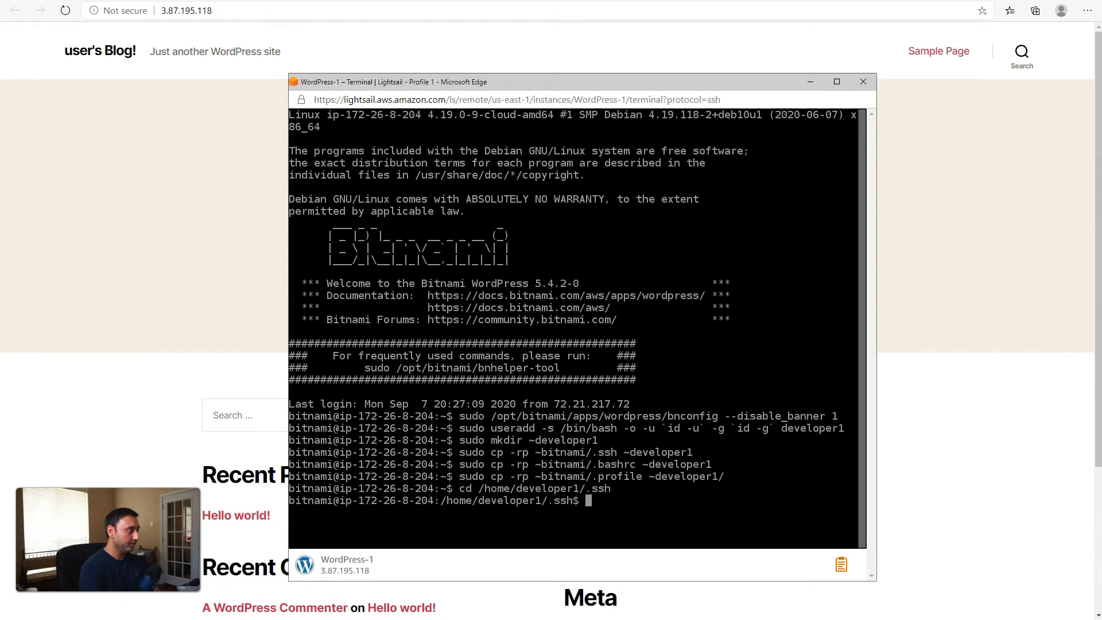
pyautogui.write('ls')
pyautogui.press('Return')
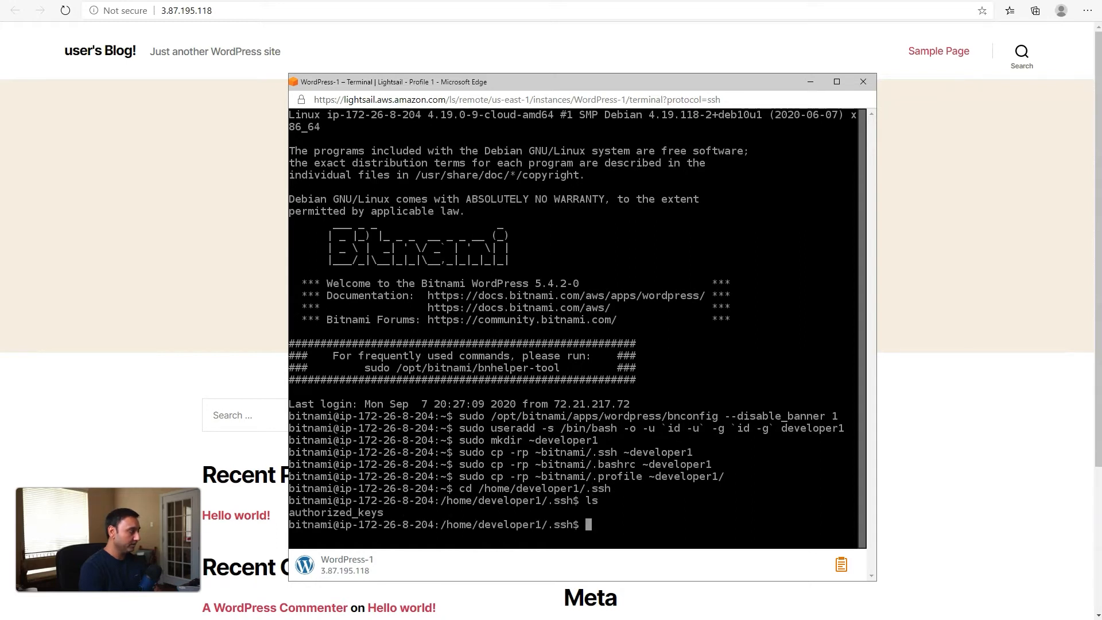
# Open authorized_keys in vi, paste the copied public key on a new line below the existing key, and save and quit with :wq.
pyautogui.write('vi aut')
pyautogui.press('Tab')
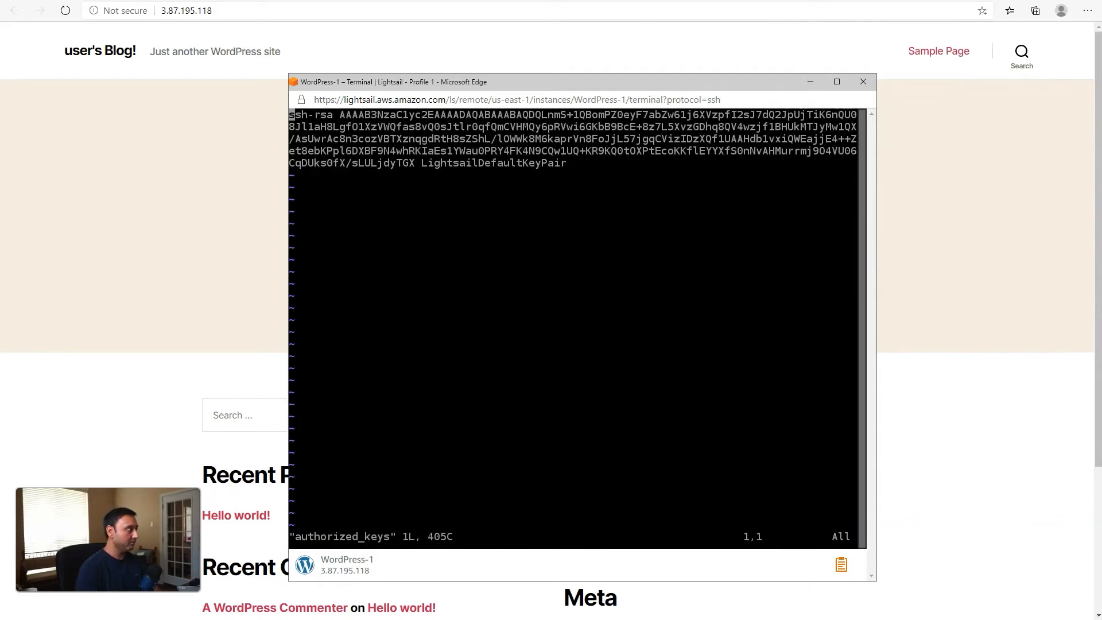
pyautogui.press('$')
pyautogui.press('o')
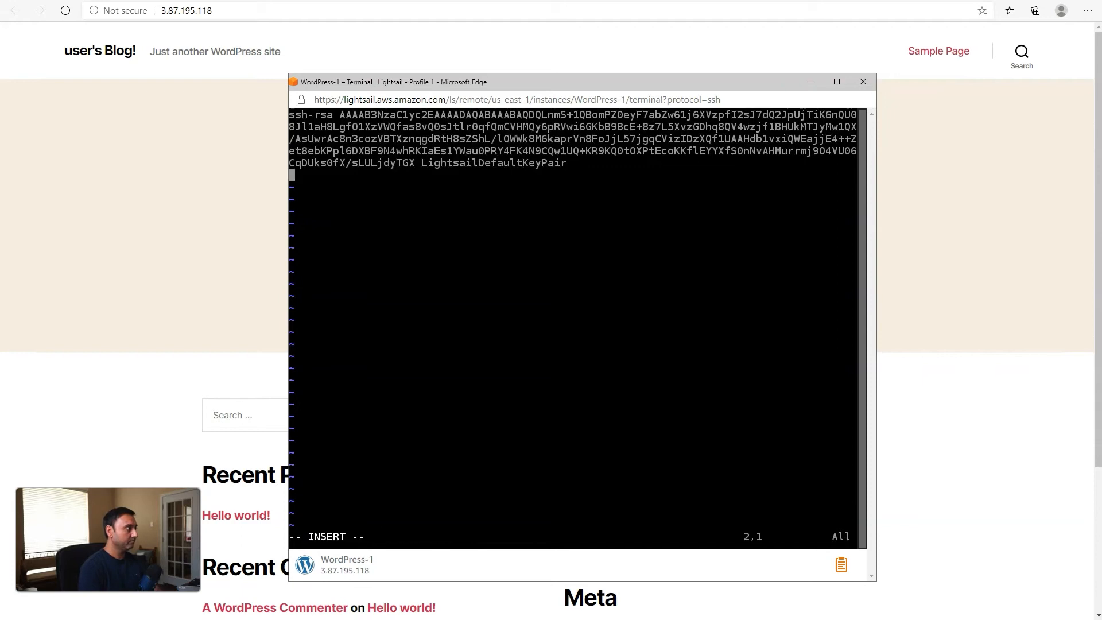
pyautogui.rightClick(482, 289)
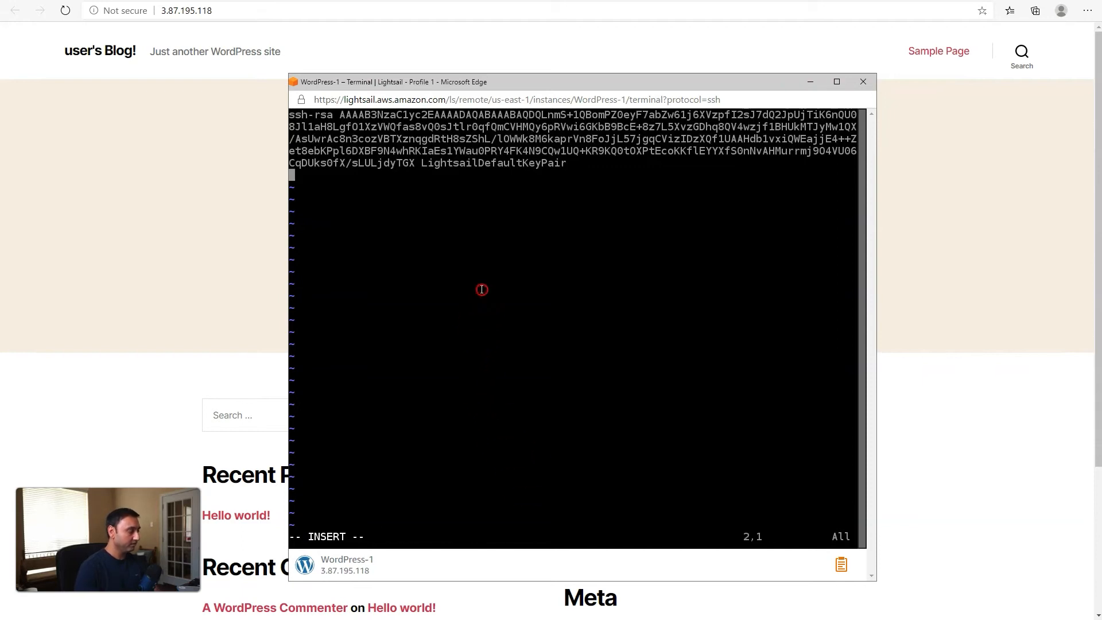
pyautogui.click(513, 381)
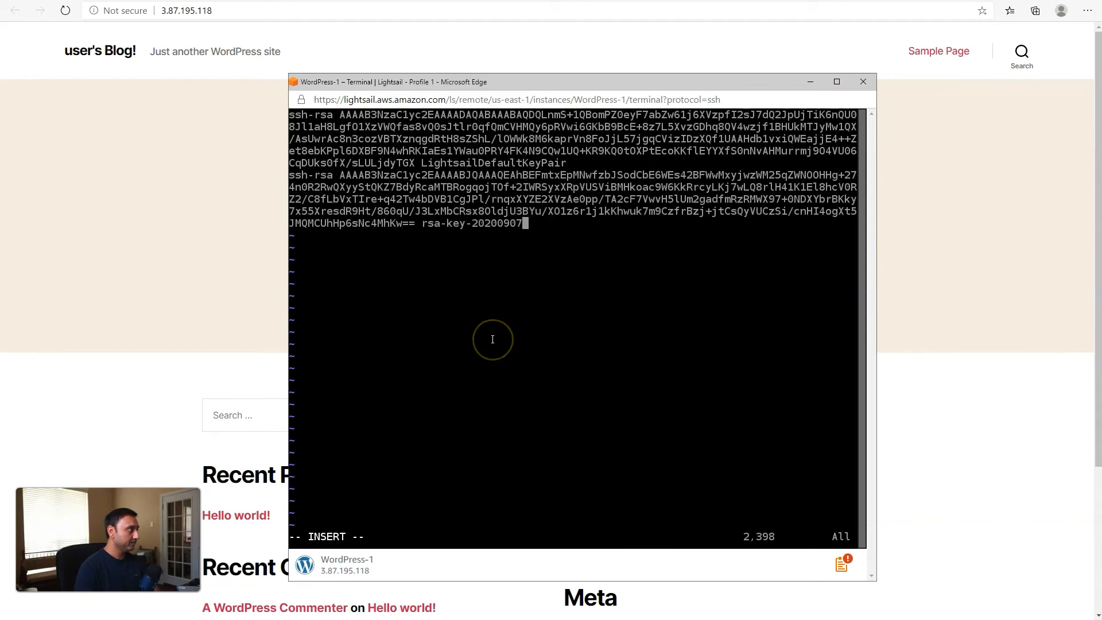
pyautogui.press('Escape')
pyautogui.write(':wq')
pyautogui.press('Return')
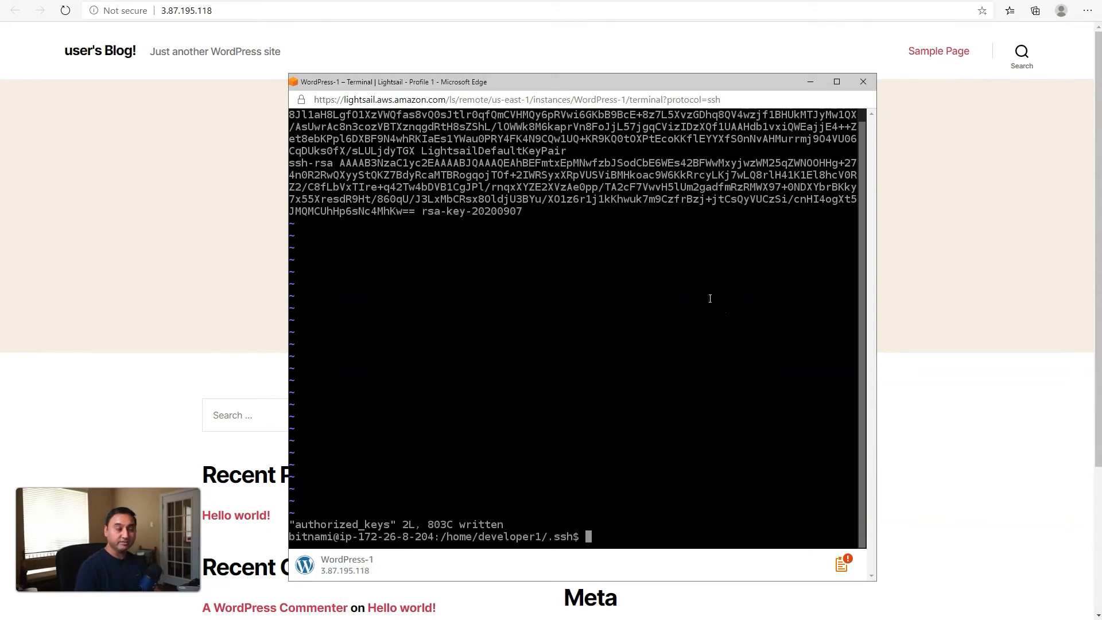
pyautogui.click(713, 320)
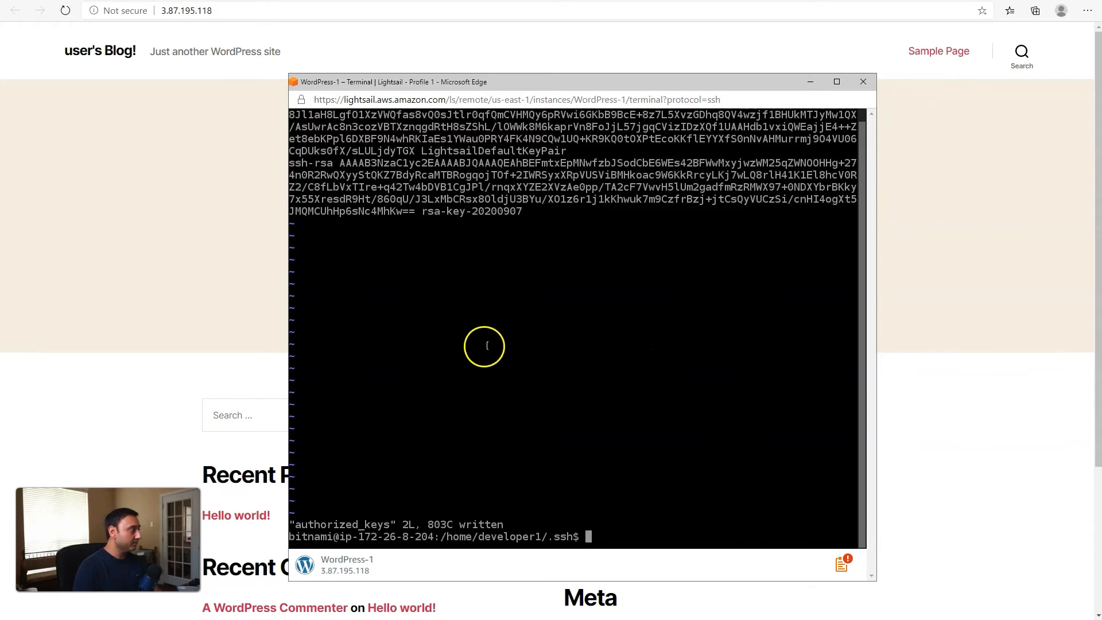
# Switch to PuTTY Key Generator and save the private key without a passphrase as bitnamiwpkey in Documents, moving the generator window out of the way.
pyautogui.click(166, 617)
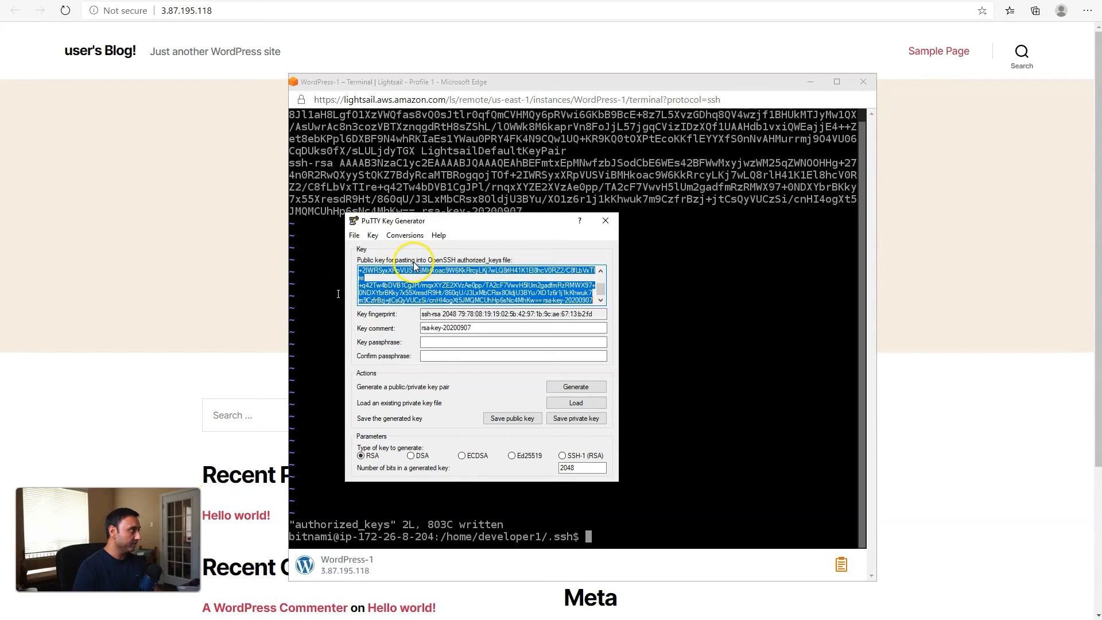
pyautogui.moveTo(462, 214); pyautogui.dragTo(505, 208)
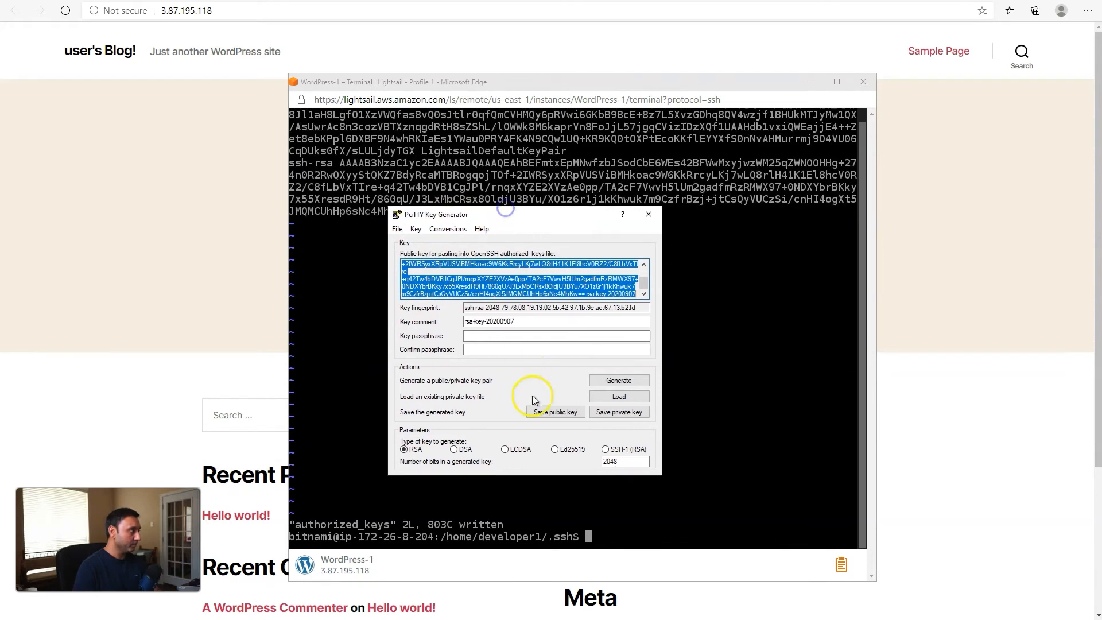
pyautogui.click(607, 412)
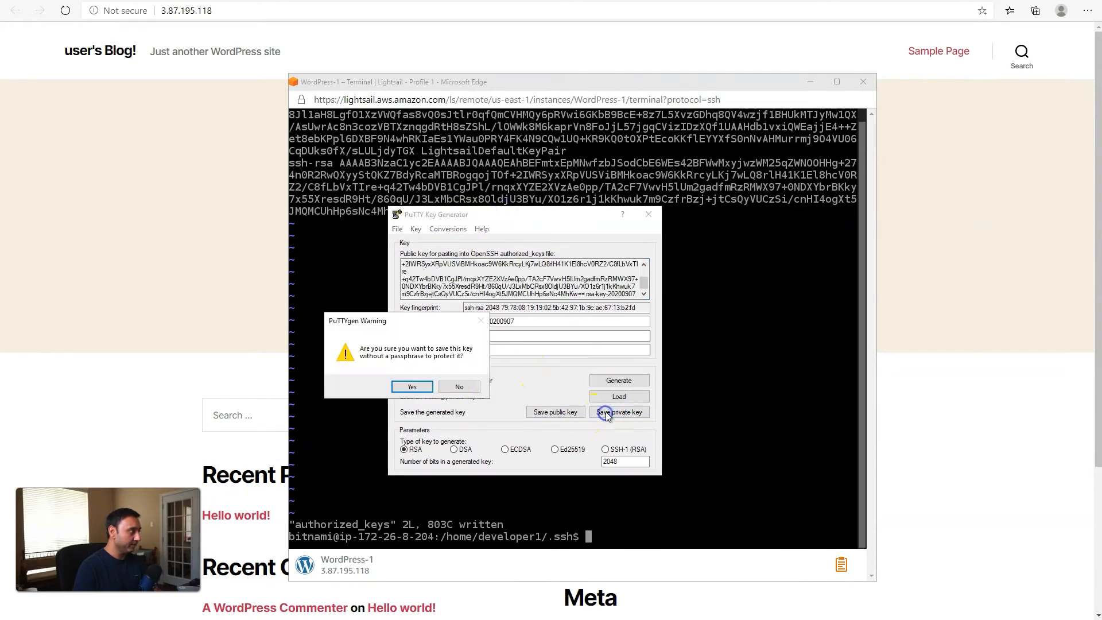
pyautogui.click(418, 390)
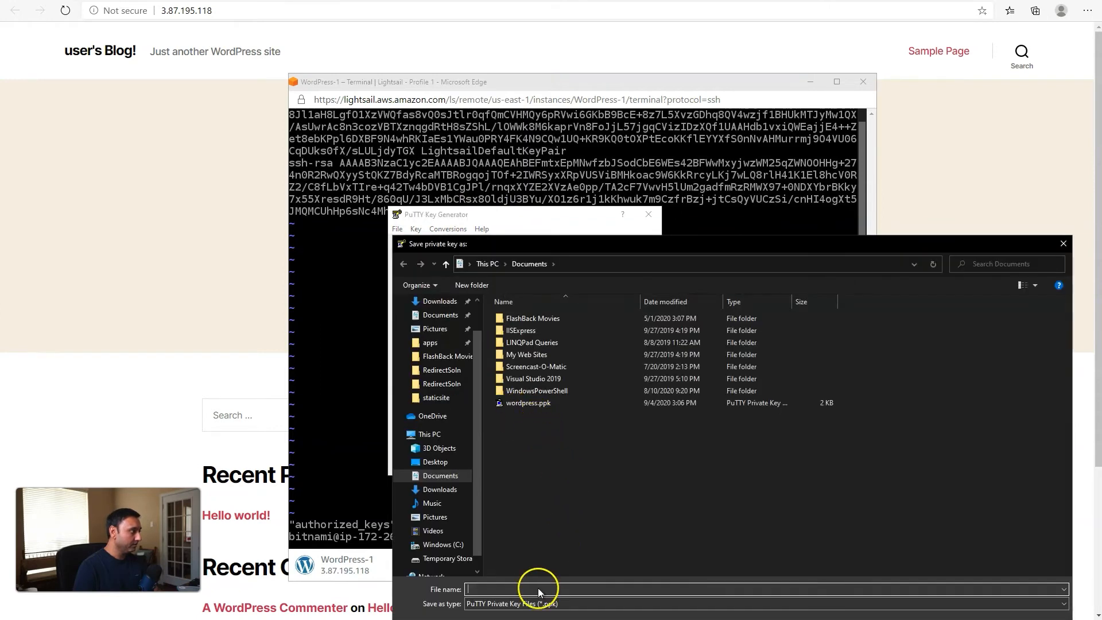
pyautogui.write('bitnamiwpkey')
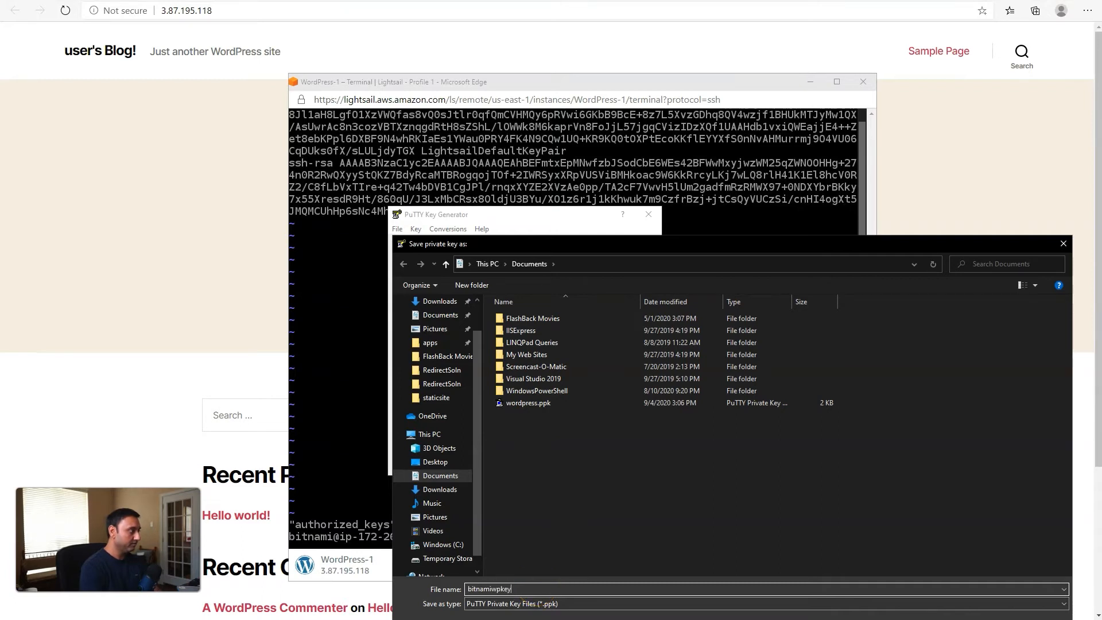
pyautogui.press('Return')
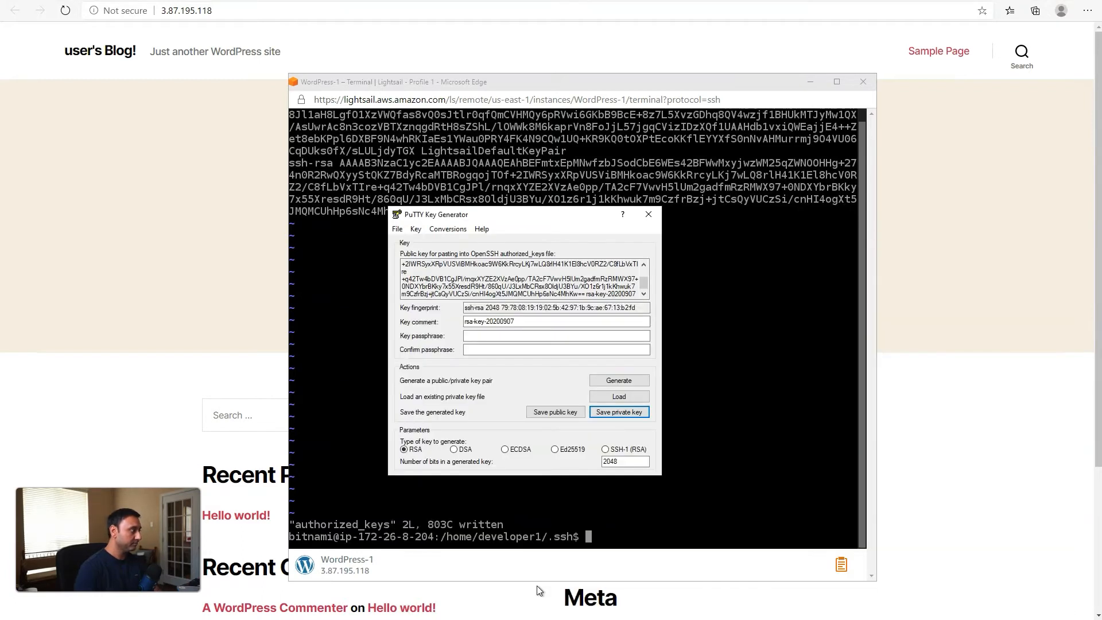
pyautogui.moveTo(556, 222); pyautogui.dragTo(0, 229)
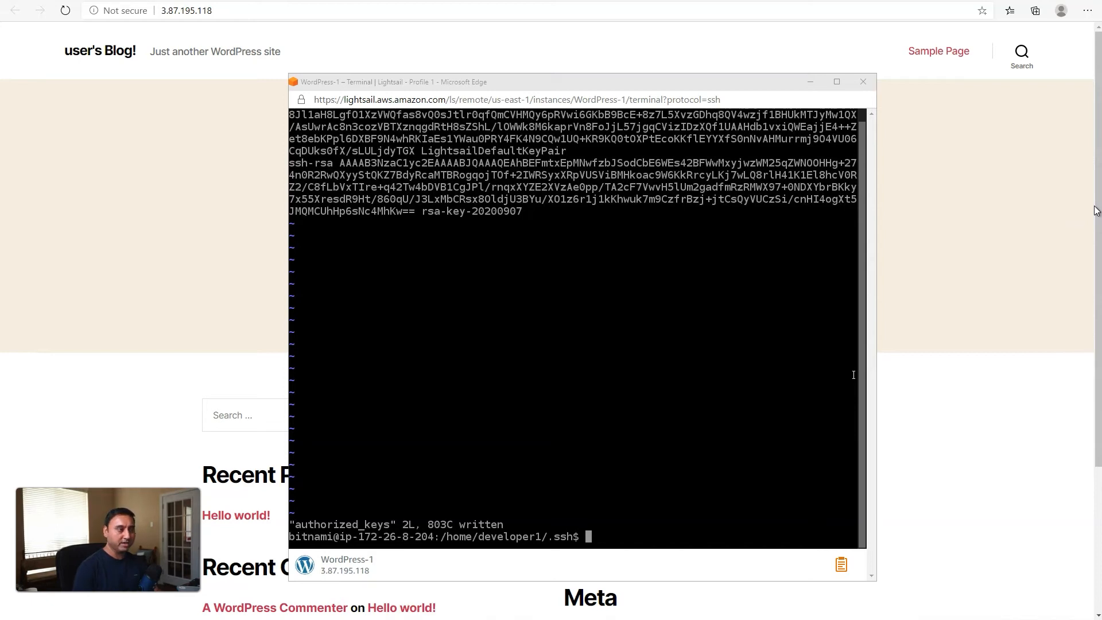
# In the instance terminal, add developer1 to the bitnami-admins group by running sudo usermod -aG bitnami-admins developer1.
pyautogui.click(715, 86)
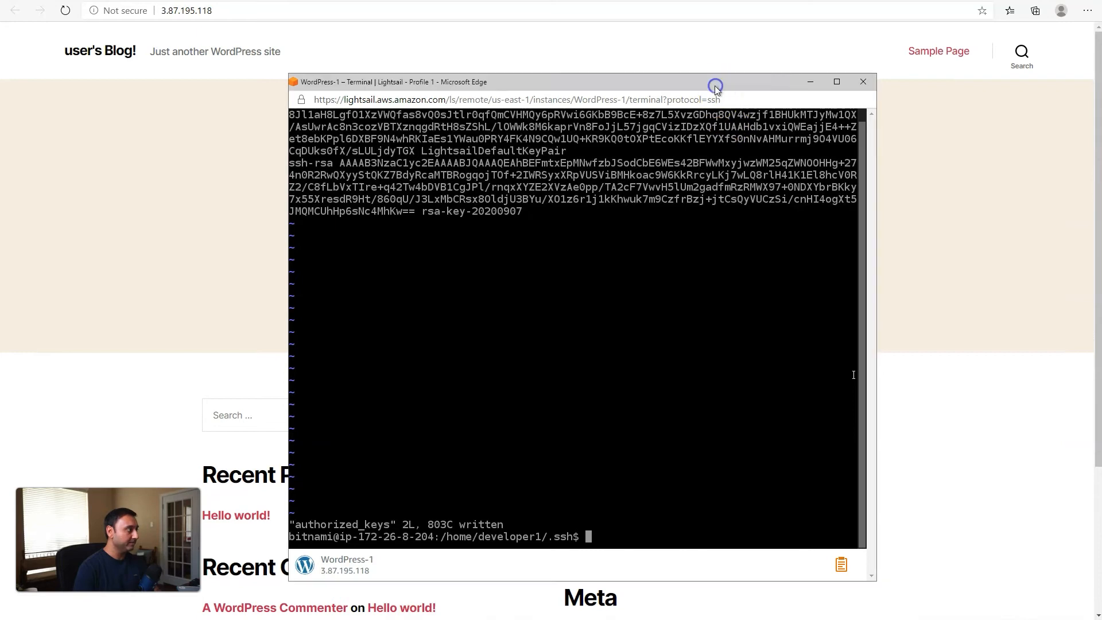
pyautogui.rightClick(660, 493)
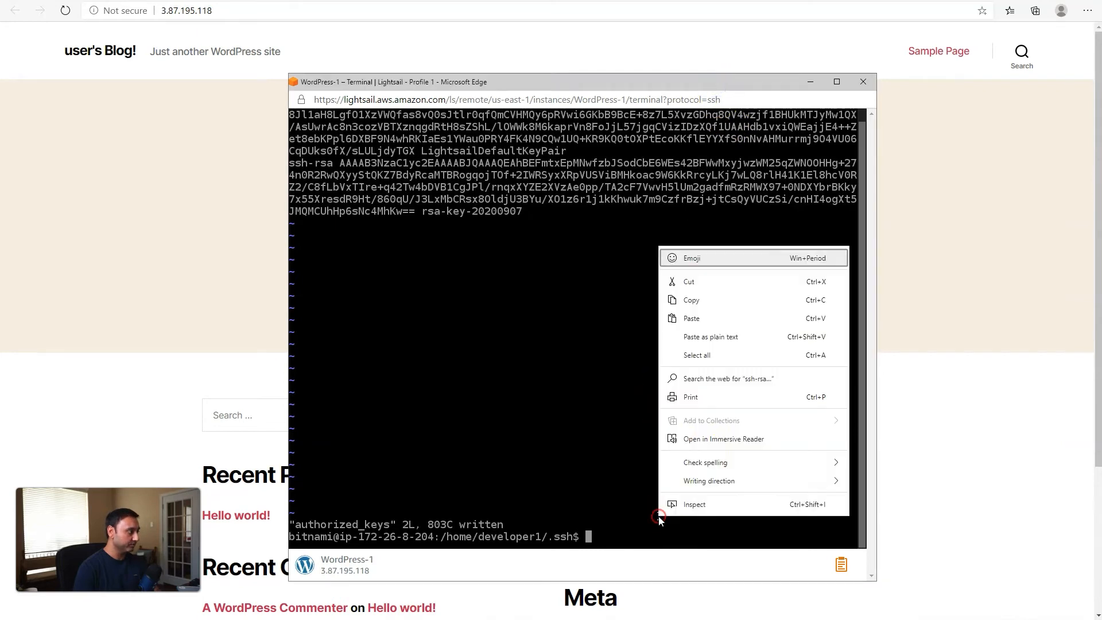
pyautogui.click(703, 341)
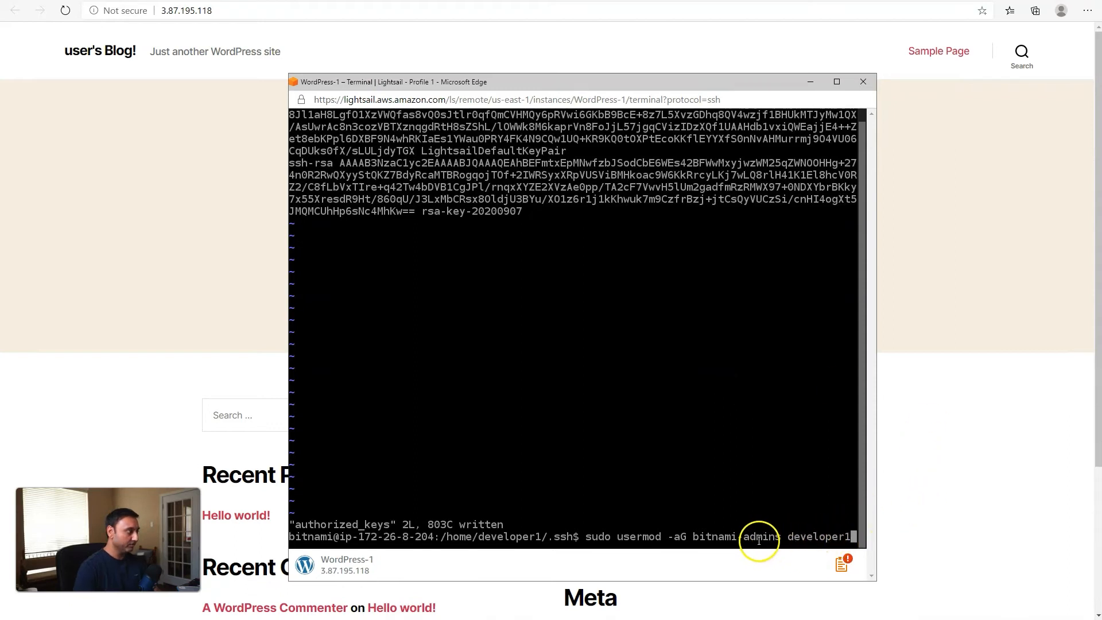
pyautogui.press('Return')
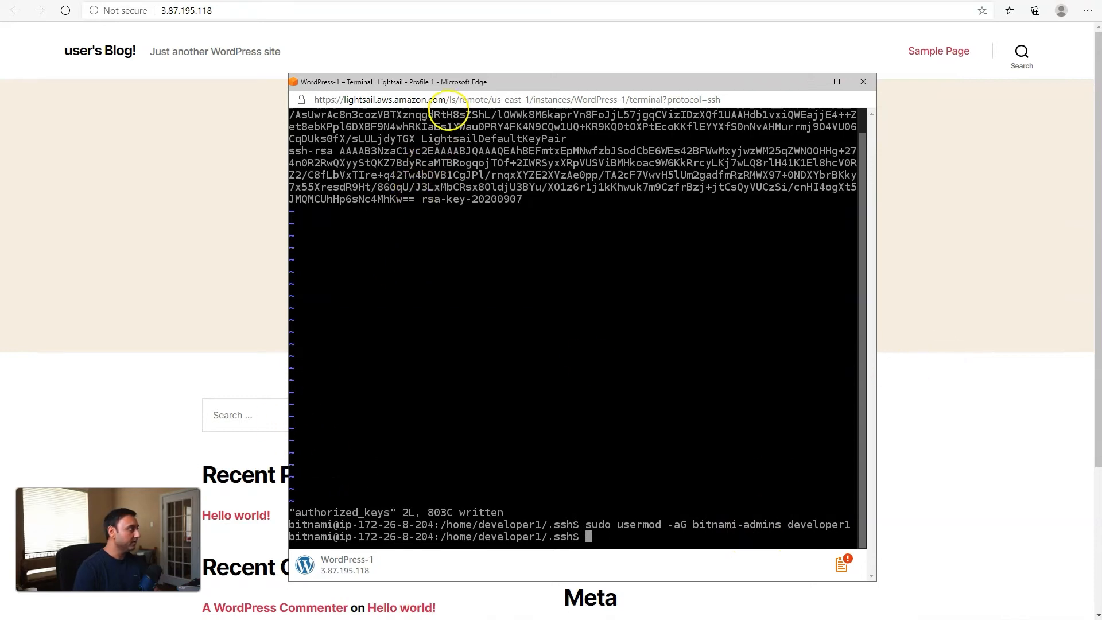
pyautogui.moveTo(456, 83); pyautogui.dragTo(445, 70)
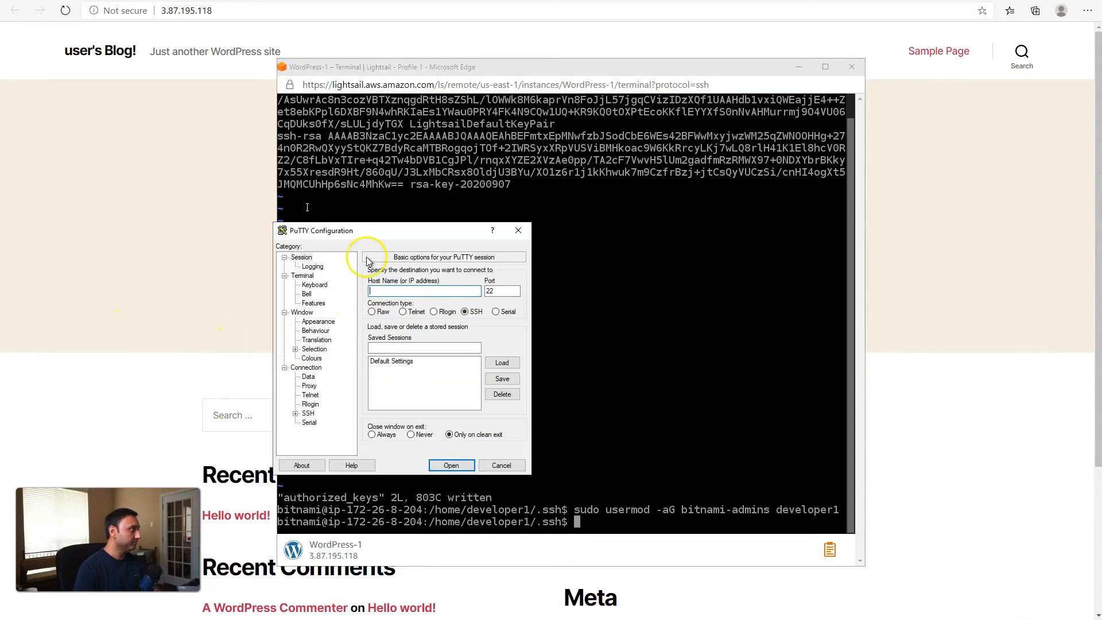
# Copy the site's IP address from the browser and set it as PuTTY's host name, trimmed to 3.87.195.118 without the http prefix.
pyautogui.moveTo(381, 222); pyautogui.dragTo(660, 221)
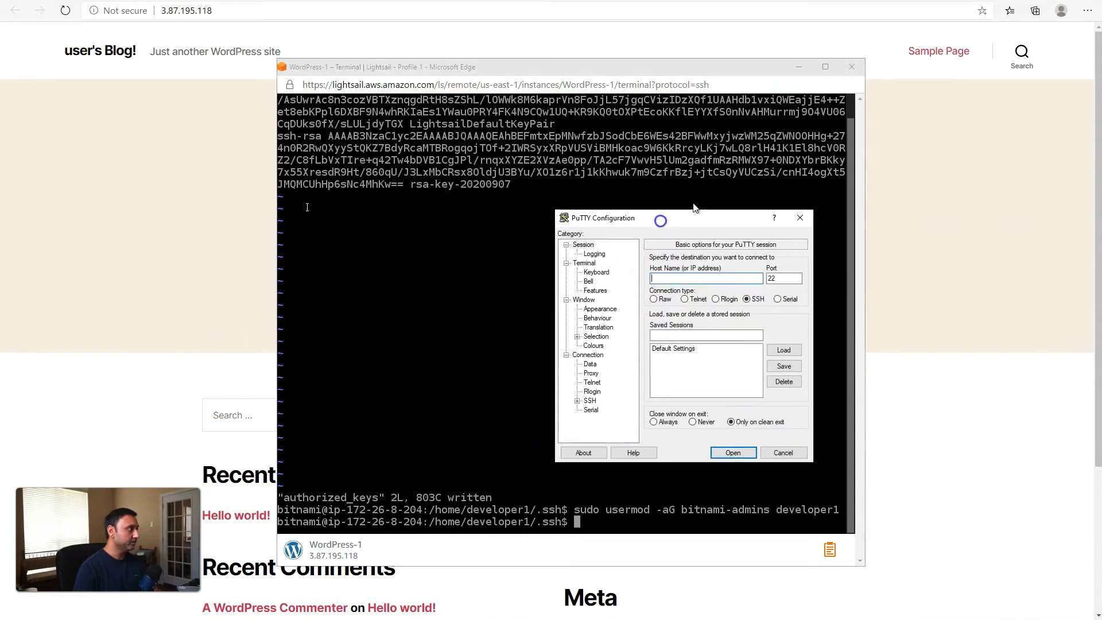
pyautogui.click(797, 68)
pyautogui.moveTo(729, 220); pyautogui.dragTo(816, 252)
pyautogui.click(194, 11)
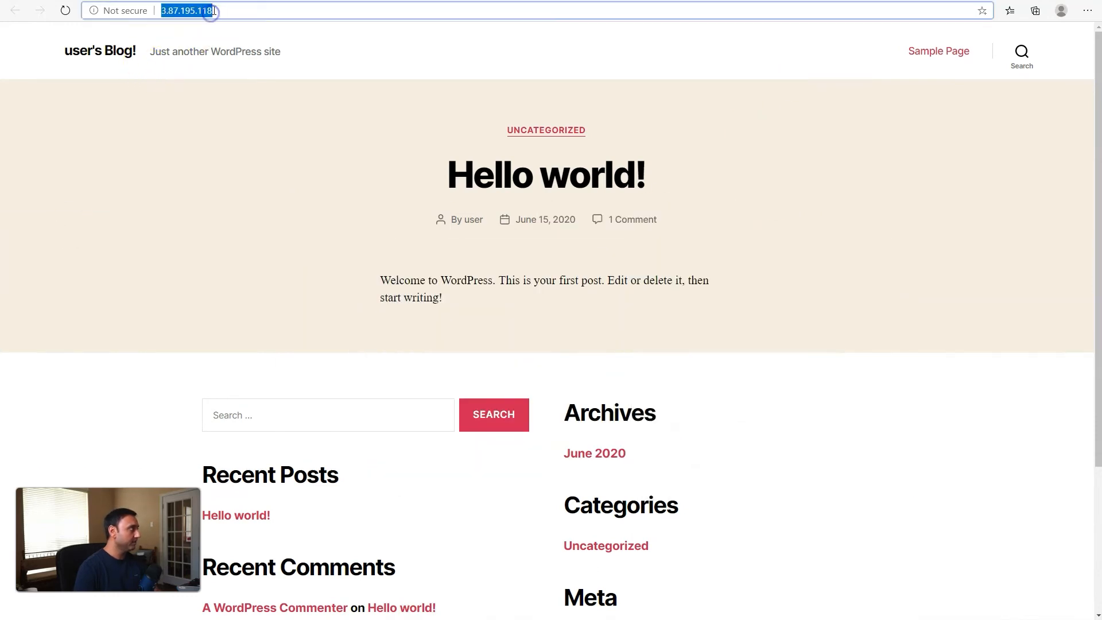
pyautogui.hotkey('ctrl', 'c')
pyautogui.hotkey('alt', 'Tab')
pyautogui.hotkey('ctrl', 'v')
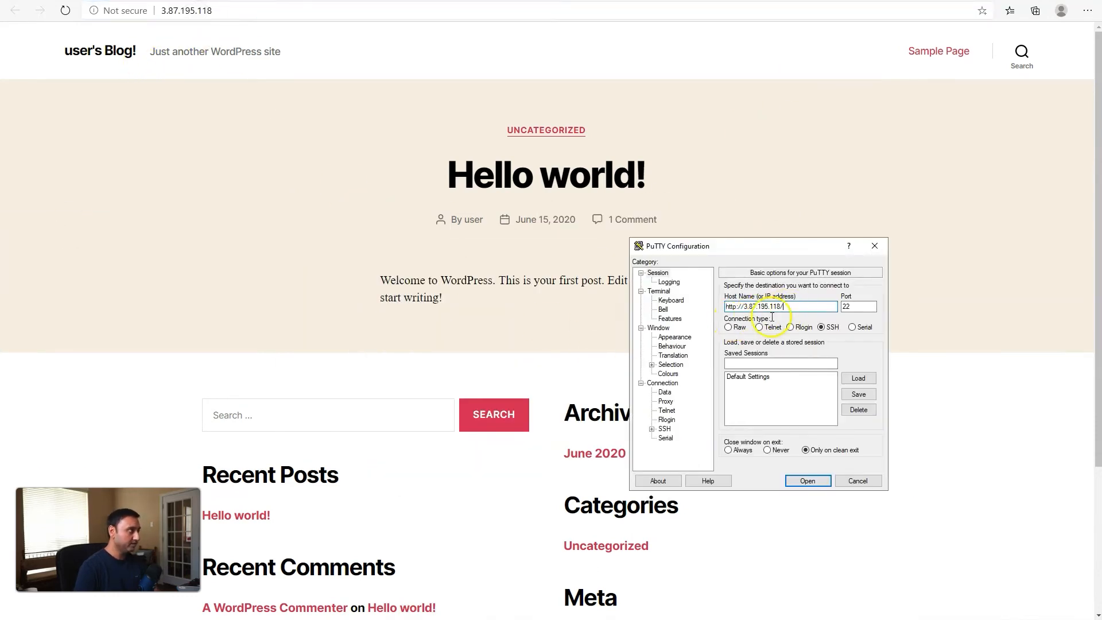
pyautogui.press('Left')
pyautogui.press('Left')
pyautogui.press('Left')
pyautogui.press('Left')
pyautogui.press('Left')
pyautogui.press('Left')
pyautogui.press('Left')
pyautogui.press('Left')
pyautogui.press('BackSpace')
pyautogui.press('BackSpace')
pyautogui.press('BackSpace')
pyautogui.press('BackSpace')
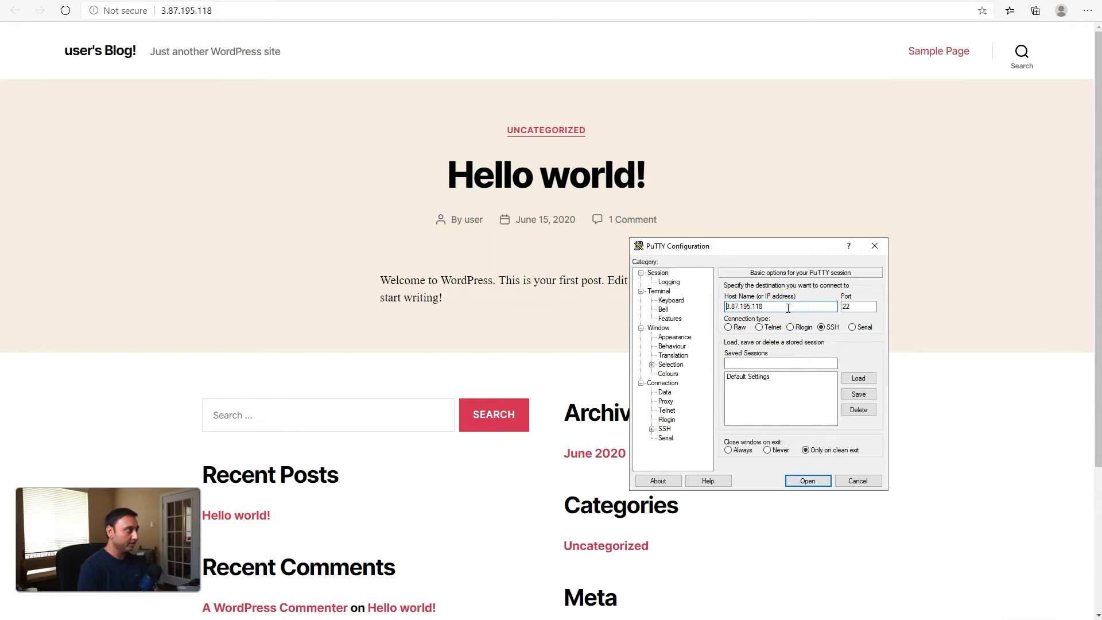
# Select bitnamiwpkey.ppk from Documents as the private key file for the session's SSH authentication.
pyautogui.click(652, 428)
pyautogui.click(675, 420)
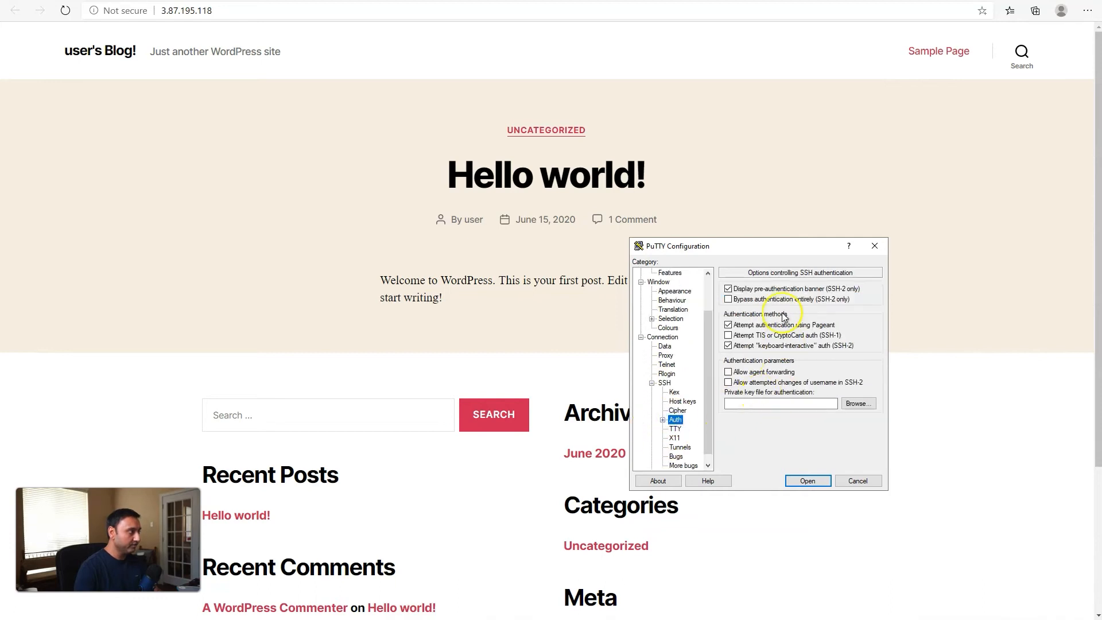
pyautogui.click(858, 403)
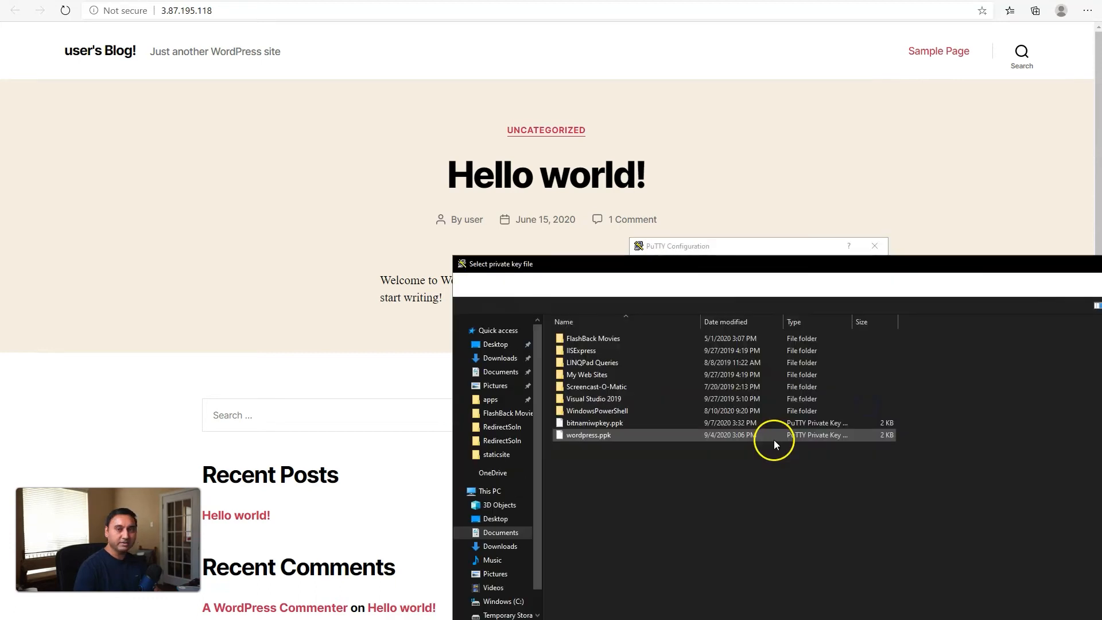
pyautogui.click(596, 425)
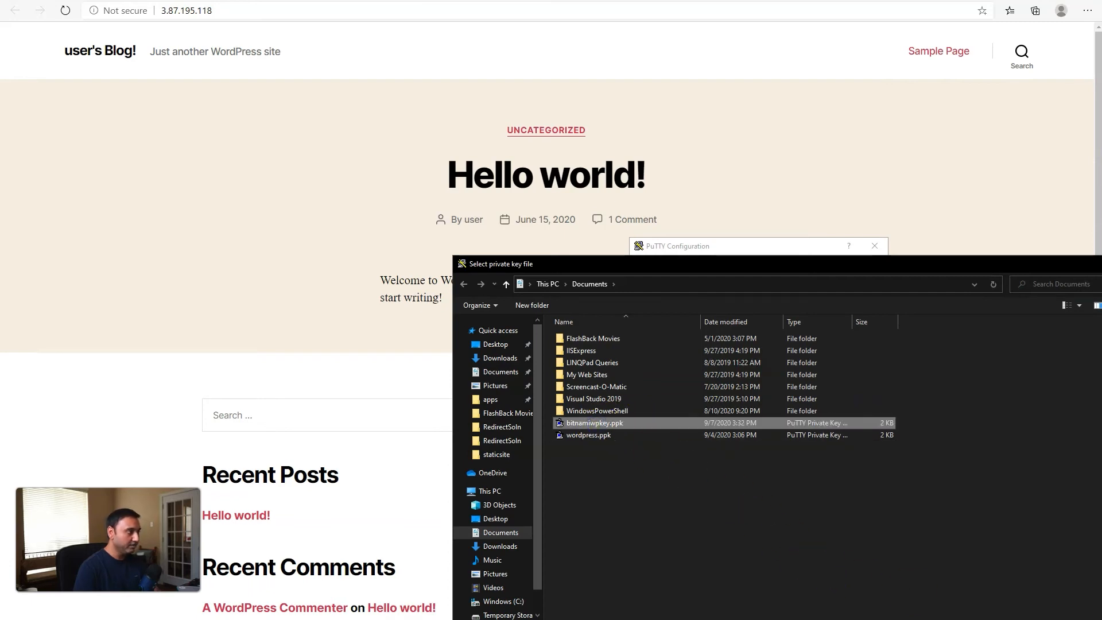
pyautogui.click(976, 618)
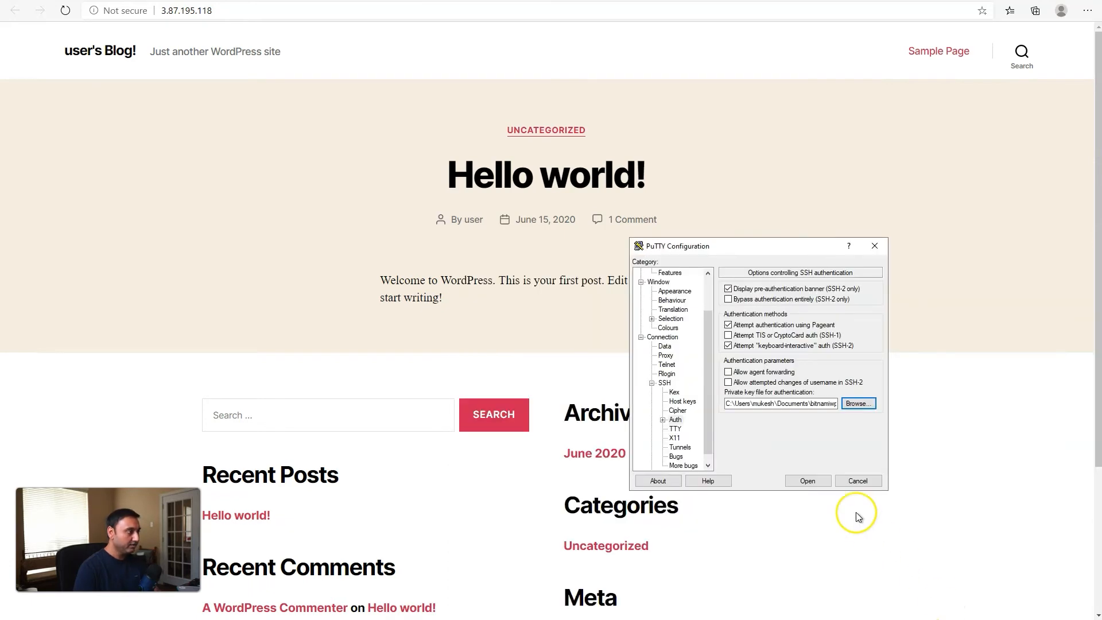
# Open the SSH connection, accept and cache the server's host key, and log in as developer1.
pyautogui.click(815, 484)
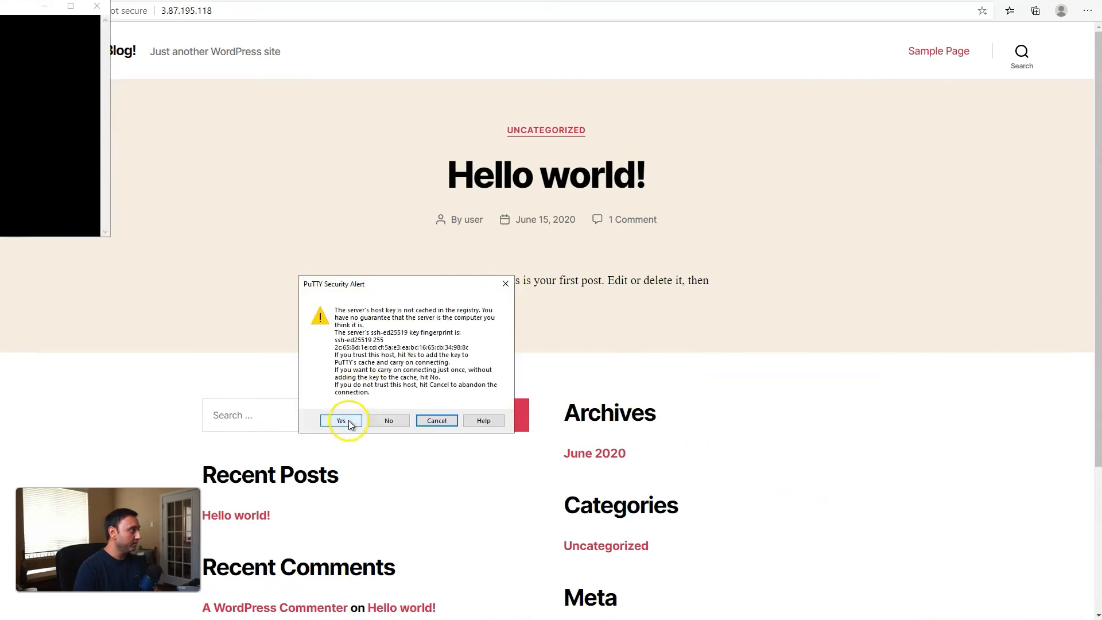
pyautogui.click(342, 420)
pyautogui.moveTo(1, 6); pyautogui.dragTo(677, 180)
pyautogui.click(540, 256)
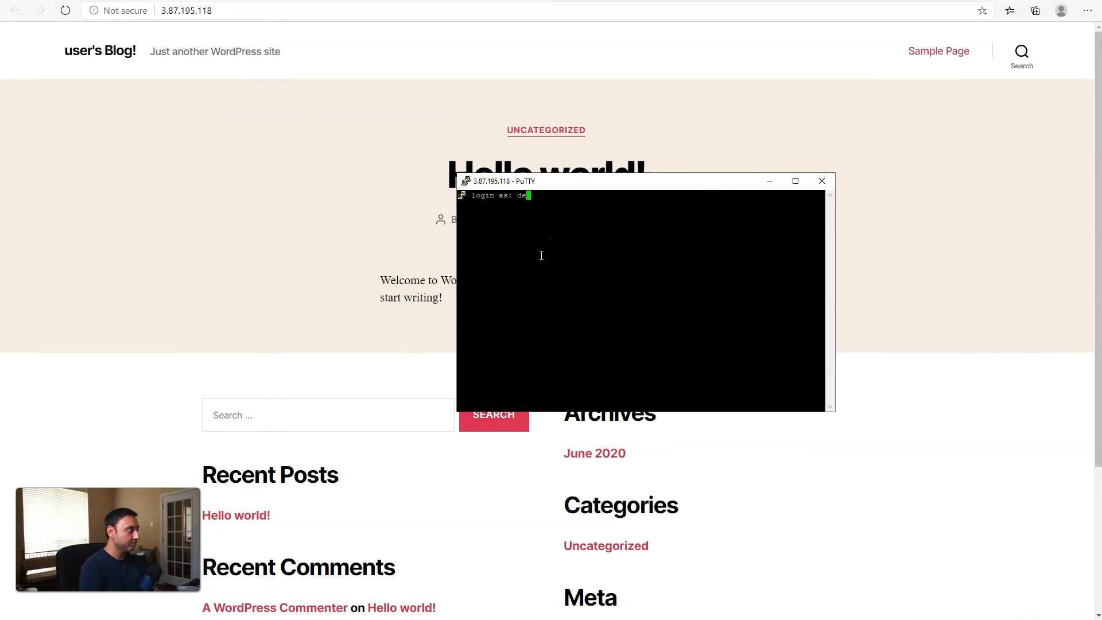
pyautogui.write('developer1')
pyautogui.press('Return')
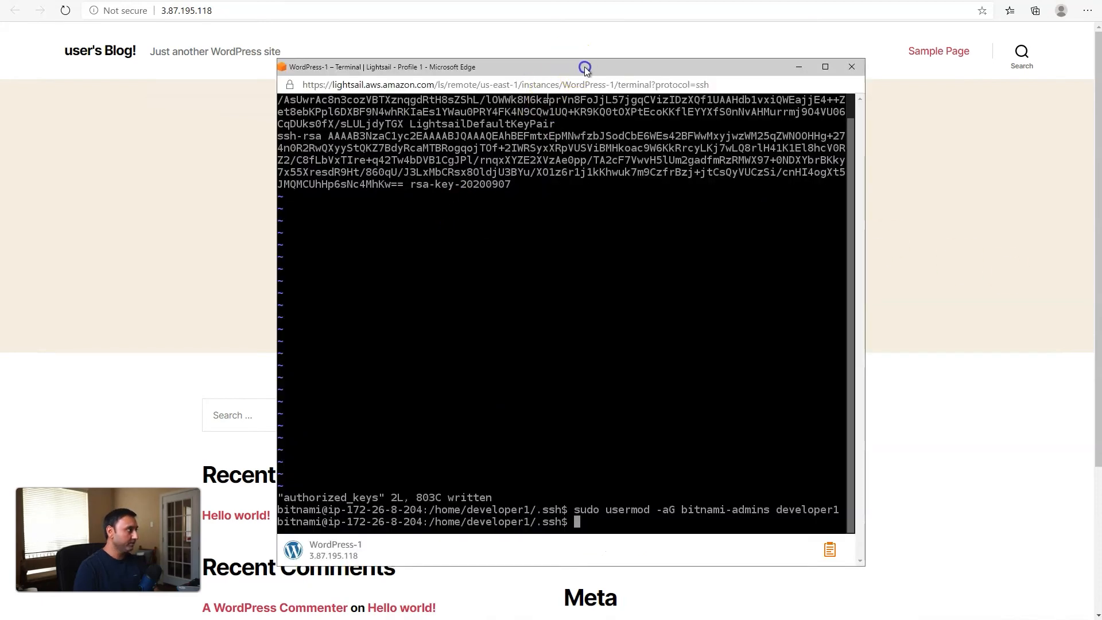
# Return to the instance terminal, force-delete the account with sudo userdel developer1 -f, and check the user with id developer1.
pyautogui.moveTo(573, 67); pyautogui.dragTo(627, 58)
pyautogui.rightClick(661, 511)
pyautogui.click(707, 333)
pyautogui.press('Return')
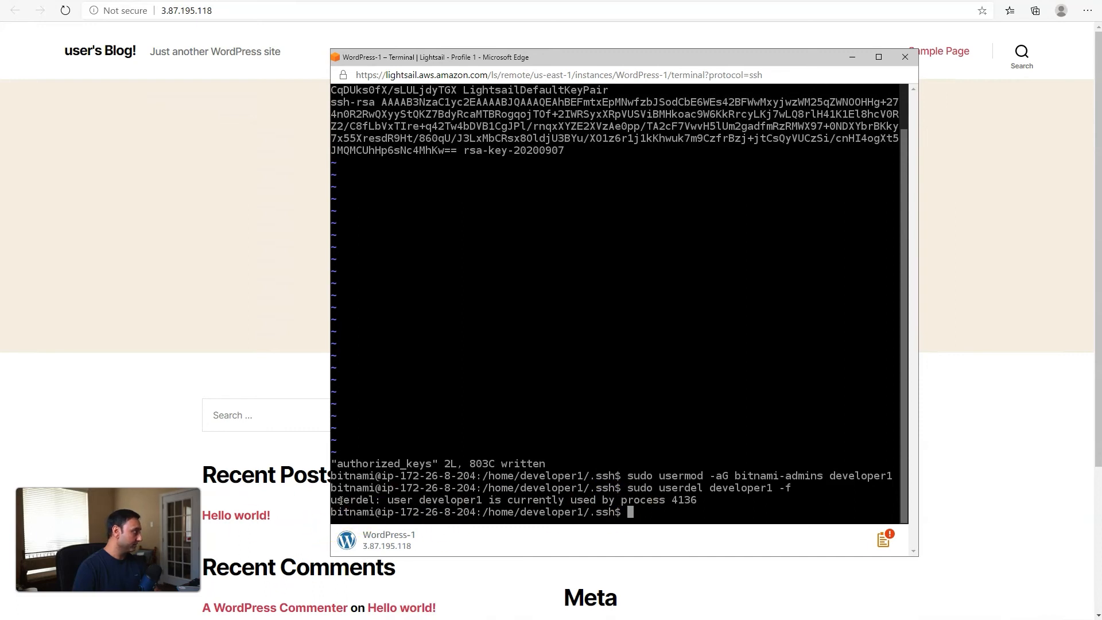
pyautogui.click(539, 452)
pyautogui.rightClick(552, 442)
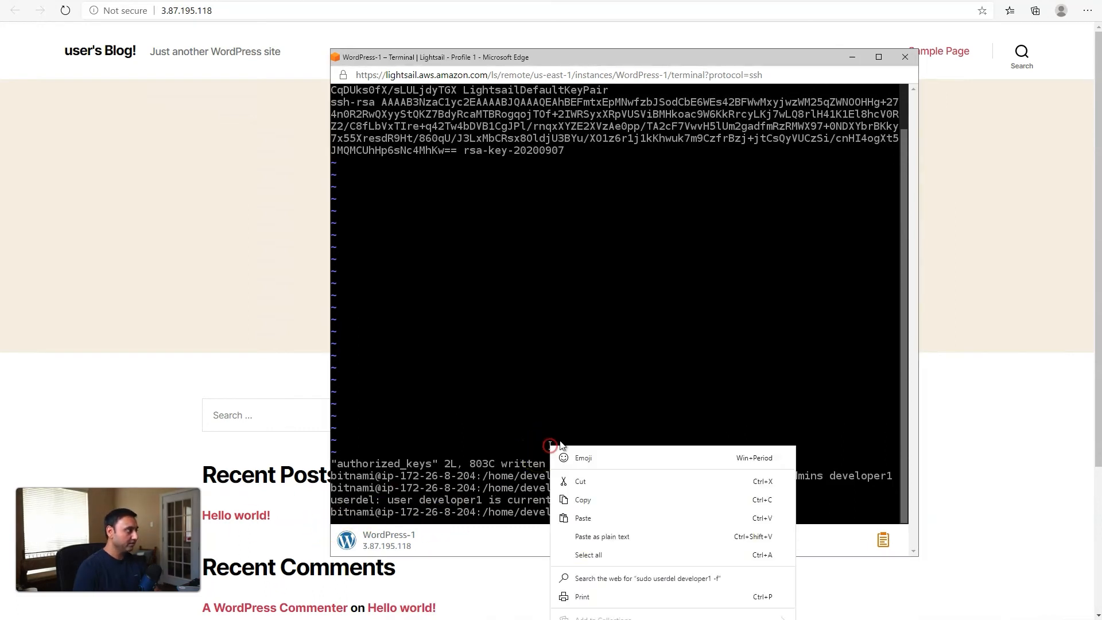
pyautogui.click(577, 532)
pyautogui.press('Return')
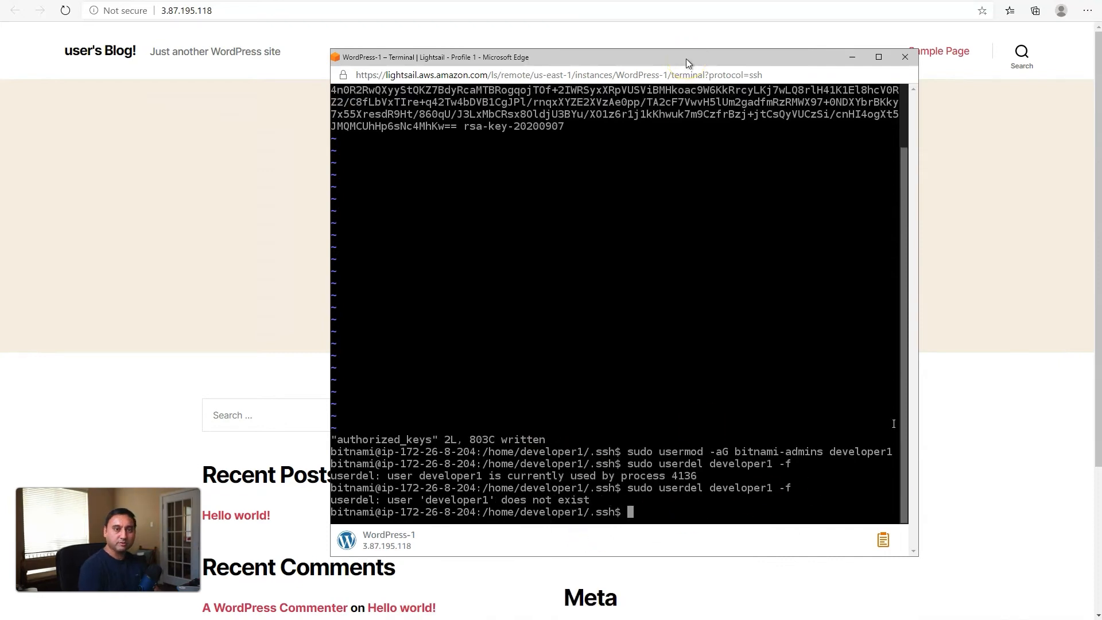
pyautogui.write('id developer1')
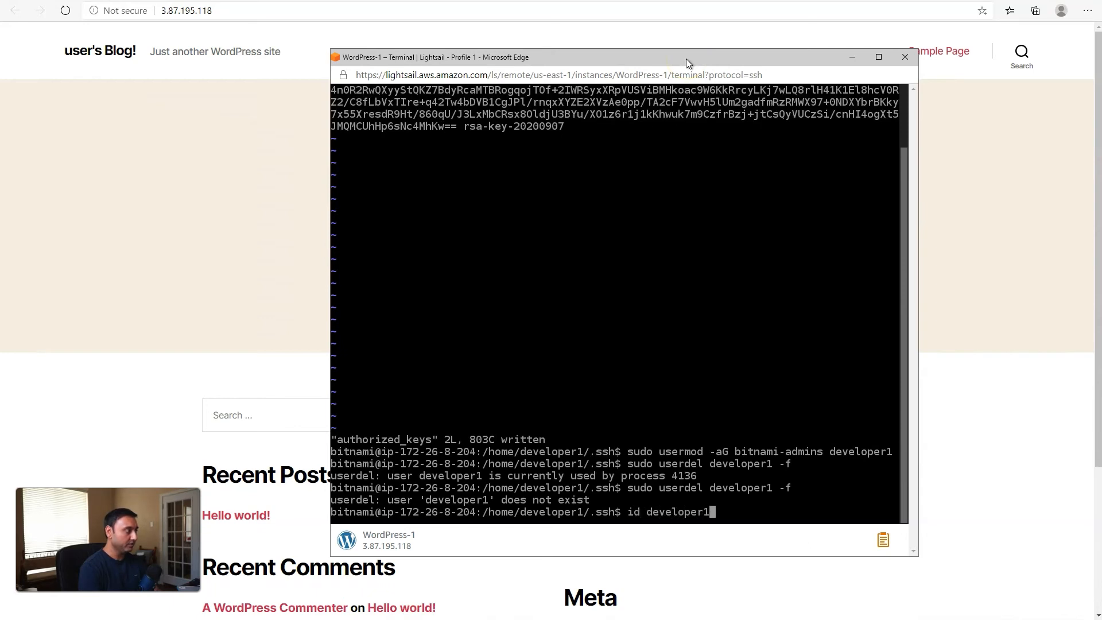
pyautogui.press('Return')
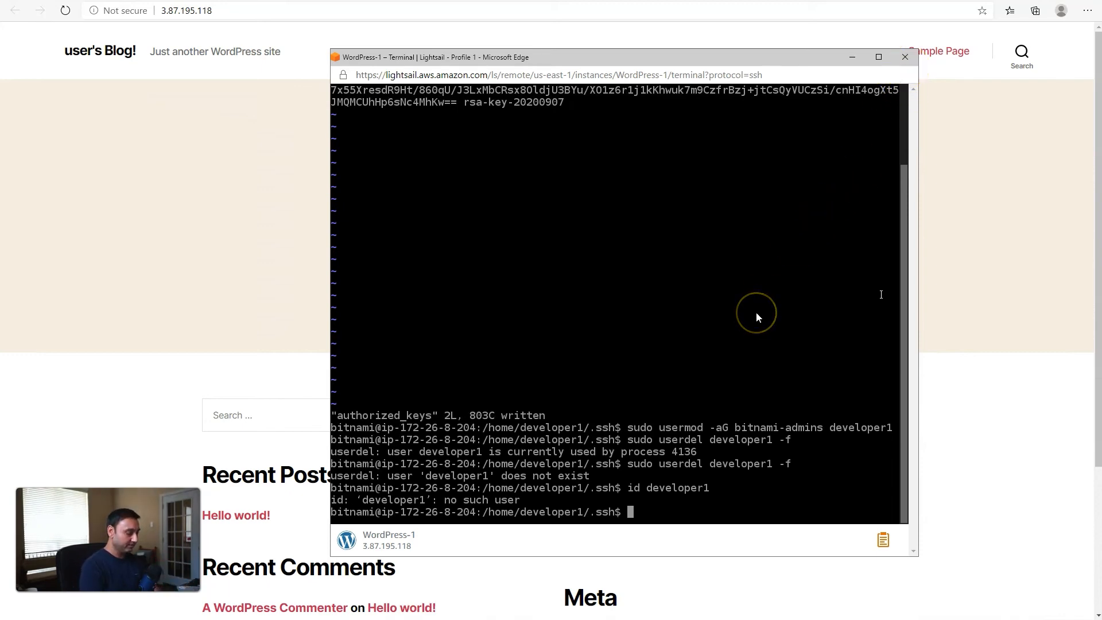
# Go to the home directory, list its files, and print bitnami_application_password with cat to copy the application password.
pyautogui.write('cd')
pyautogui.press('Return')
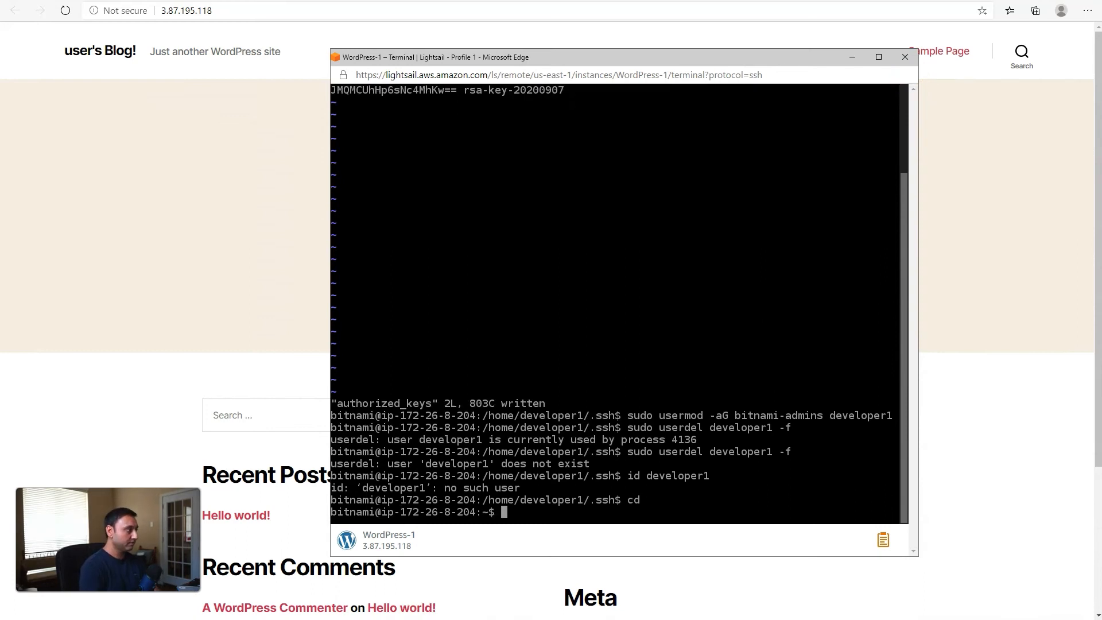
pyautogui.write('ls')
pyautogui.press('Return')
pyautogui.write('cat bi')
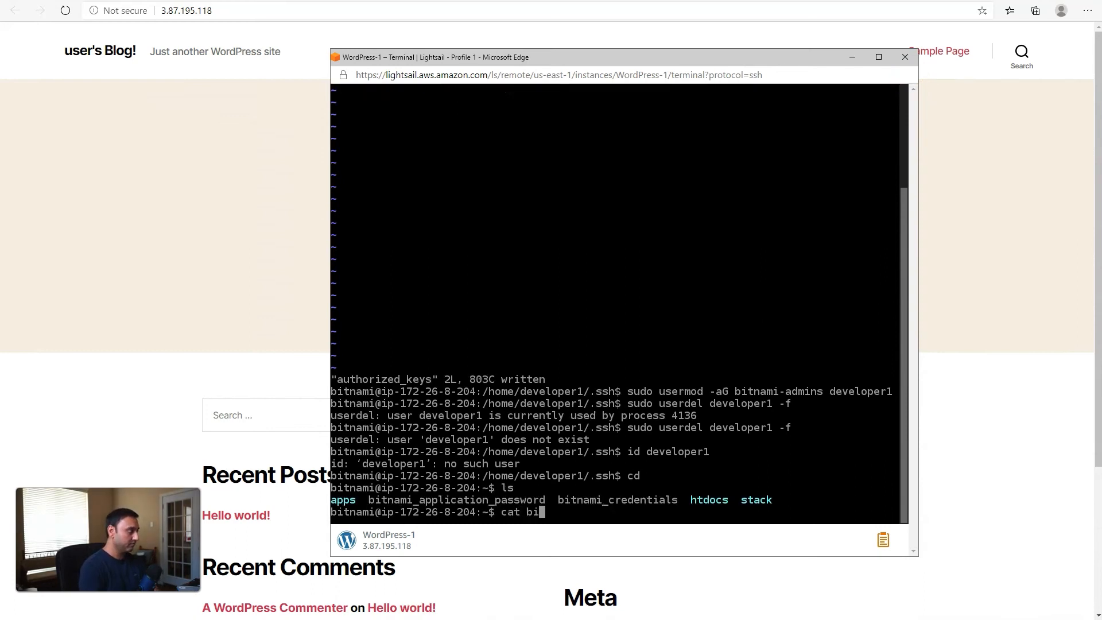
pyautogui.write('tnami_ap')
pyautogui.press('Tab')
pyautogui.press('Return')
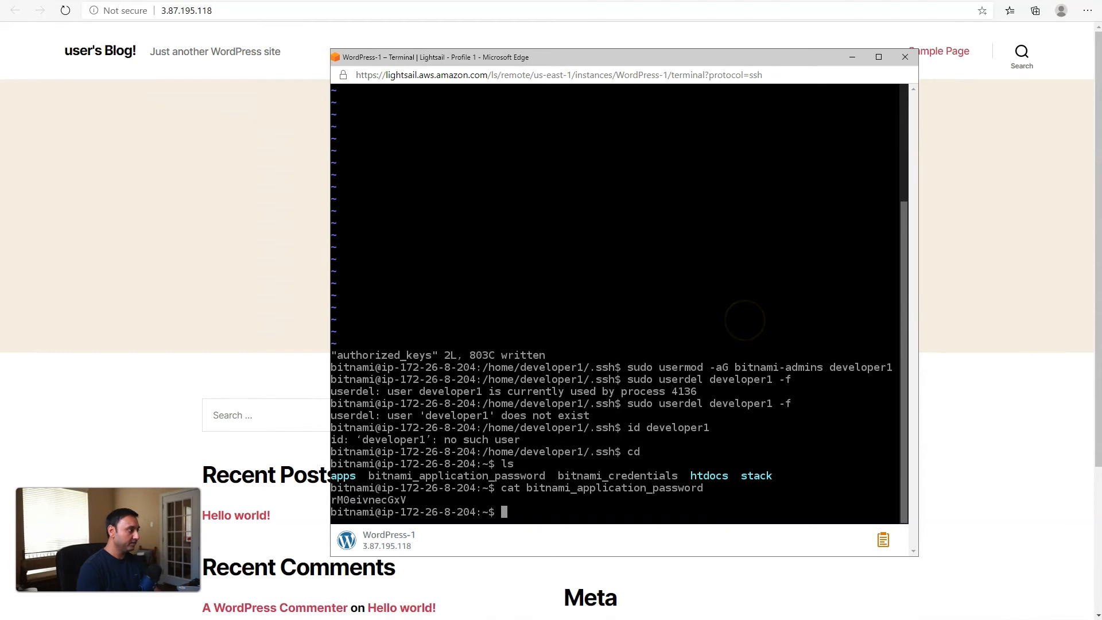
pyautogui.moveTo(410, 499); pyautogui.dragTo(343, 500)
pyautogui.rightClick(343, 499)
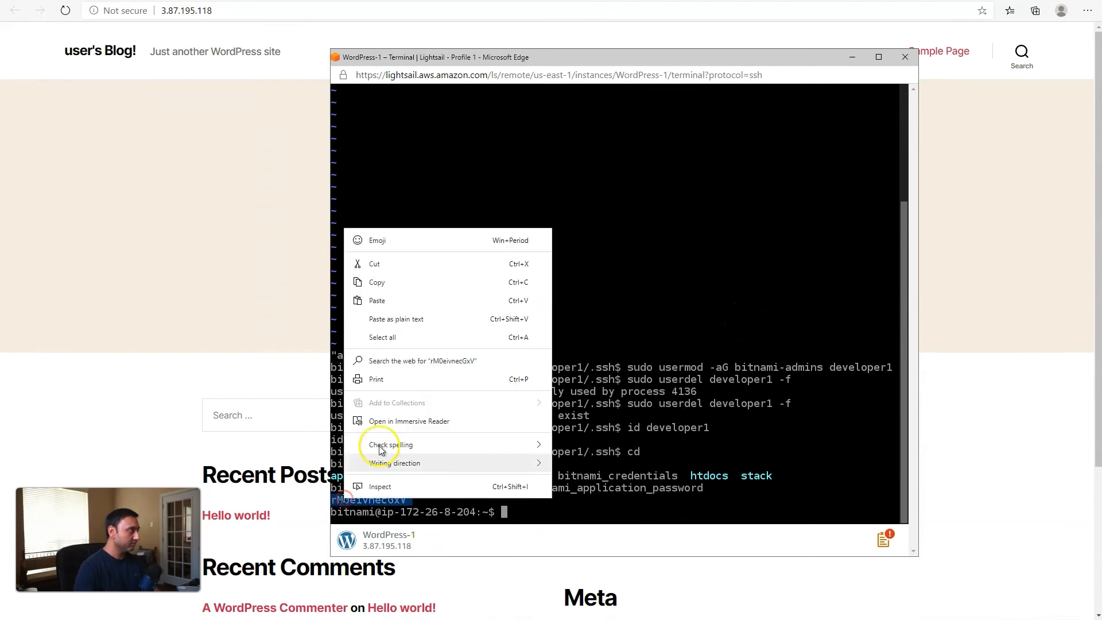
pyautogui.click(376, 283)
# Switch to the browser and open the WordPress admin login page at 3.87.195.118/wp-admin.
pyautogui.click(277, 10)
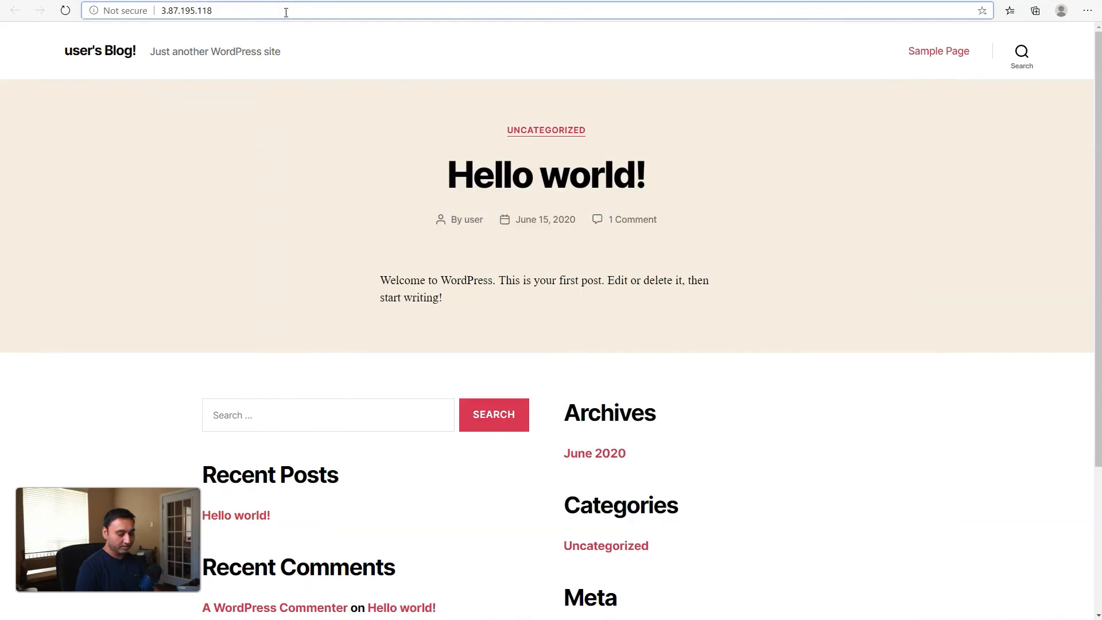
pyautogui.write('/wp-am')
pyautogui.press('BackSpace')
pyautogui.write('dmin')
pyautogui.press('Return')
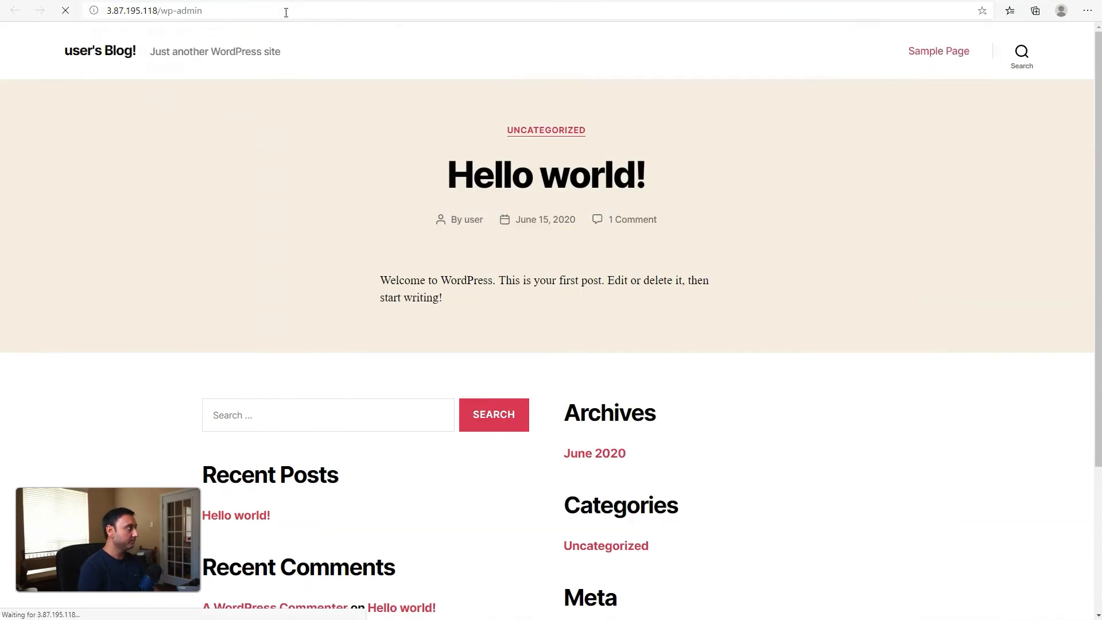
# Log in to WordPress as user with the copied application password, and decline to save the login in the browser.
pyautogui.click(547, 259)
pyautogui.hotkey('ctrl', 'v')
pyautogui.click(617, 259)
pyautogui.click(608, 291)
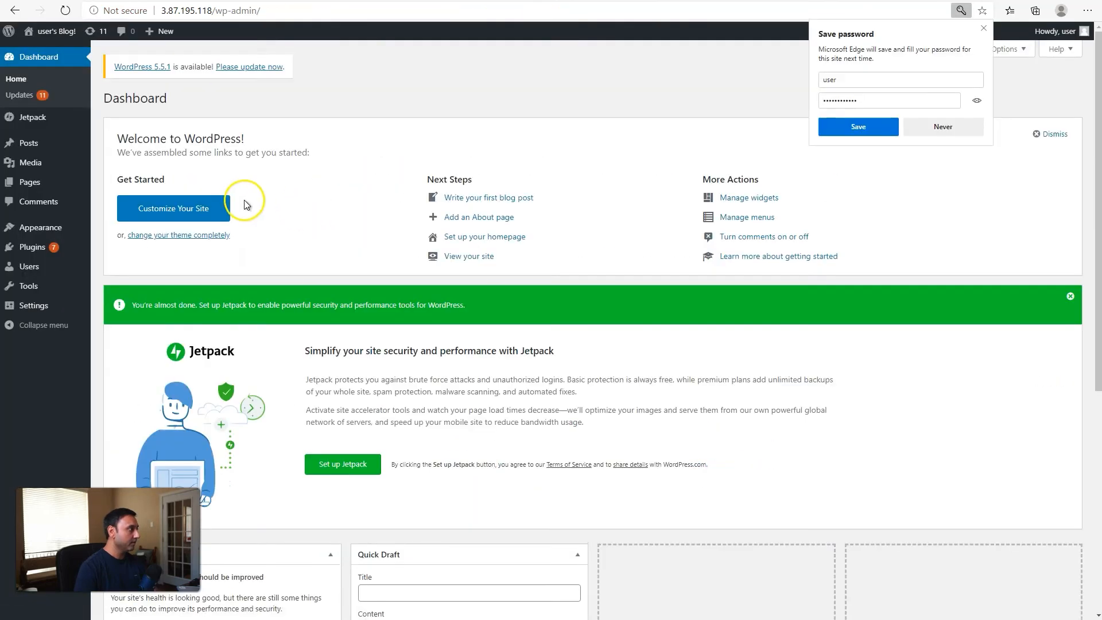
pyautogui.click(964, 129)
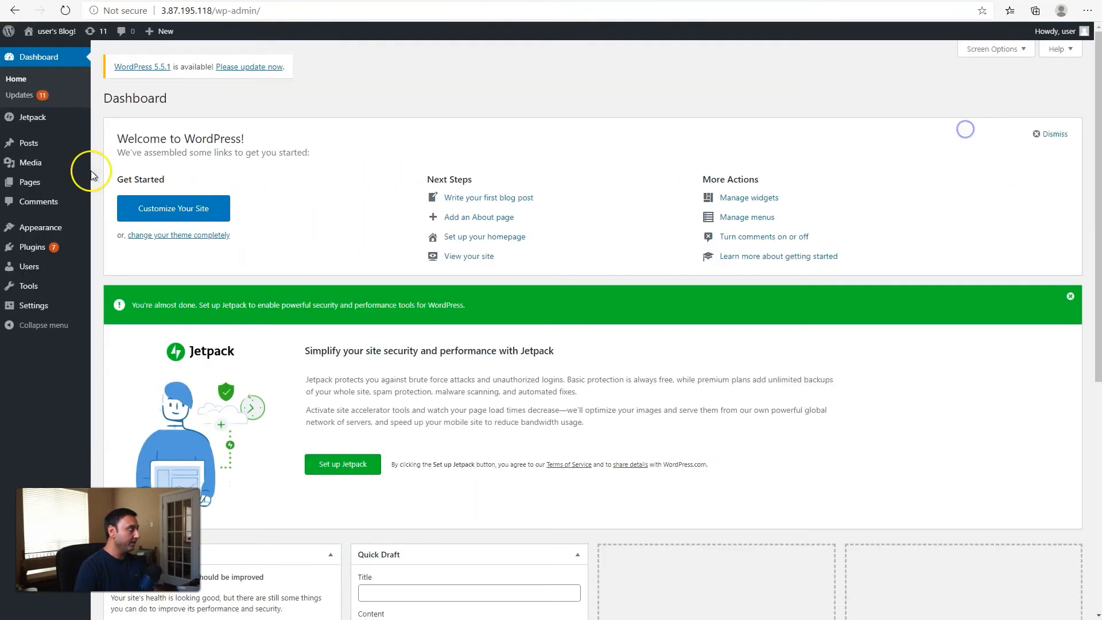
# Search the WordPress theme directory for astra, then install and activate the Astra theme.
pyautogui.click(40, 228)
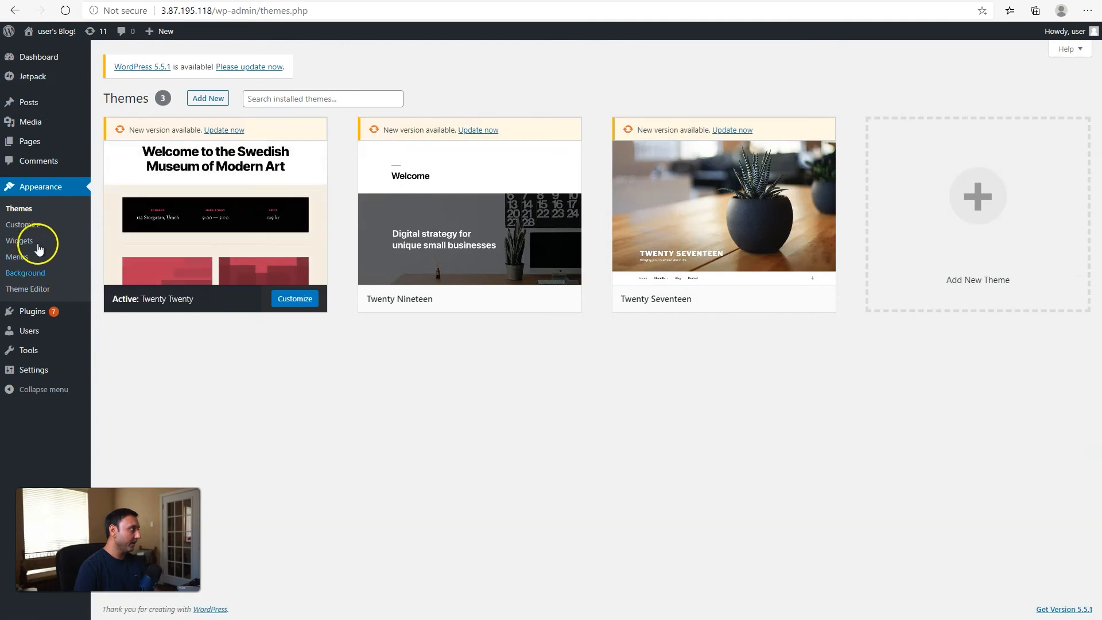
pyautogui.click(218, 100)
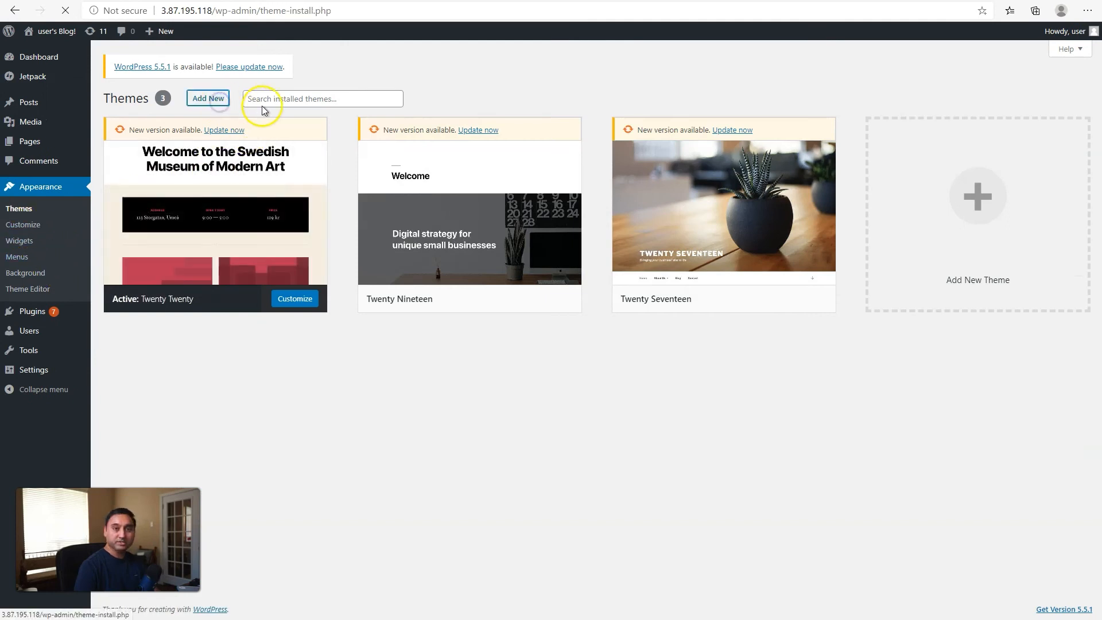
pyautogui.click(970, 127)
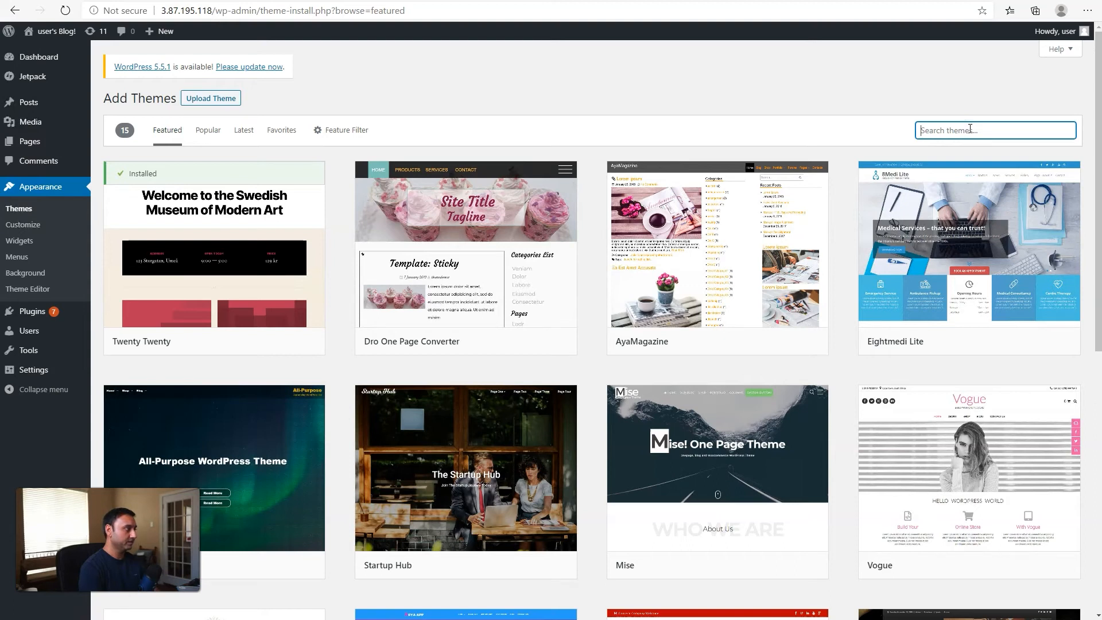
pyautogui.write('astra')
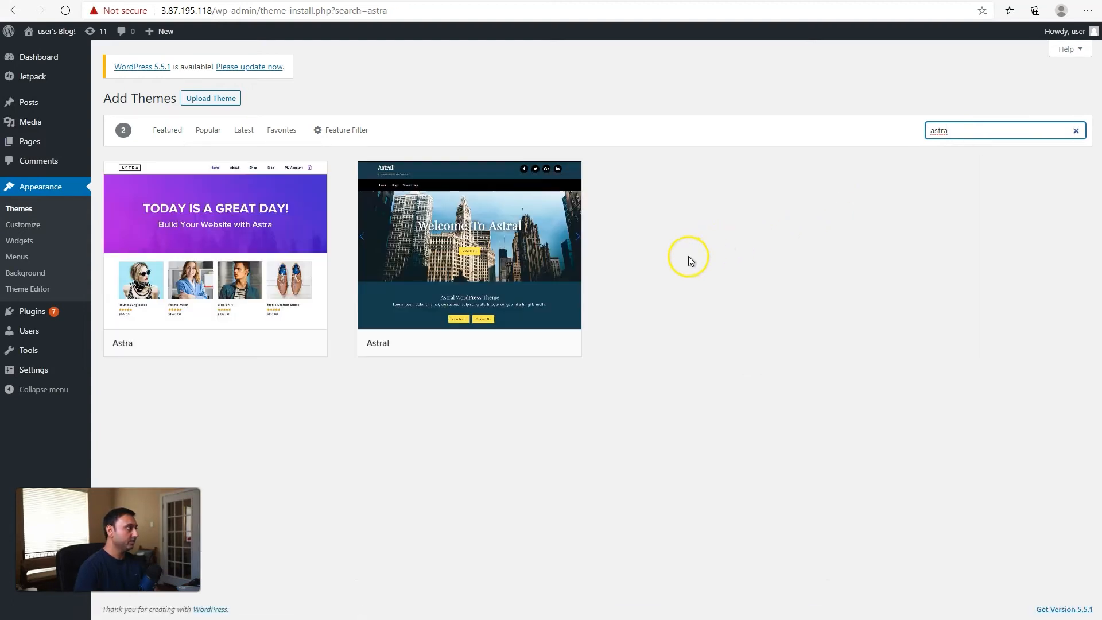
pyautogui.click(252, 344)
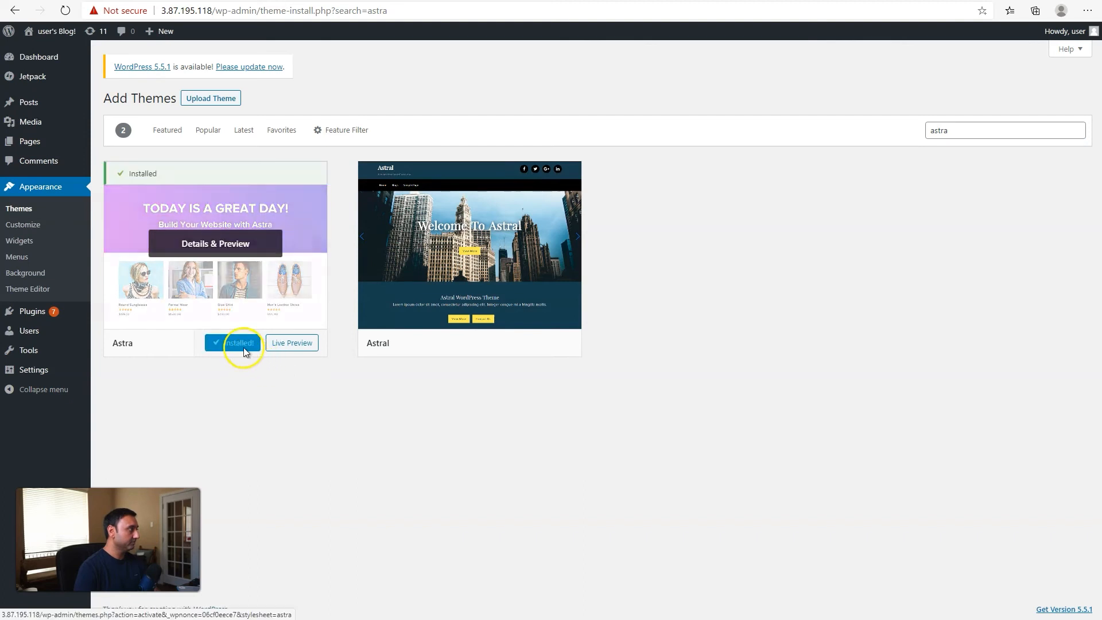
pyautogui.click(241, 345)
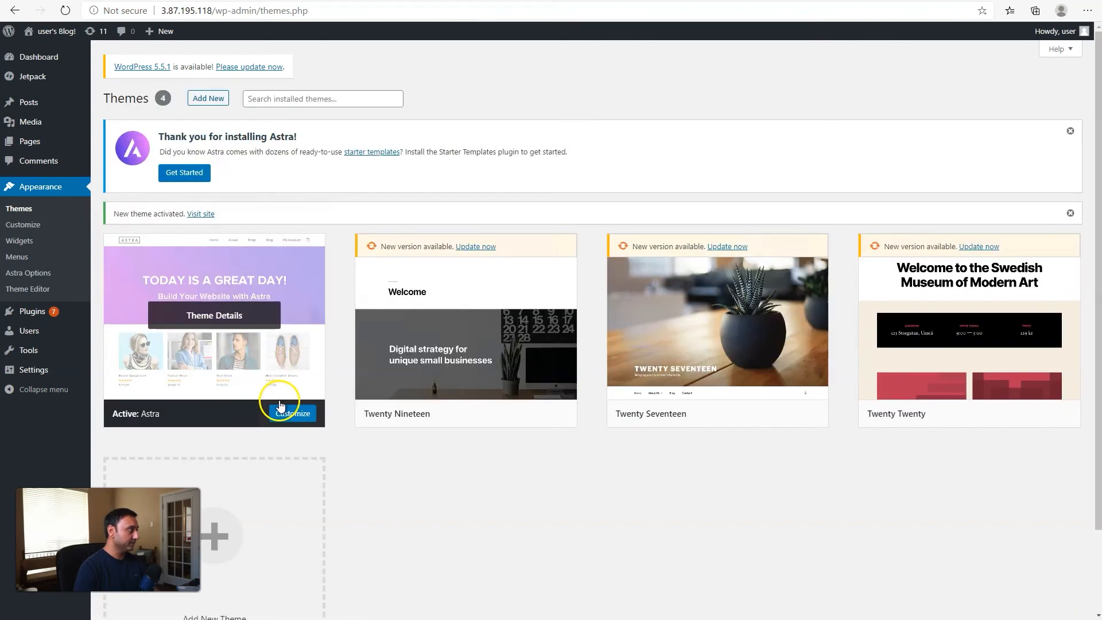
# Show the installed plugins and delete the Akismet Anti-Spam plugin.
pyautogui.click(32, 311)
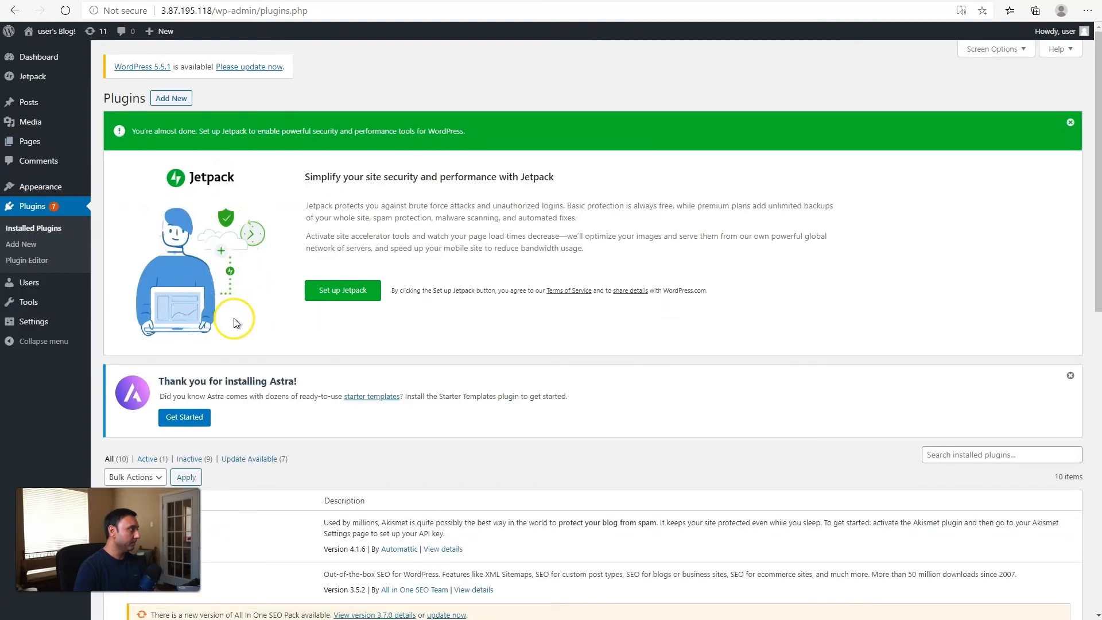
pyautogui.scroll(-9, 236, 318)
pyautogui.scroll(-2, 234, 323)
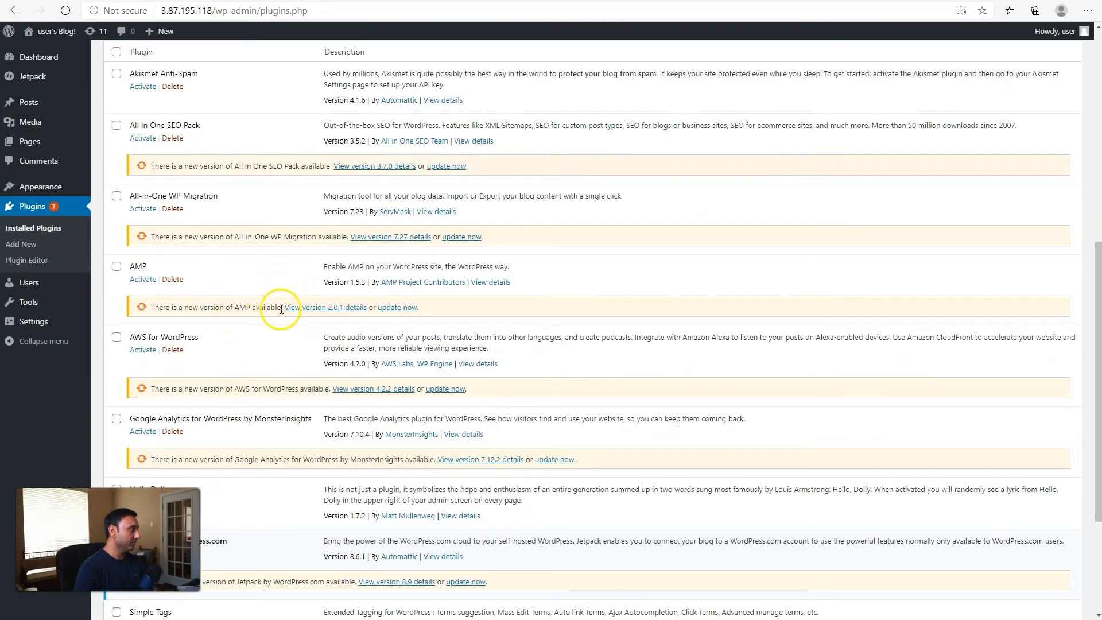
pyautogui.click(173, 87)
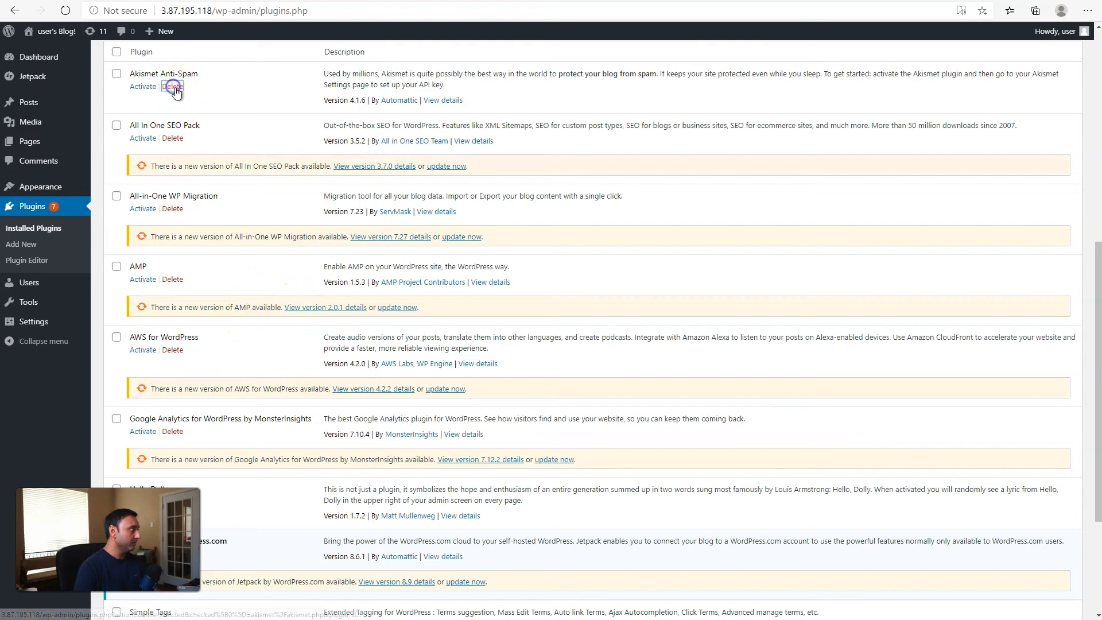
pyautogui.click(605, 82)
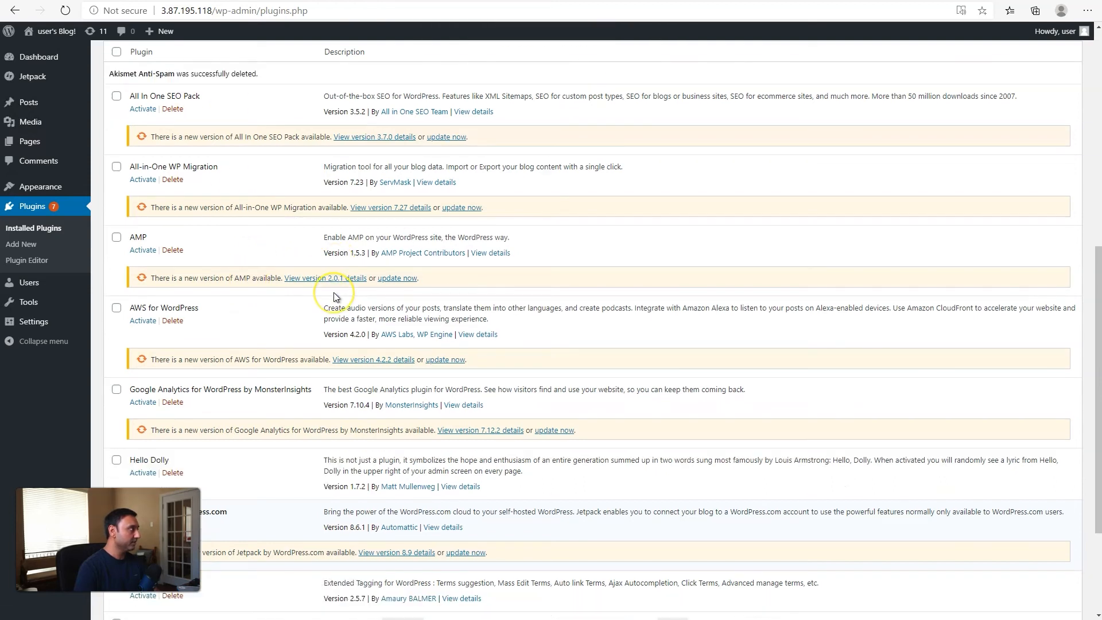
# Delete the Hello Dolly and Simple Tags plugins, confirming each removal.
pyautogui.scroll(-4, 336, 297)
pyautogui.click(172, 312)
pyautogui.click(601, 74)
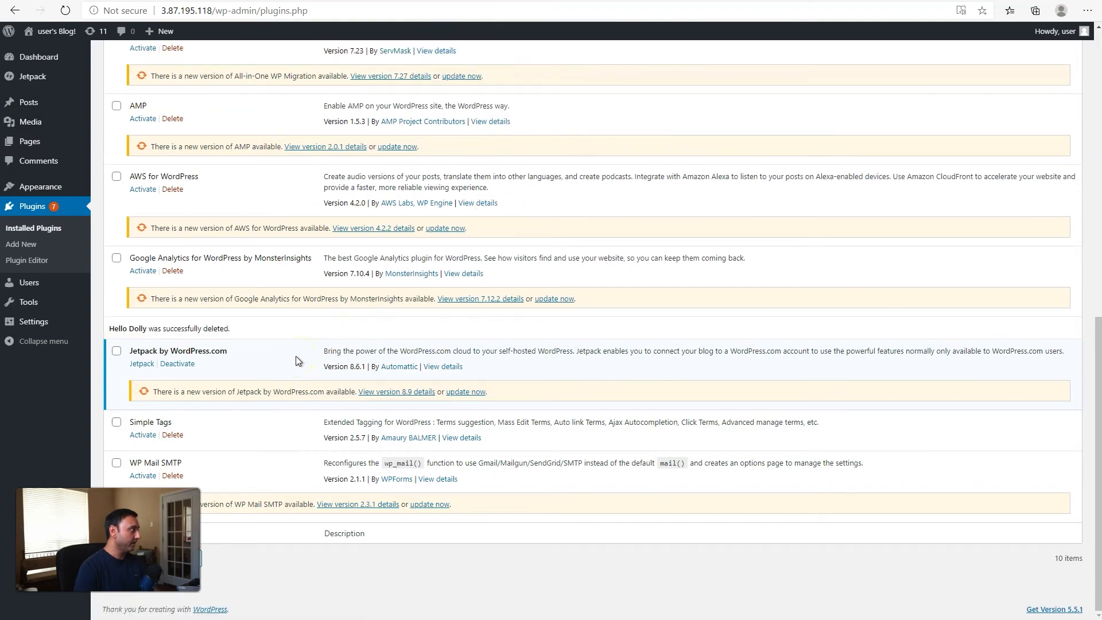
pyautogui.click(172, 435)
pyautogui.click(606, 73)
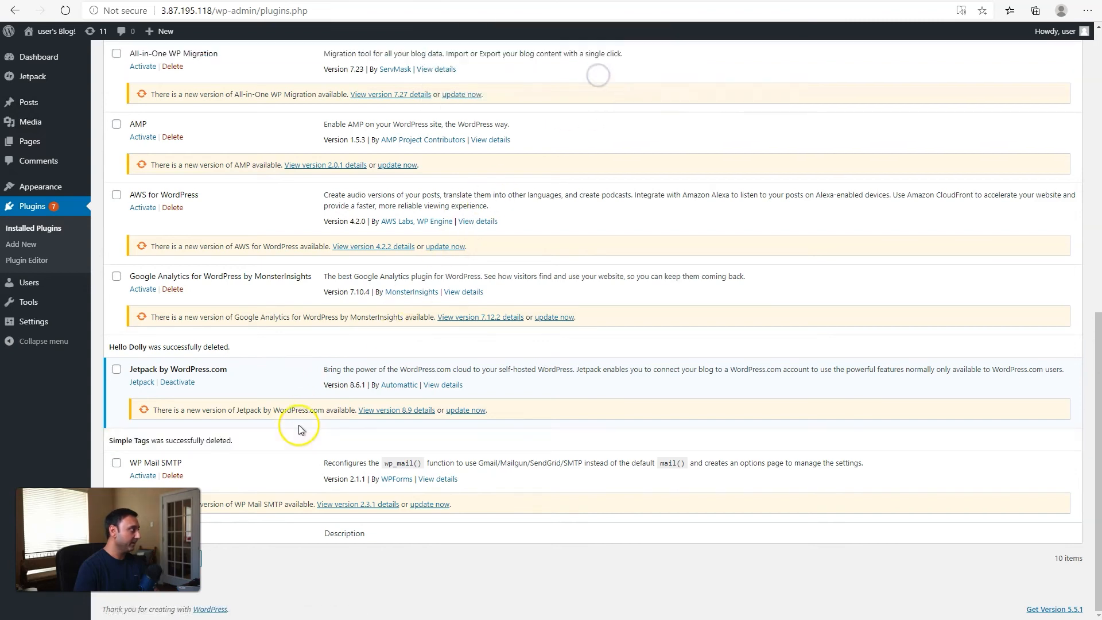
# Deactivate the Jetpack by WordPress.com plugin and delete it from the site.
pyautogui.click(185, 384)
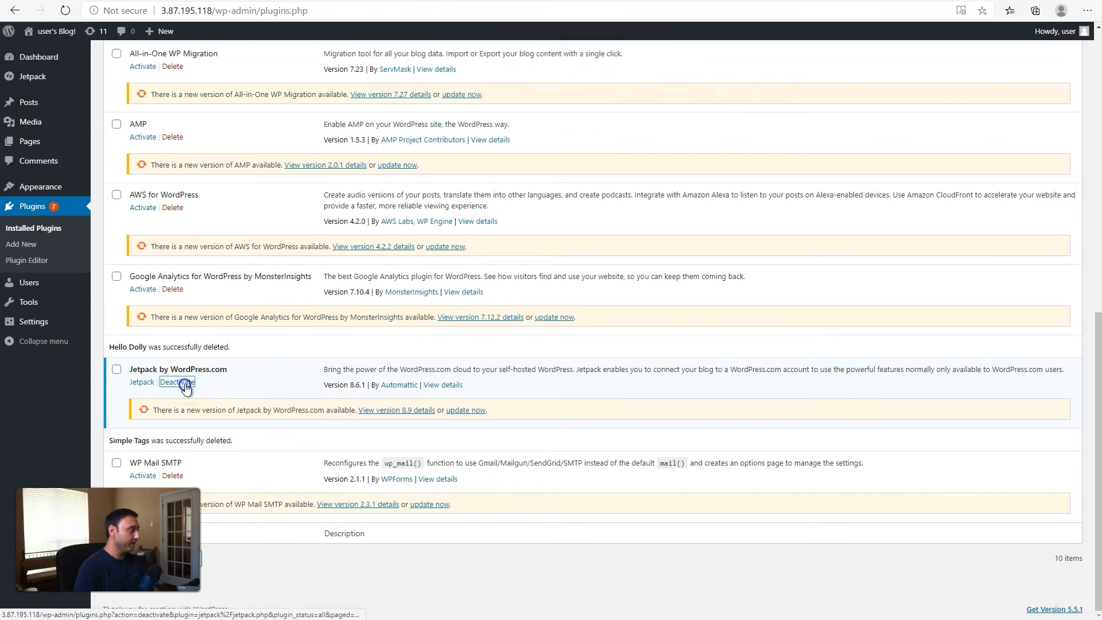
pyautogui.scroll(-5, 200, 423)
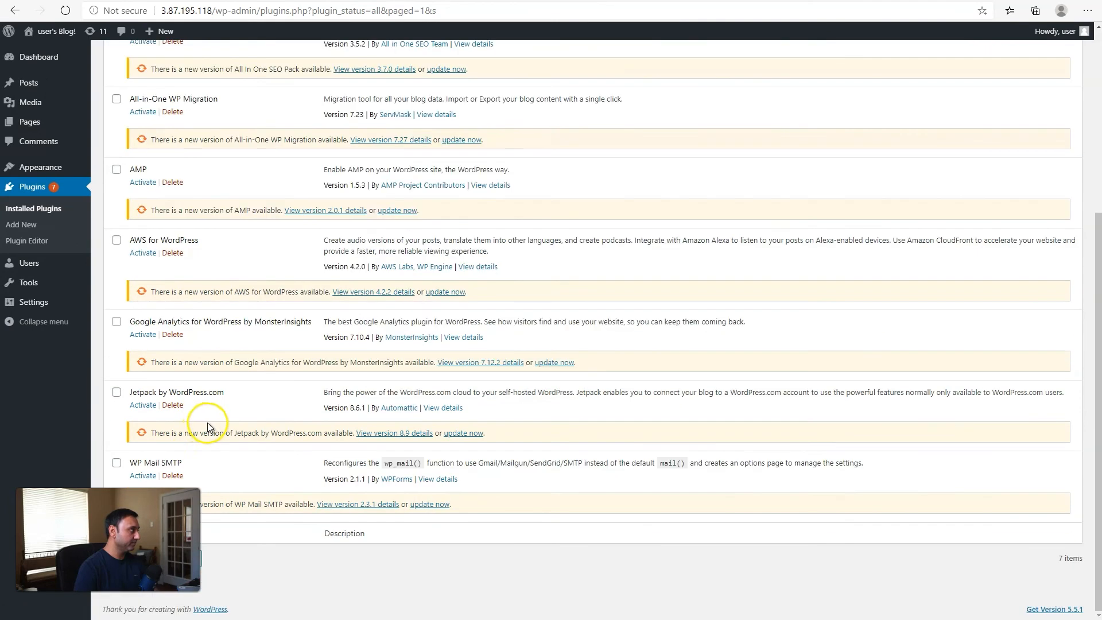
pyautogui.click(172, 404)
pyautogui.click(606, 83)
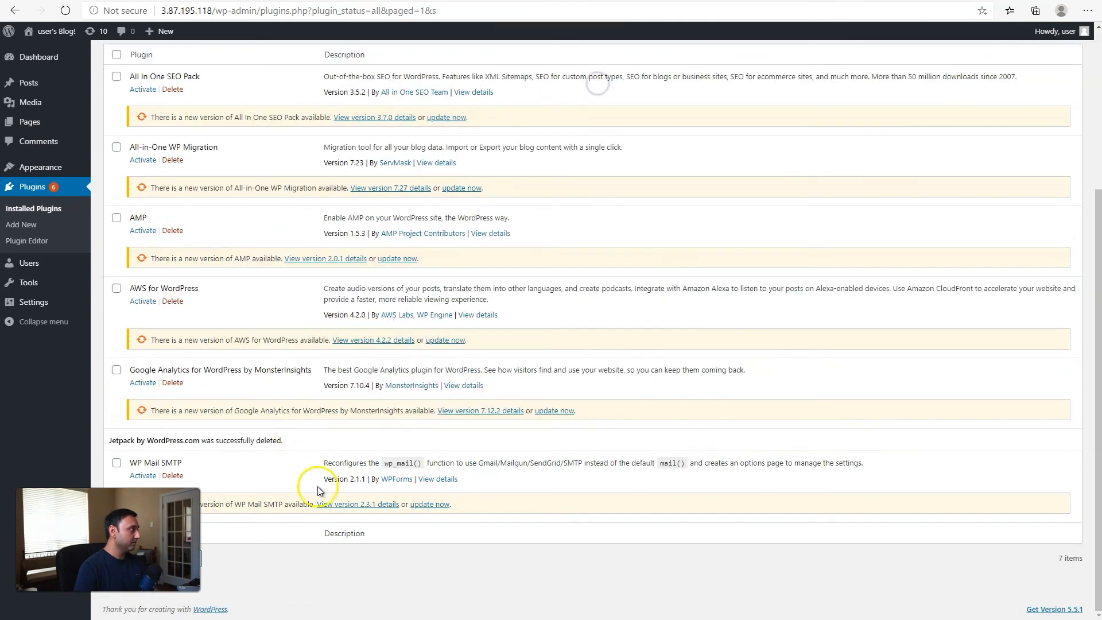
# Delete the All In One SEO Pack and All-in-One WP Migration plugins.
pyautogui.scroll(4, 339, 501)
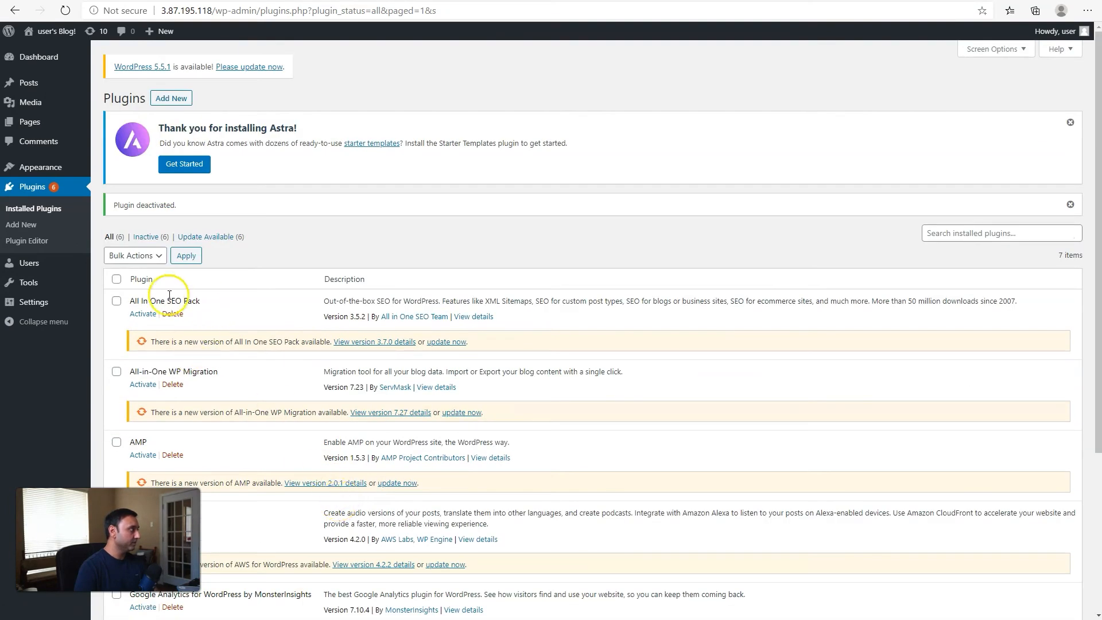
pyautogui.click(174, 313)
pyautogui.click(594, 87)
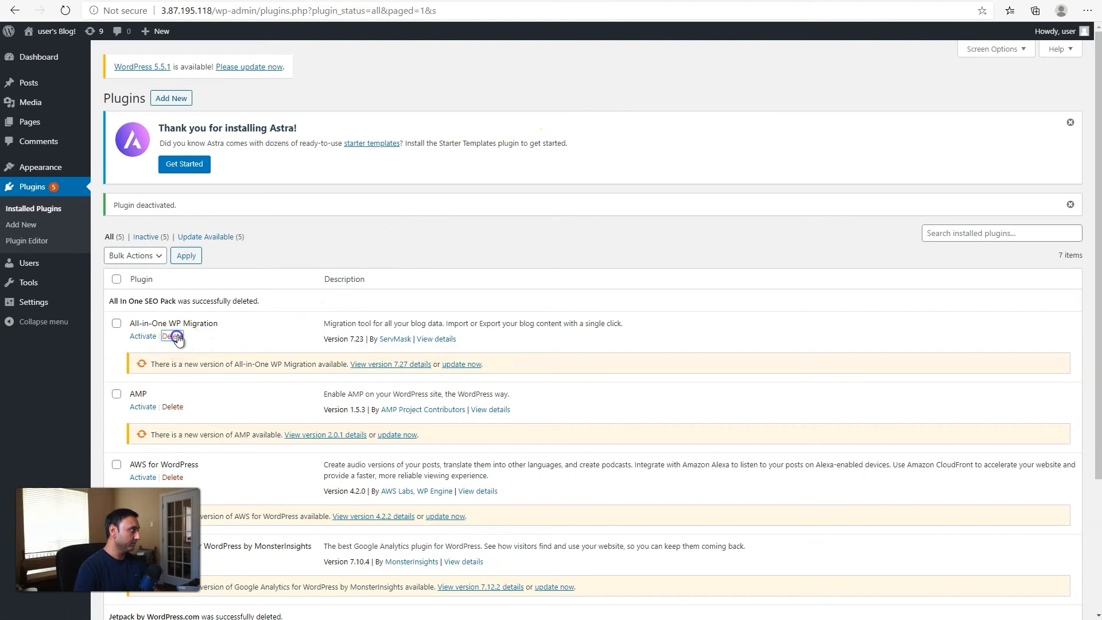
pyautogui.click(177, 337)
pyautogui.click(597, 84)
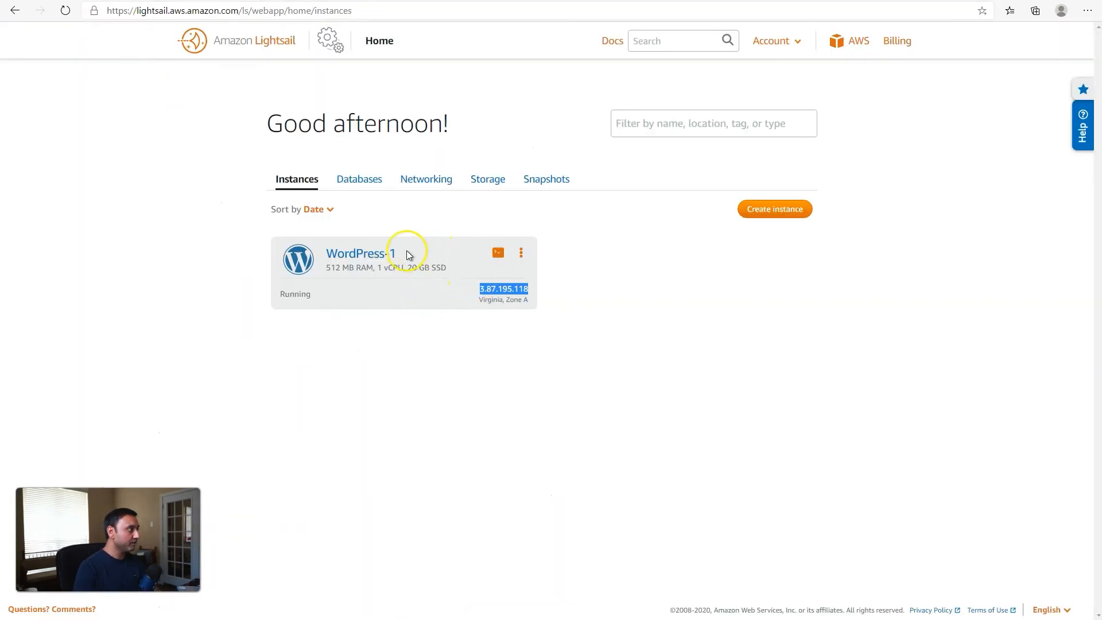
# Switch to Amazon Lightsail and create a manual snapshot of the WordPress-1 instance named Base-WP-Snapshot.
pyautogui.click(422, 270)
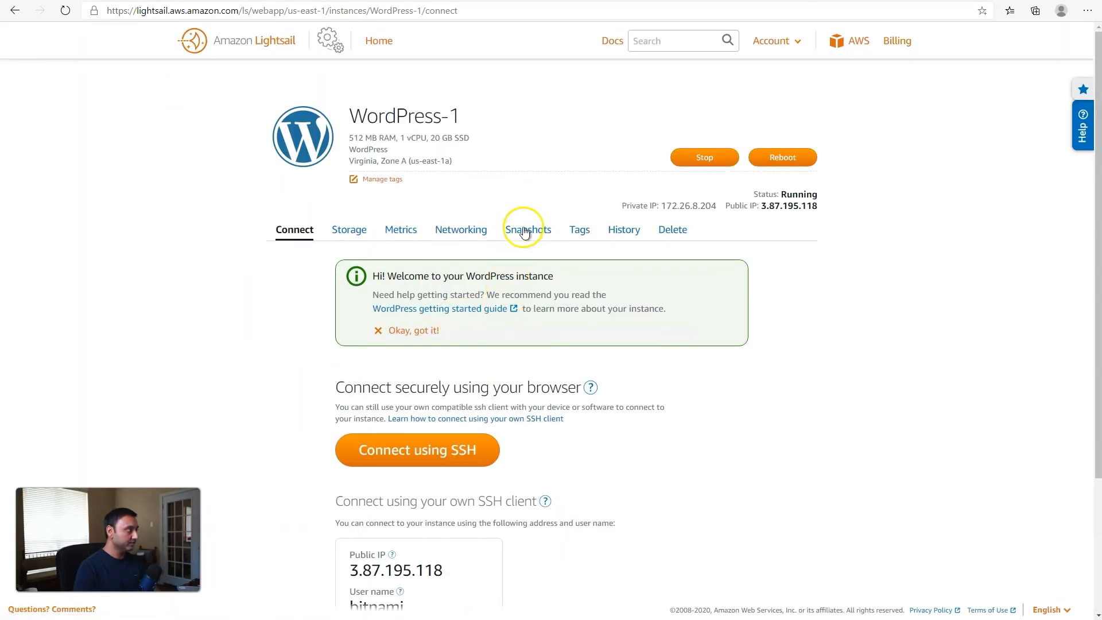
pyautogui.click(523, 232)
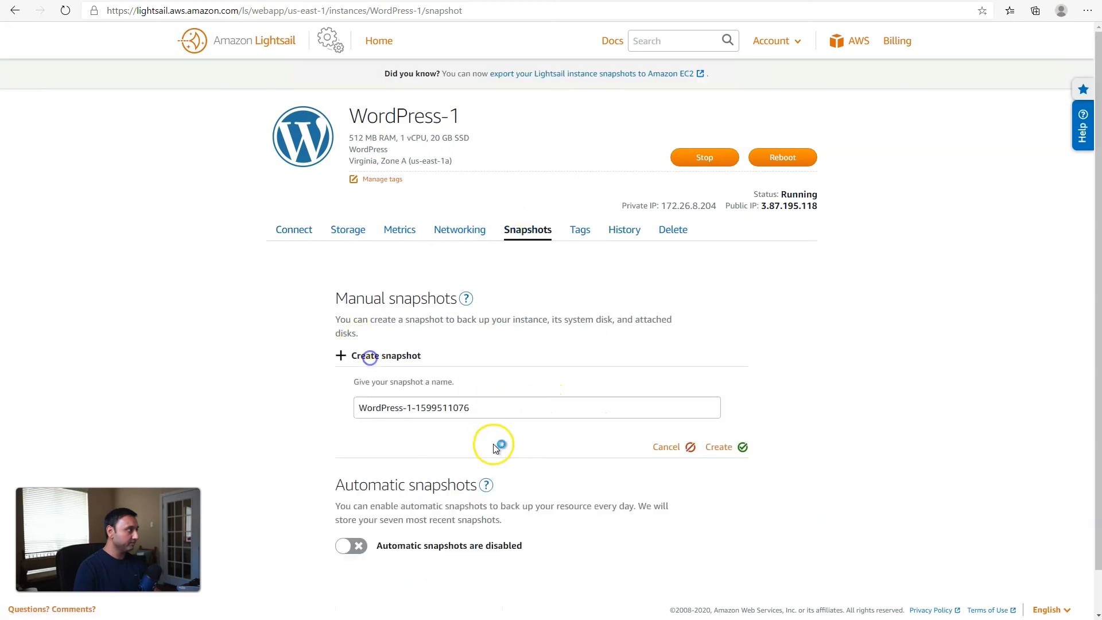
pyautogui.tripleClick(476, 408)
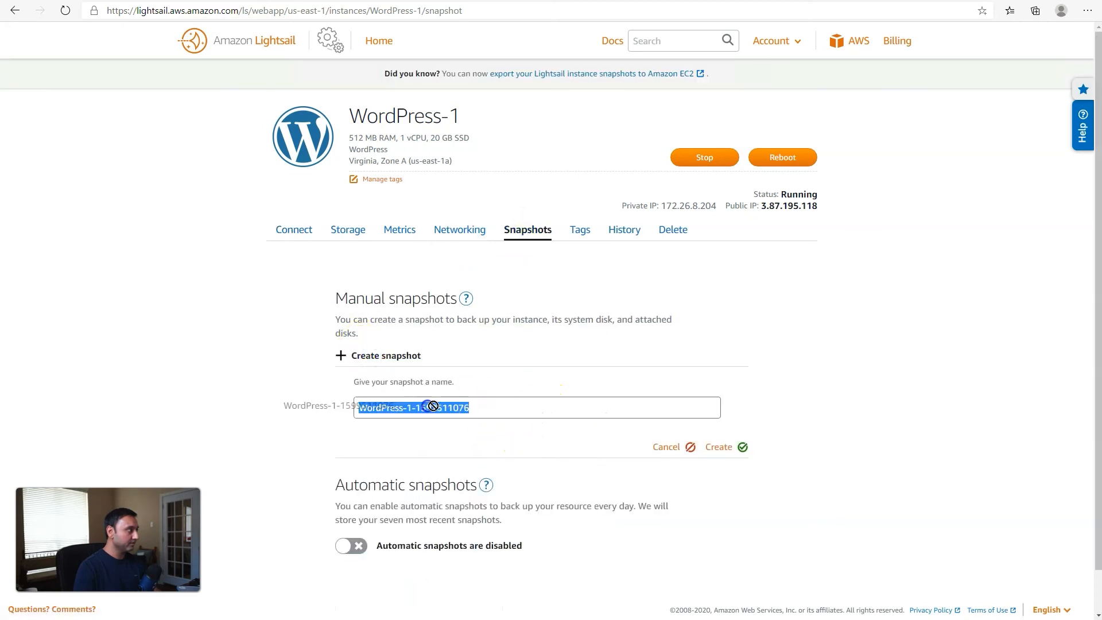
pyautogui.click(472, 408)
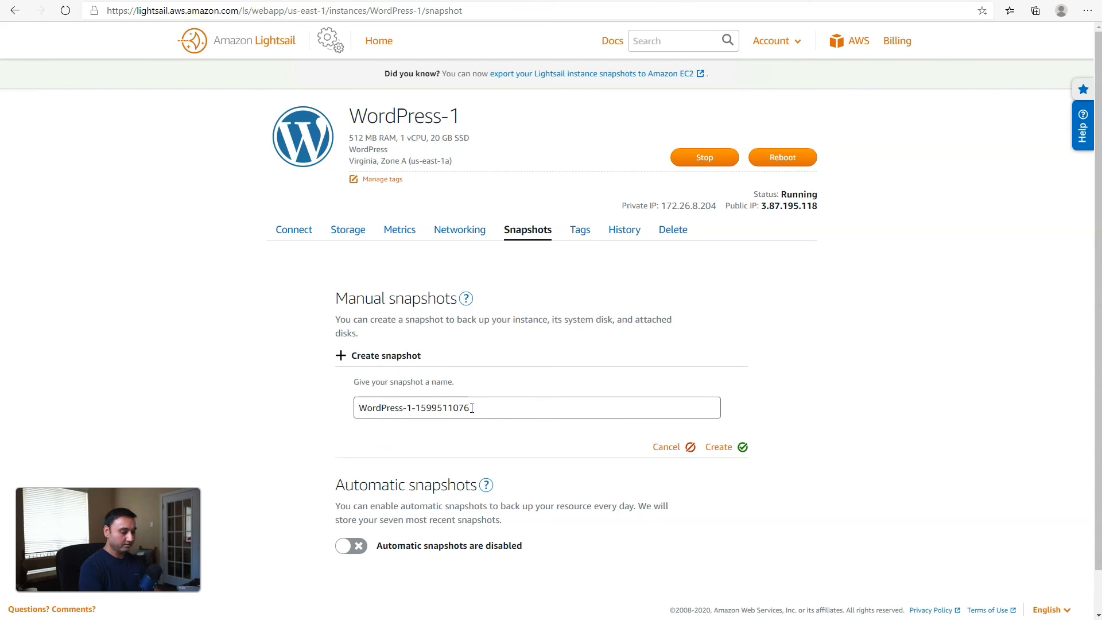
pyautogui.press('BackSpace')
pyautogui.press('BackSpace')
pyautogui.press('BackSpace')
pyautogui.press('BackSpace')
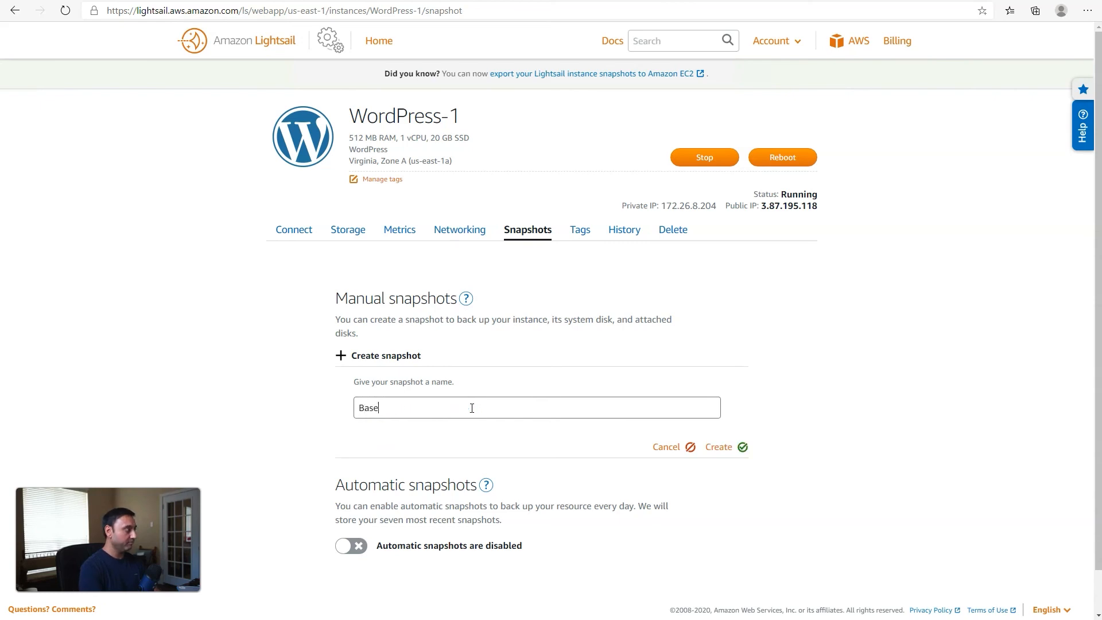
pyautogui.write('Base-WP-')
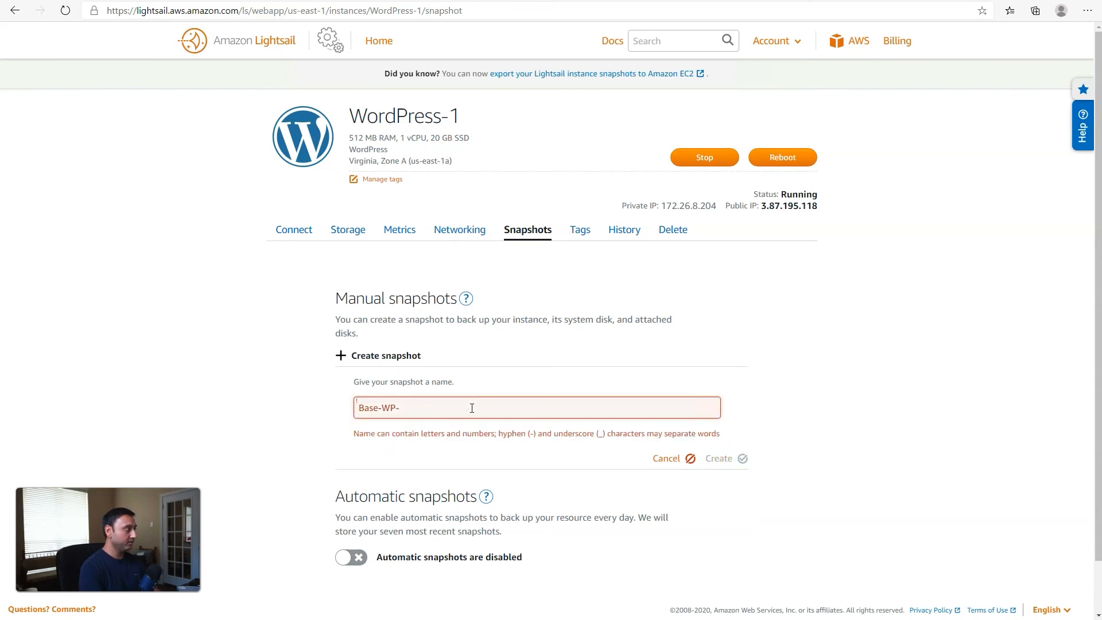
pyautogui.write('Snapshot')
pyautogui.click(709, 446)
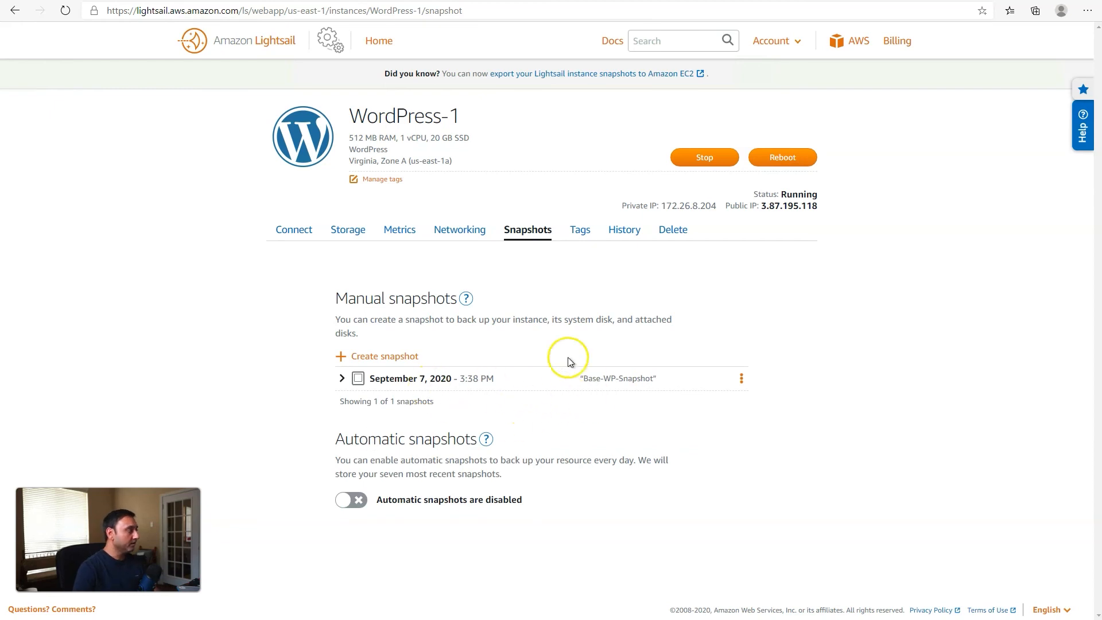
# Check the actions offered for Base-WP-Snapshot on the WordPress-1 instance page.
pyautogui.click(740, 378)
pyautogui.click(785, 338)
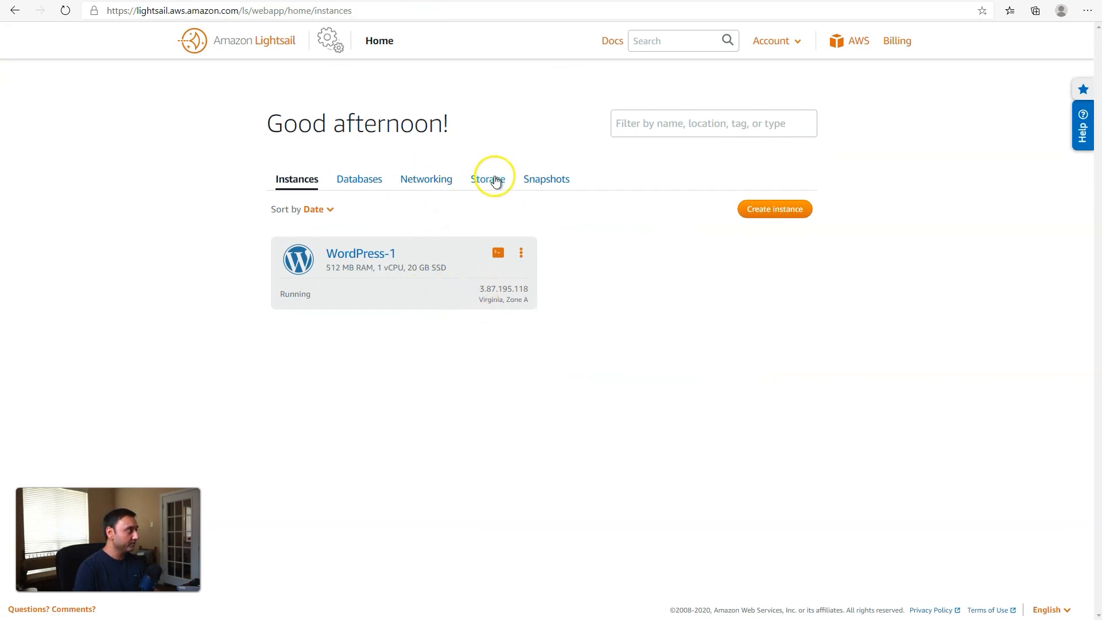
# Find Base-WP-Snapshot among all Lightsail snapshots and create a new instance from it, keeping the proposed location, plan and name.
pyautogui.click(554, 179)
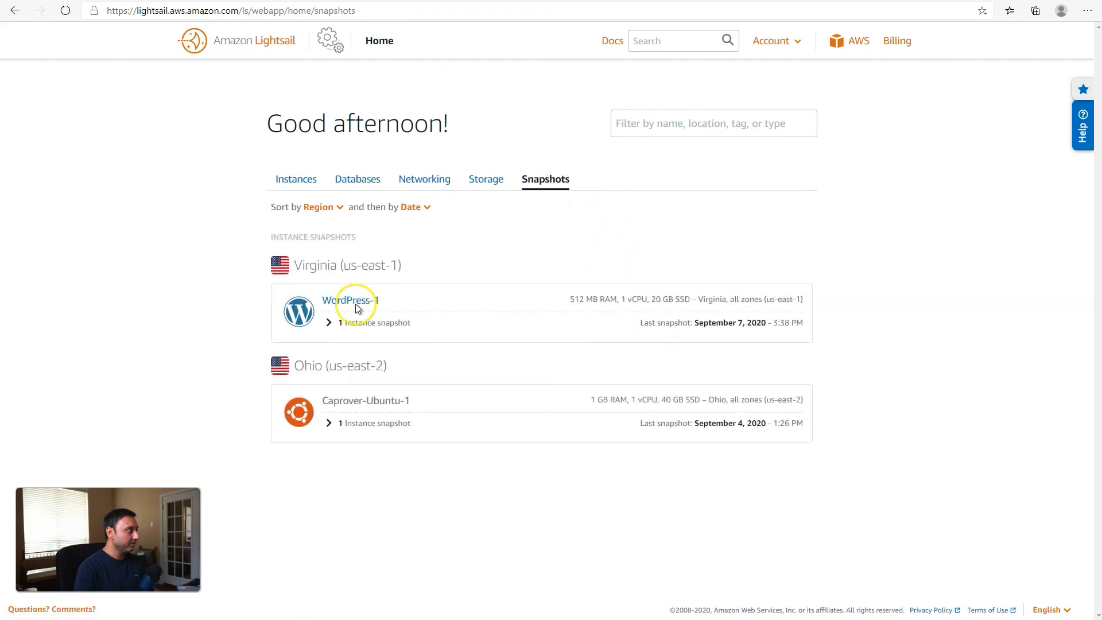
pyautogui.click(328, 323)
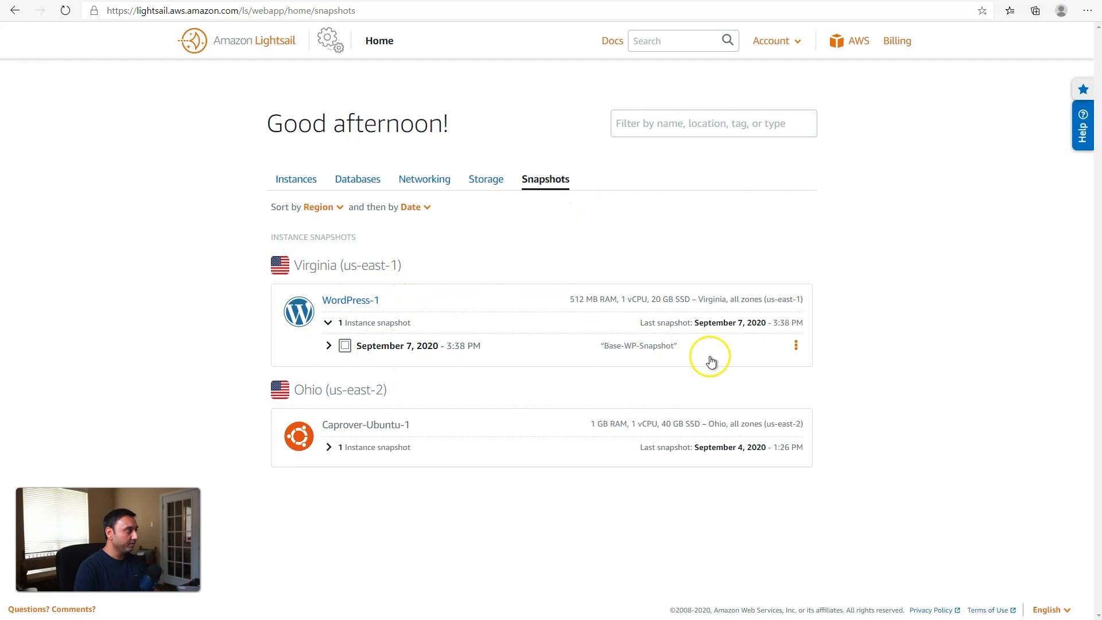
pyautogui.click(795, 345)
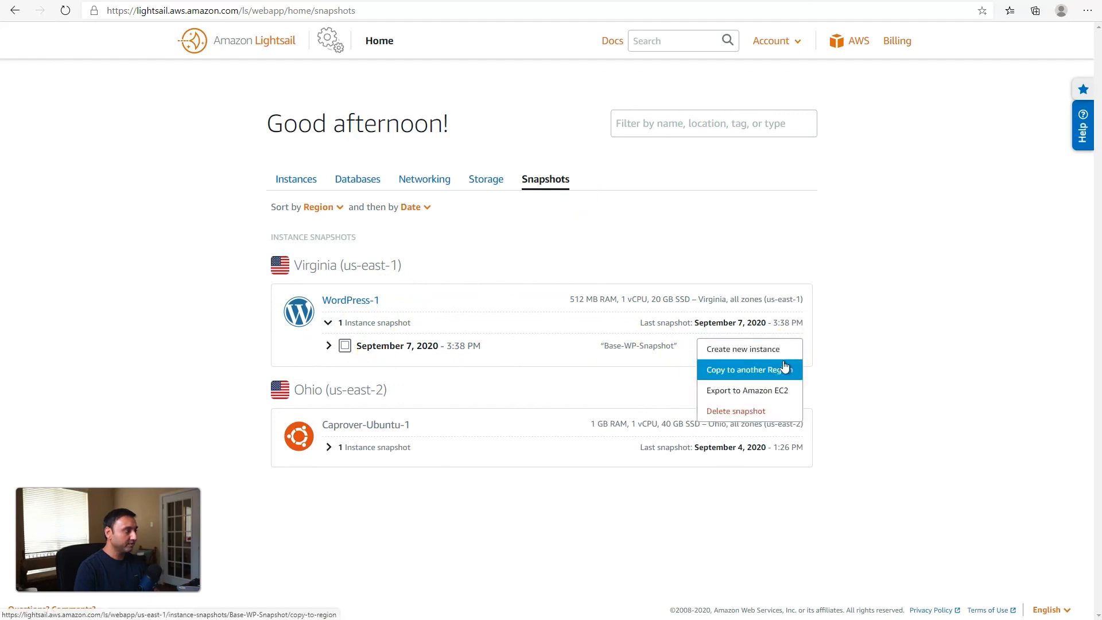
pyautogui.click(780, 356)
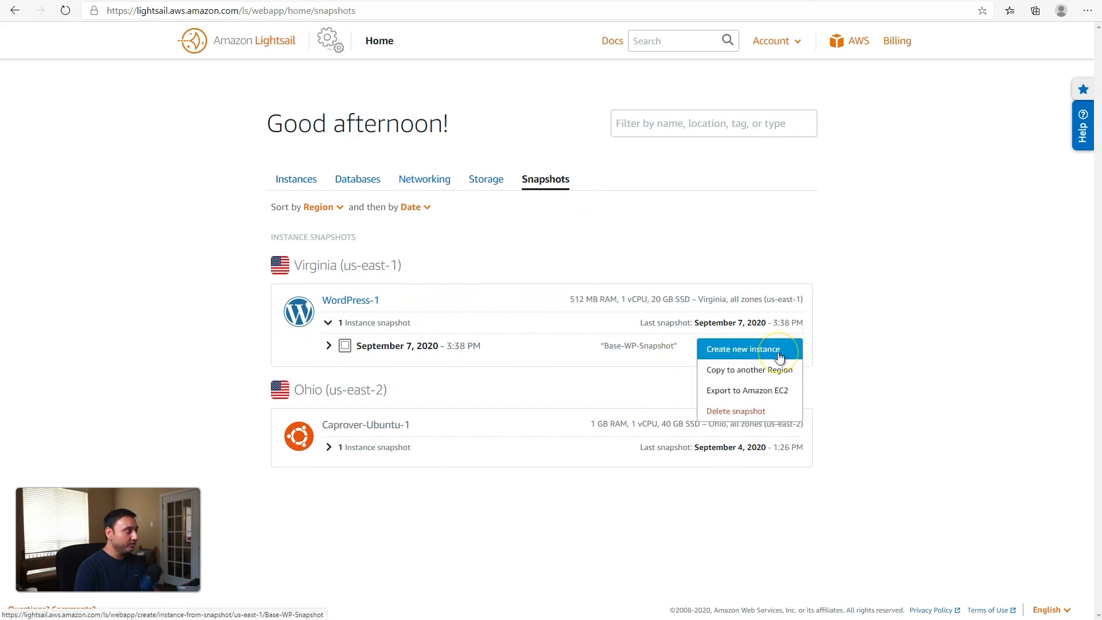
pyautogui.click(779, 356)
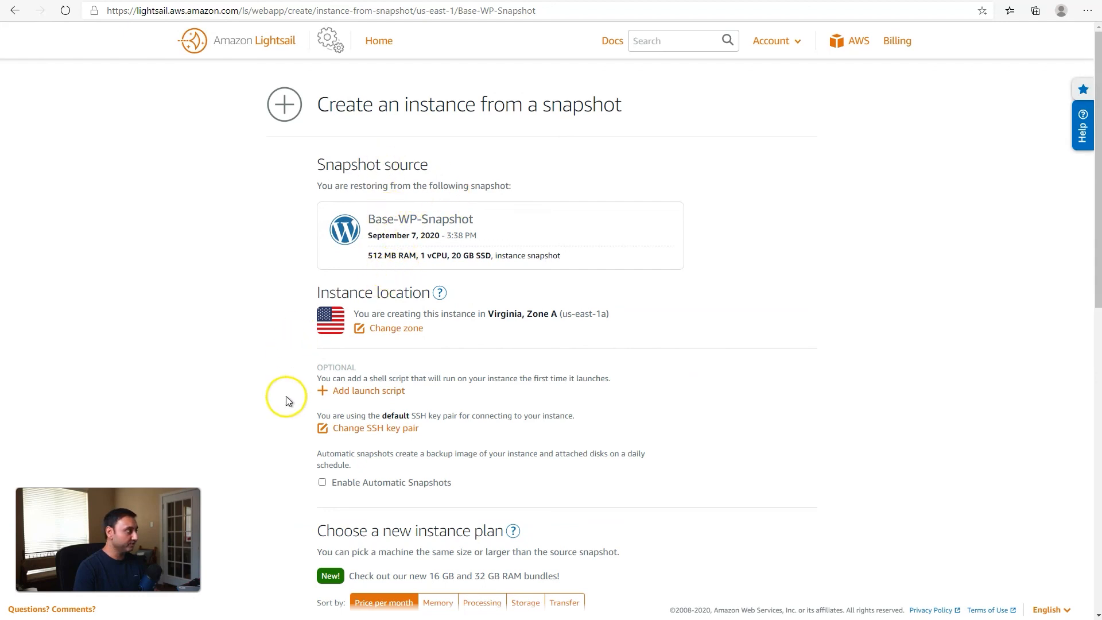
pyautogui.scroll(-8, 286, 416)
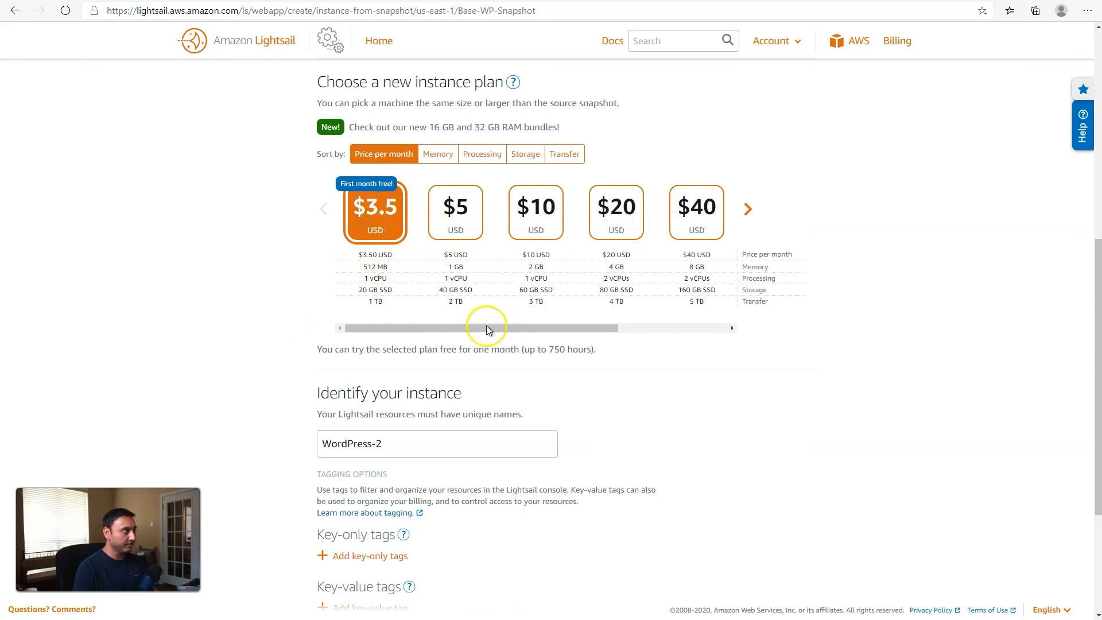
pyautogui.scroll(-3, 395, 403)
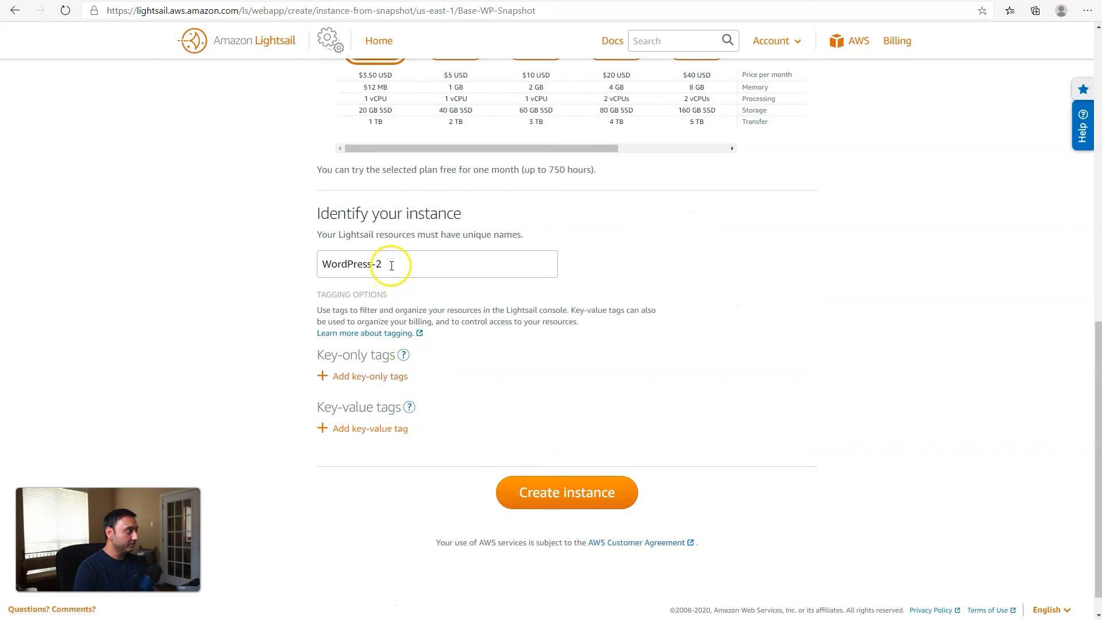
pyautogui.click(535, 492)
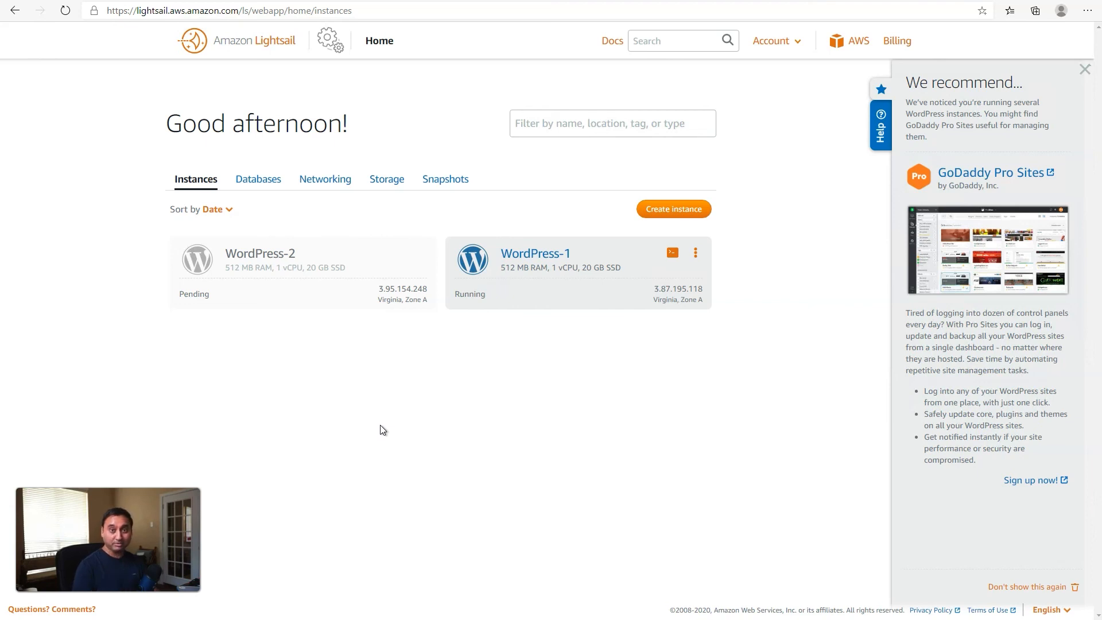
pyautogui.click(351, 328)
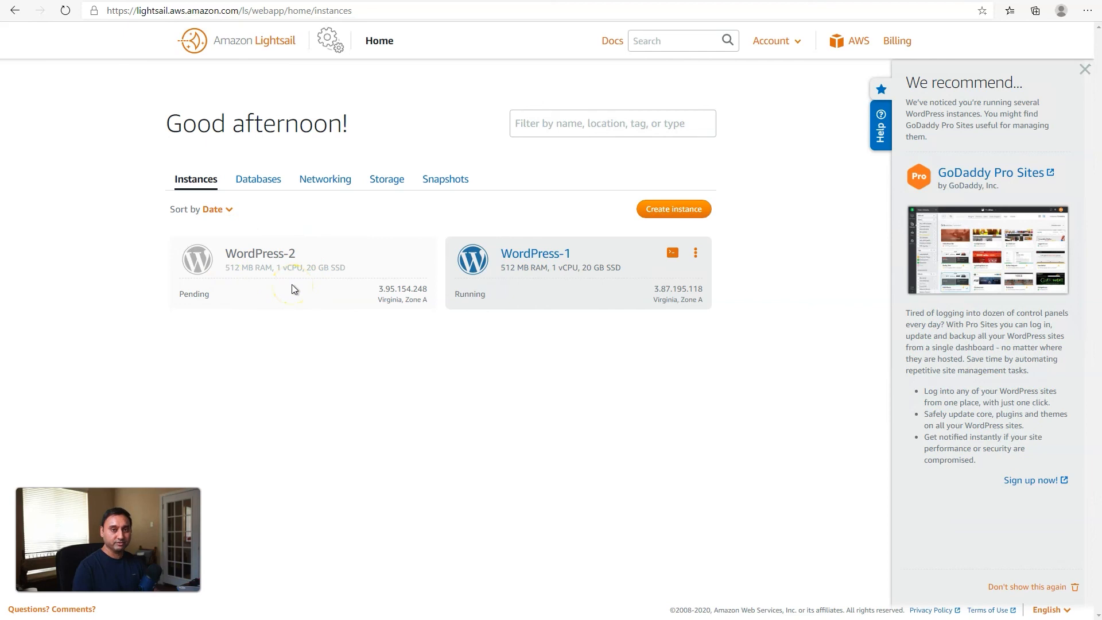
# Review the actions for Base-WP-Snapshot in the overall snapshot list, including copying to another region, and close them without choosing one.
pyautogui.click(440, 180)
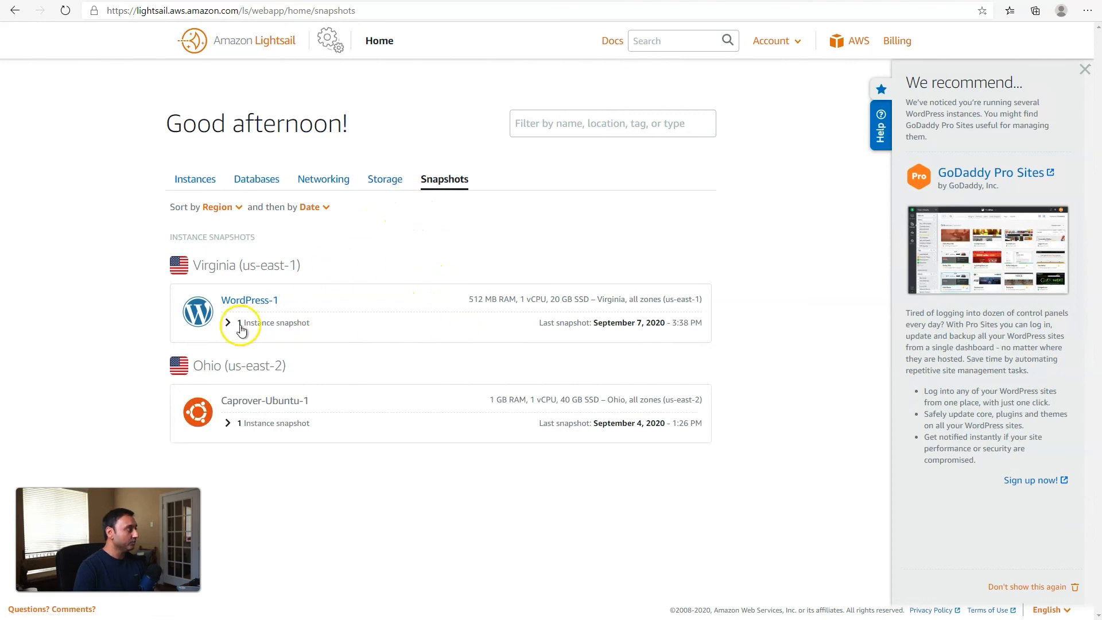
pyautogui.click(227, 322)
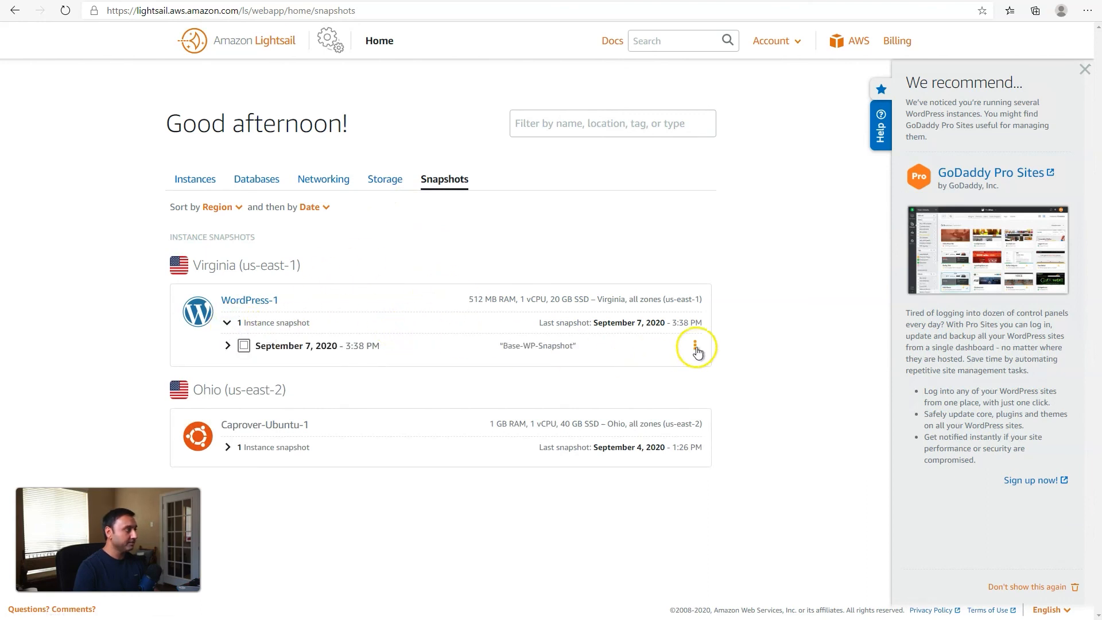
pyautogui.click(694, 345)
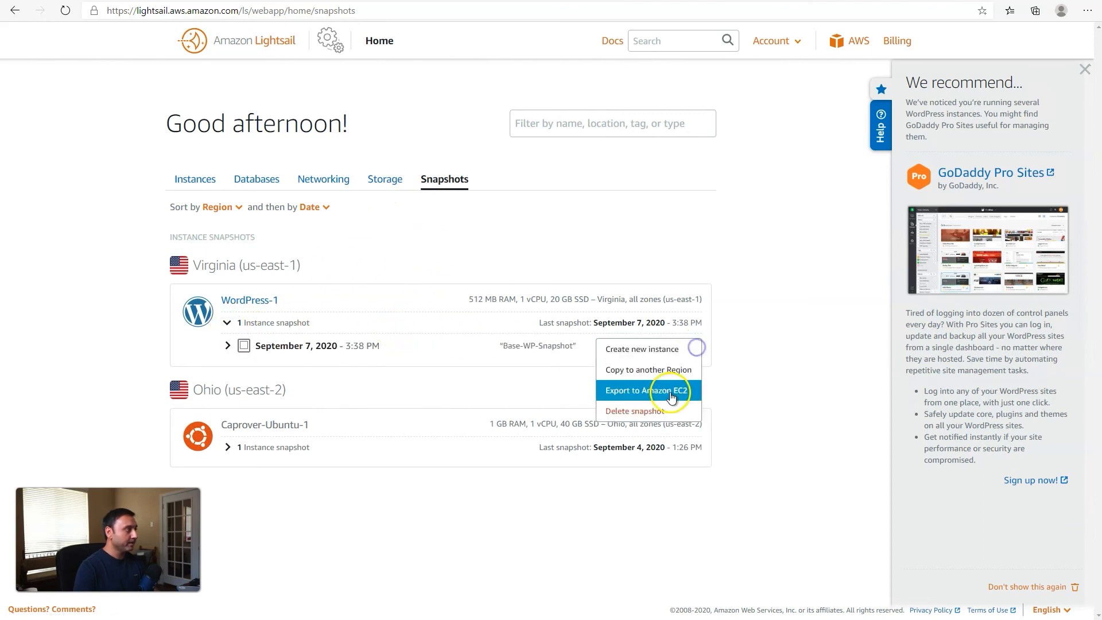
pyautogui.click(643, 368)
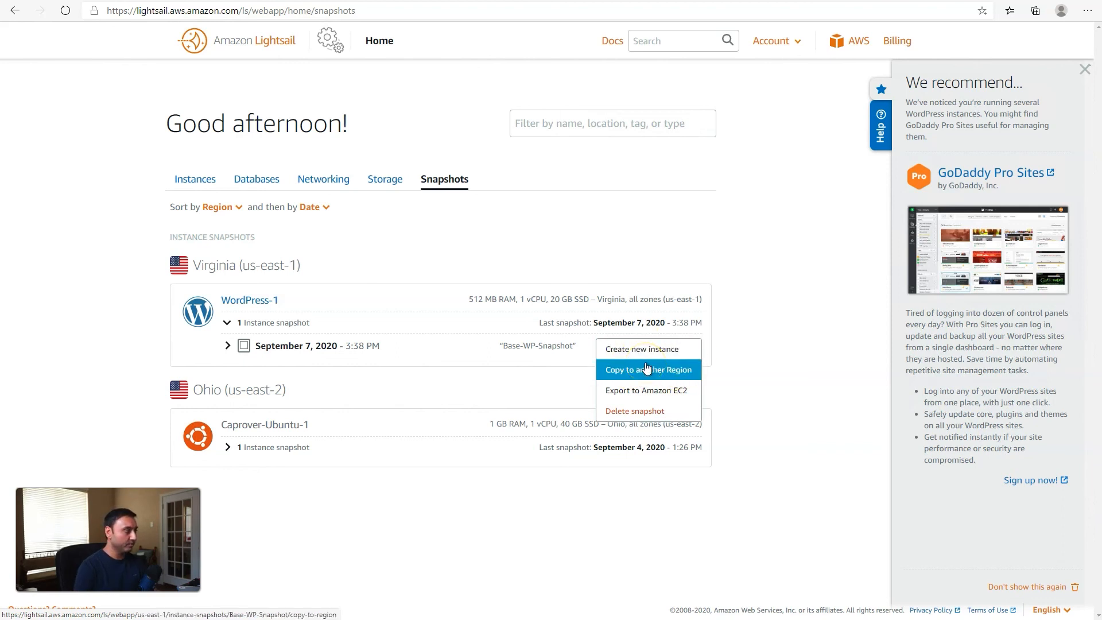
pyautogui.click(811, 363)
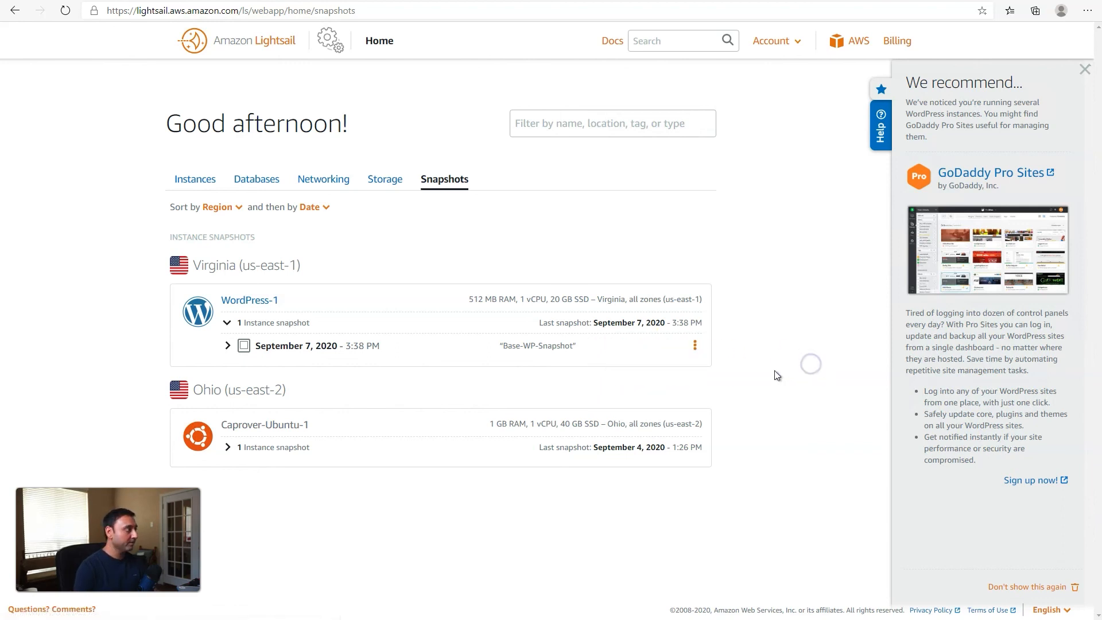